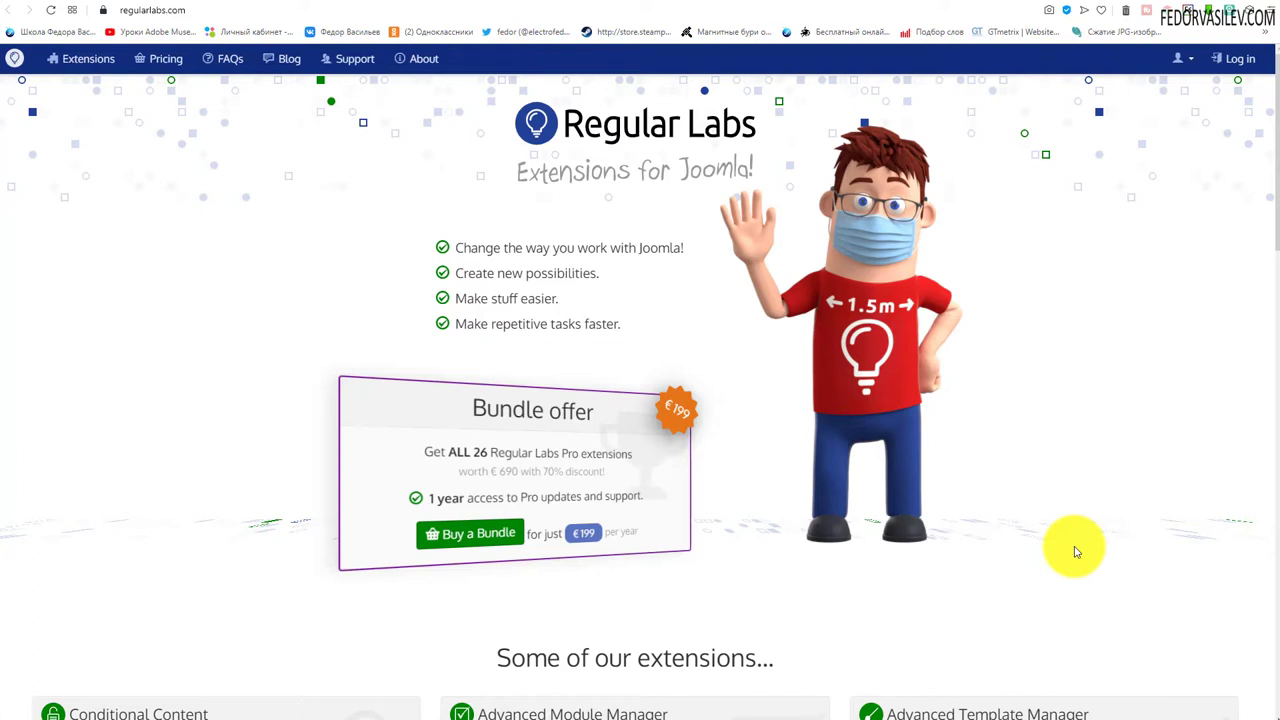
- Open the complete list of Regular Labs extensions from the Regular Labs home page
{"action": "left_click", "coordinate": [145, 10]}
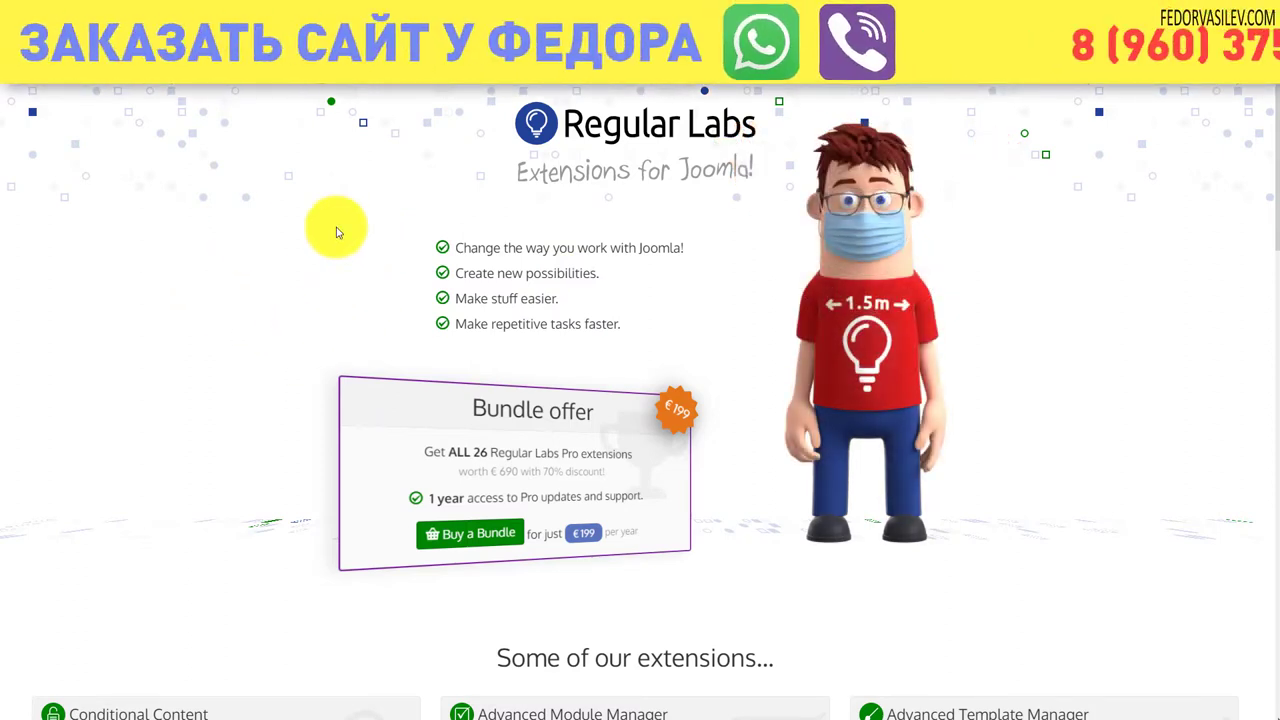
{"action": "scroll", "coordinate": [243, 229], "scroll_direction": "down", "scroll_amount": 5}
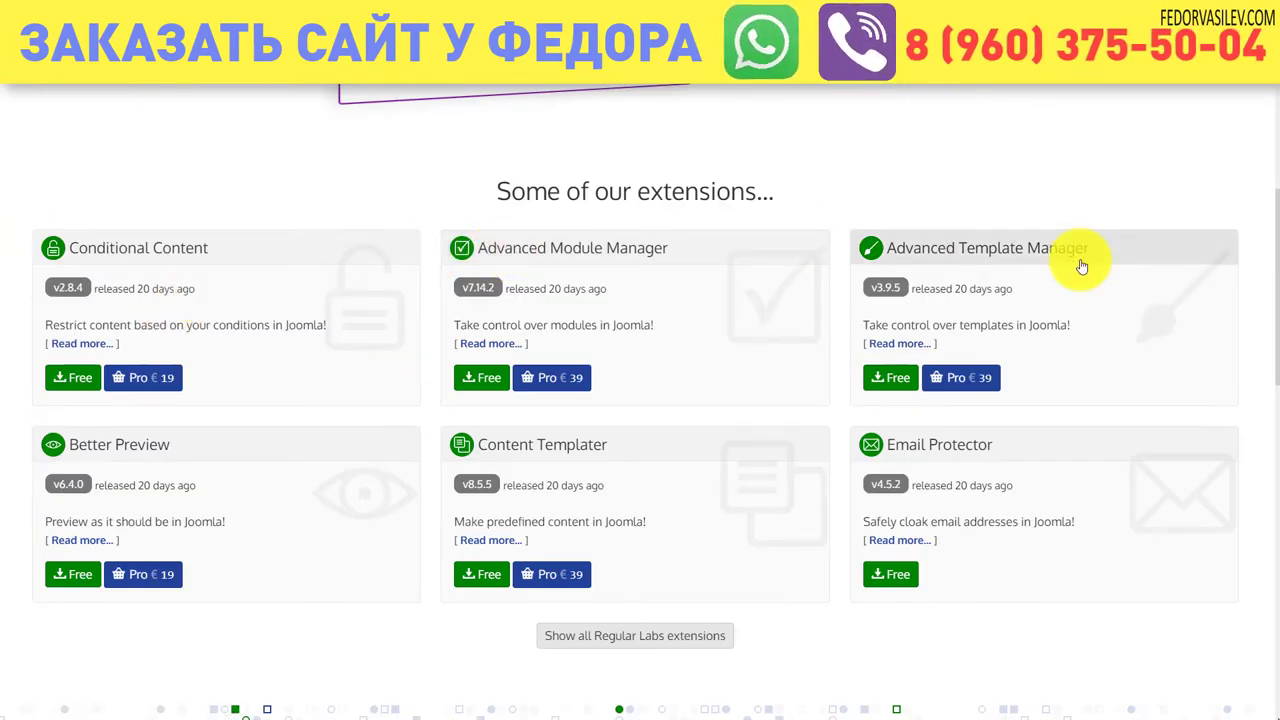
{"action": "scroll", "coordinate": [545, 451], "scroll_direction": "down", "scroll_amount": 3}
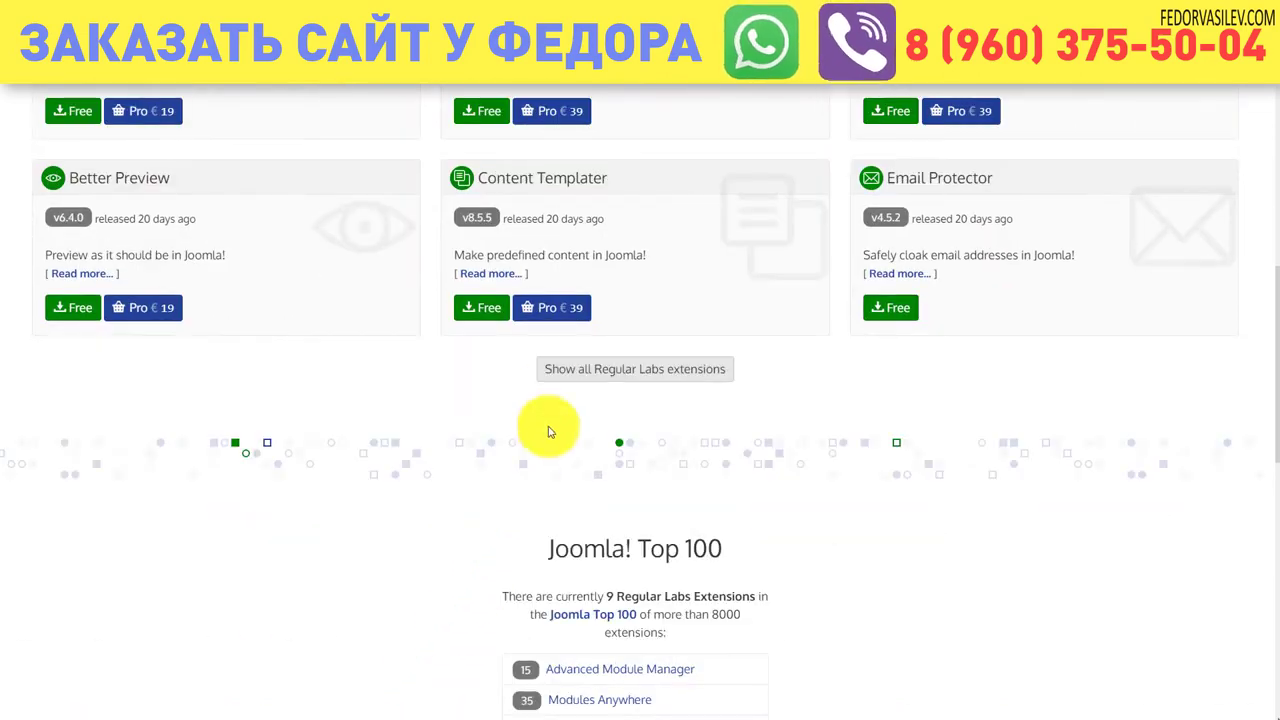
{"action": "left_click", "coordinate": [560, 368]}
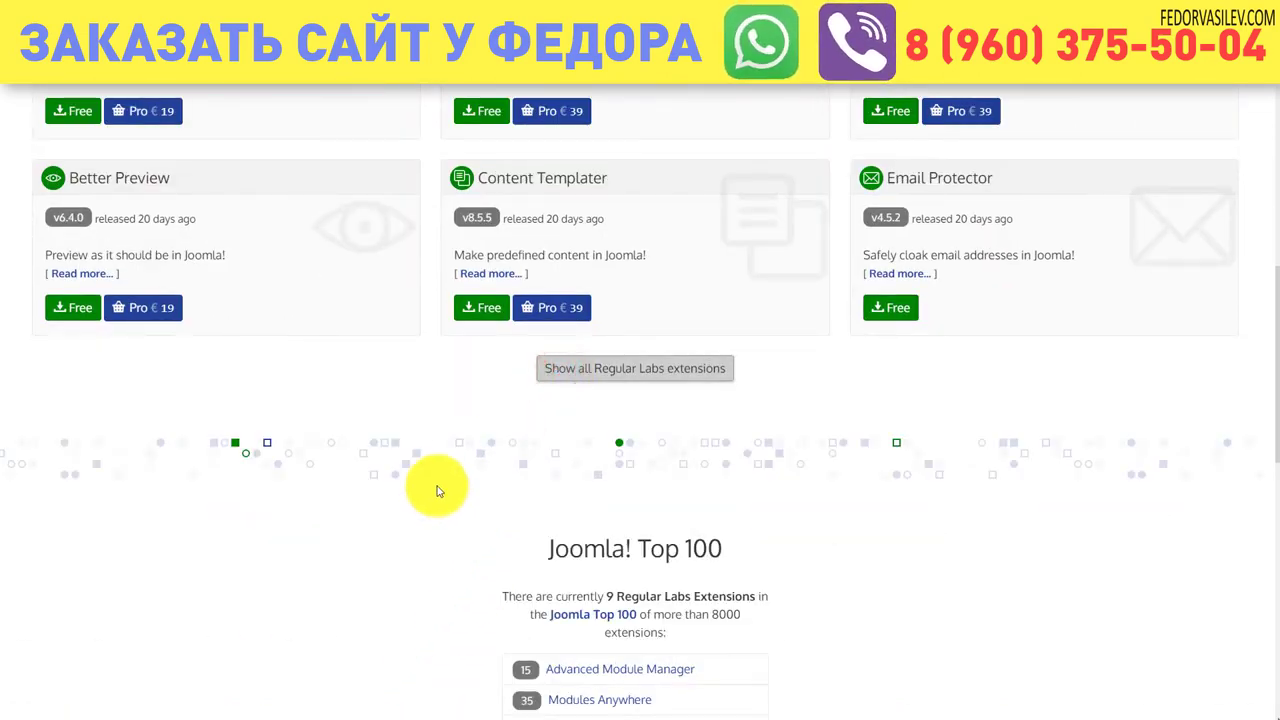
- Look through the full list of Regular Labs extensions for Joomla and their free and Pro offers
{"action": "scroll", "coordinate": [495, 245], "scroll_direction": "down", "scroll_amount": 4}
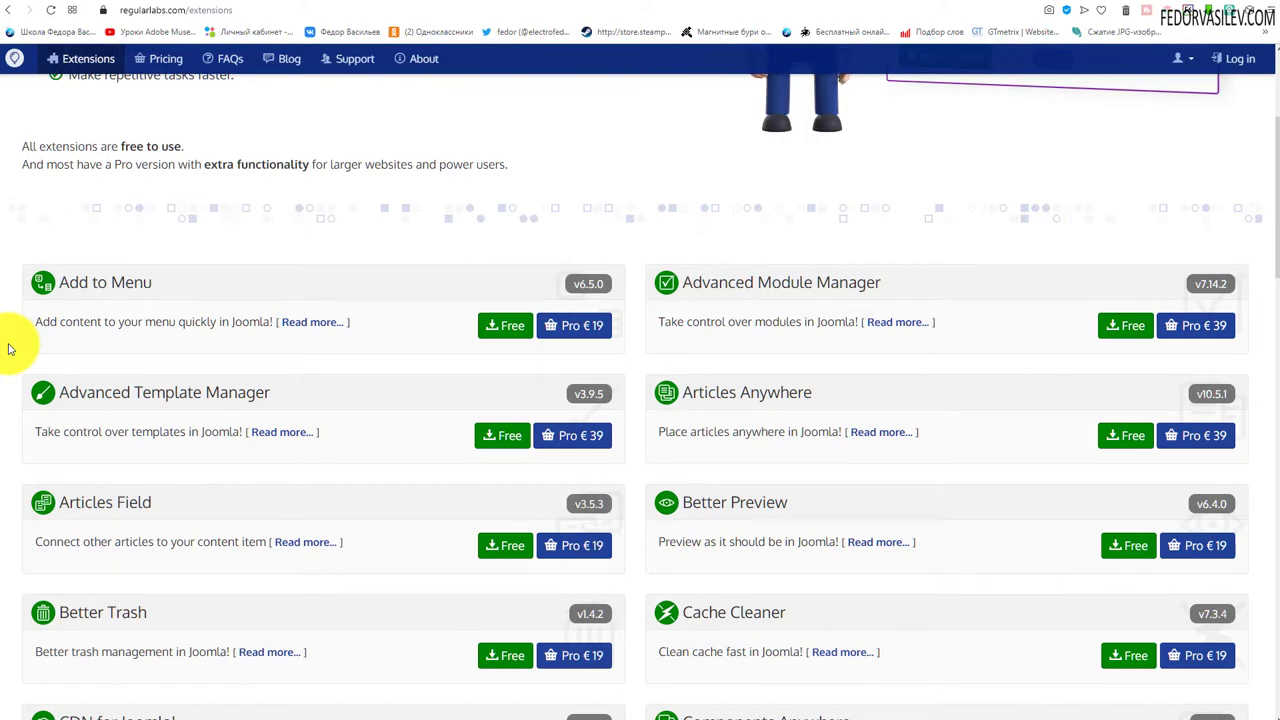
{"action": "scroll", "coordinate": [106, 334], "scroll_direction": "down", "scroll_amount": 5}
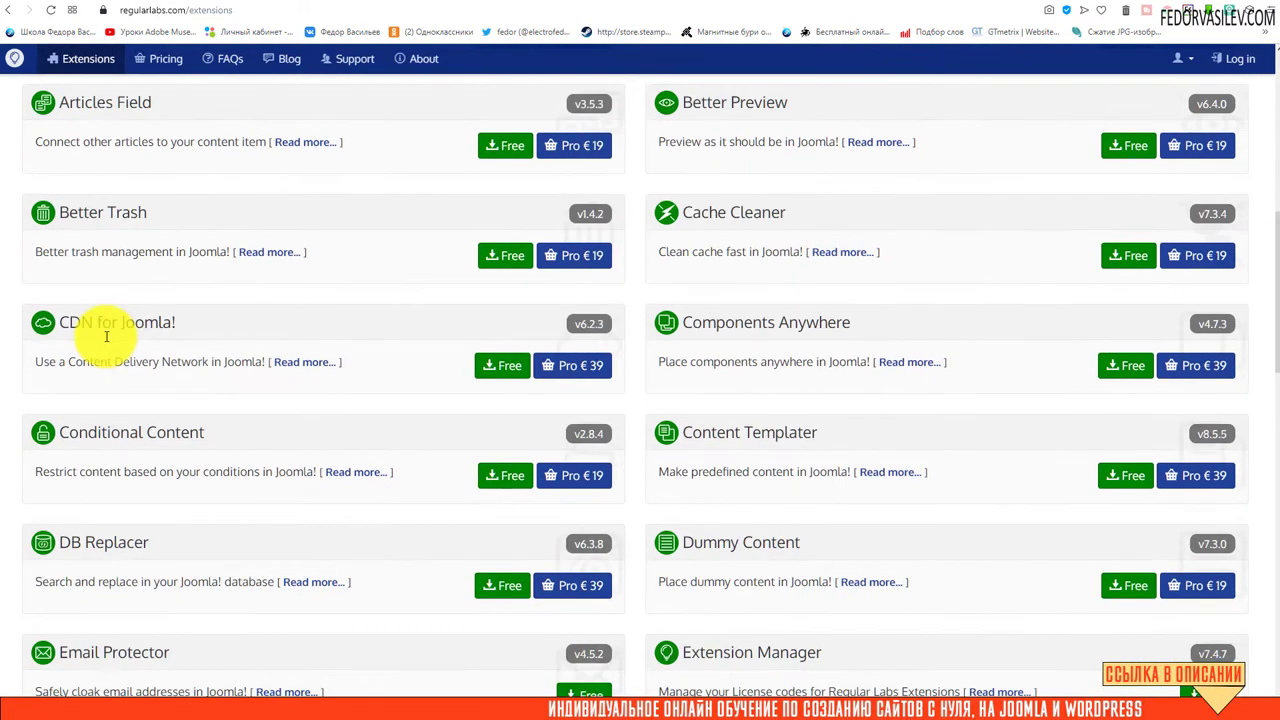
{"action": "scroll", "coordinate": [106, 338], "scroll_direction": "down", "scroll_amount": 6}
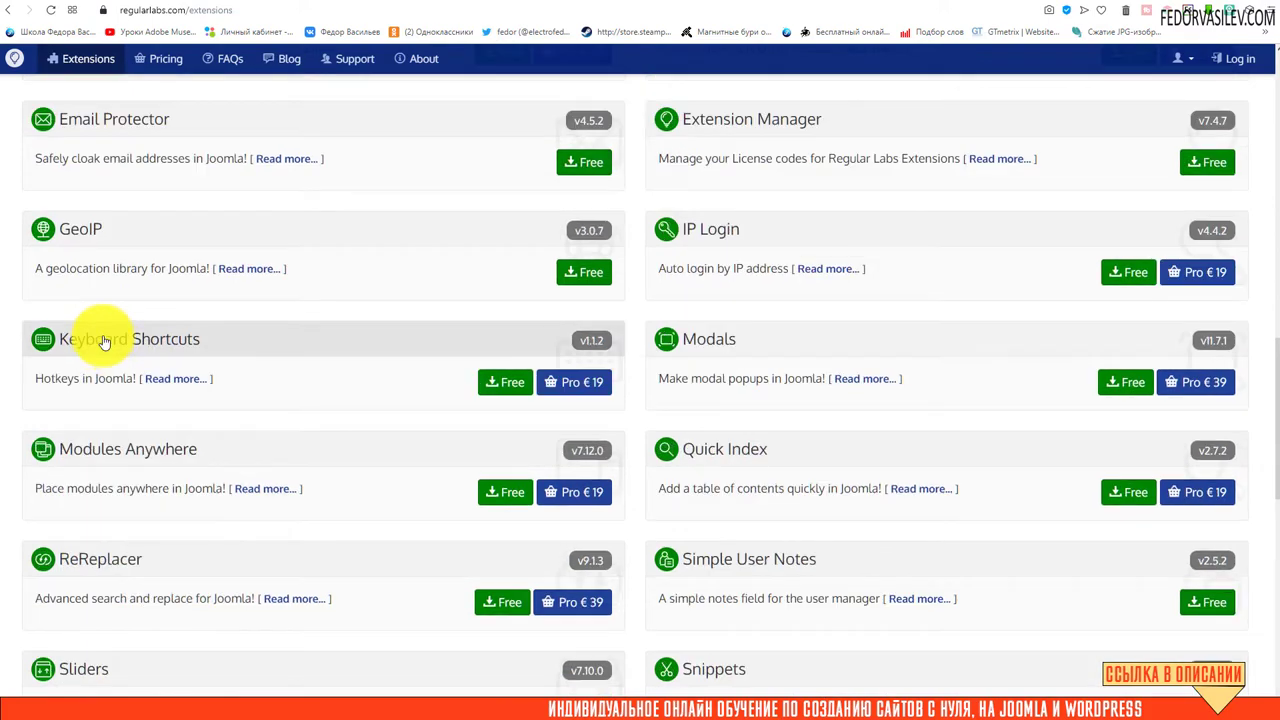
{"action": "scroll", "coordinate": [106, 340], "scroll_direction": "down", "scroll_amount": 3}
{"action": "scroll", "coordinate": [217, 408], "scroll_direction": "up", "scroll_amount": 13}
{"action": "scroll", "coordinate": [221, 413], "scroll_direction": "up", "scroll_amount": 5}
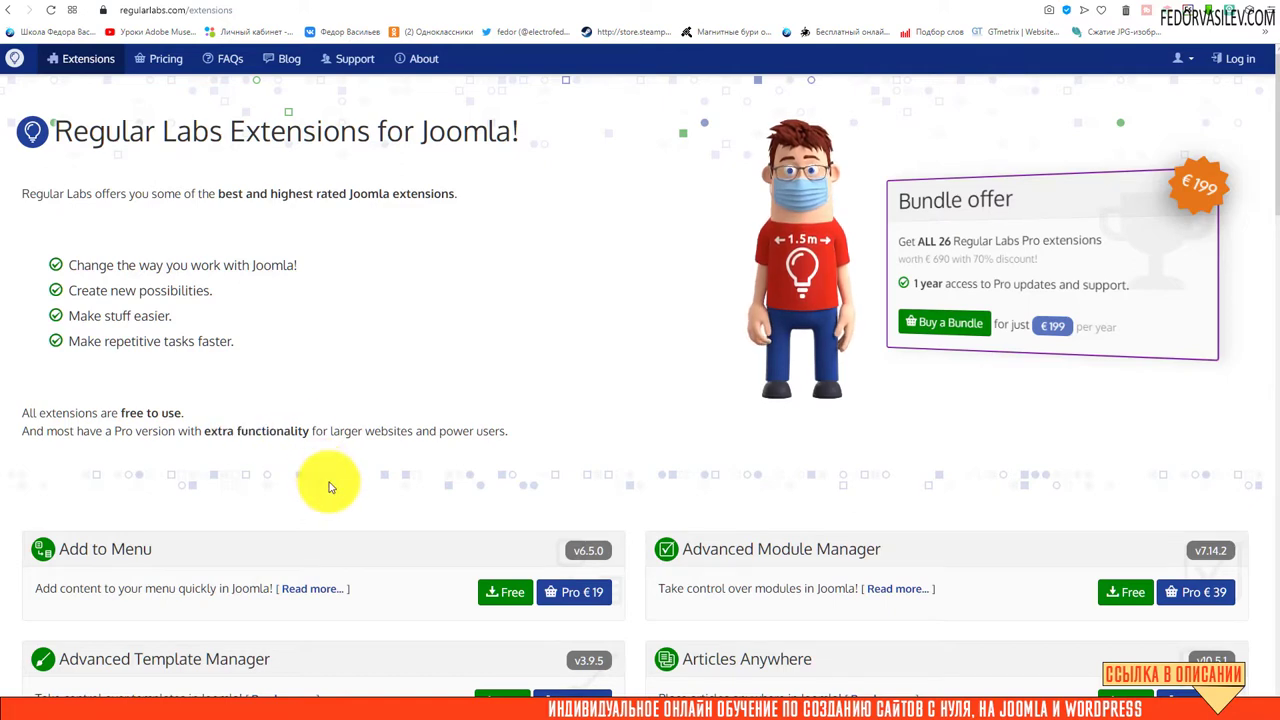
{"action": "scroll", "coordinate": [330, 478], "scroll_direction": "down", "scroll_amount": 2}
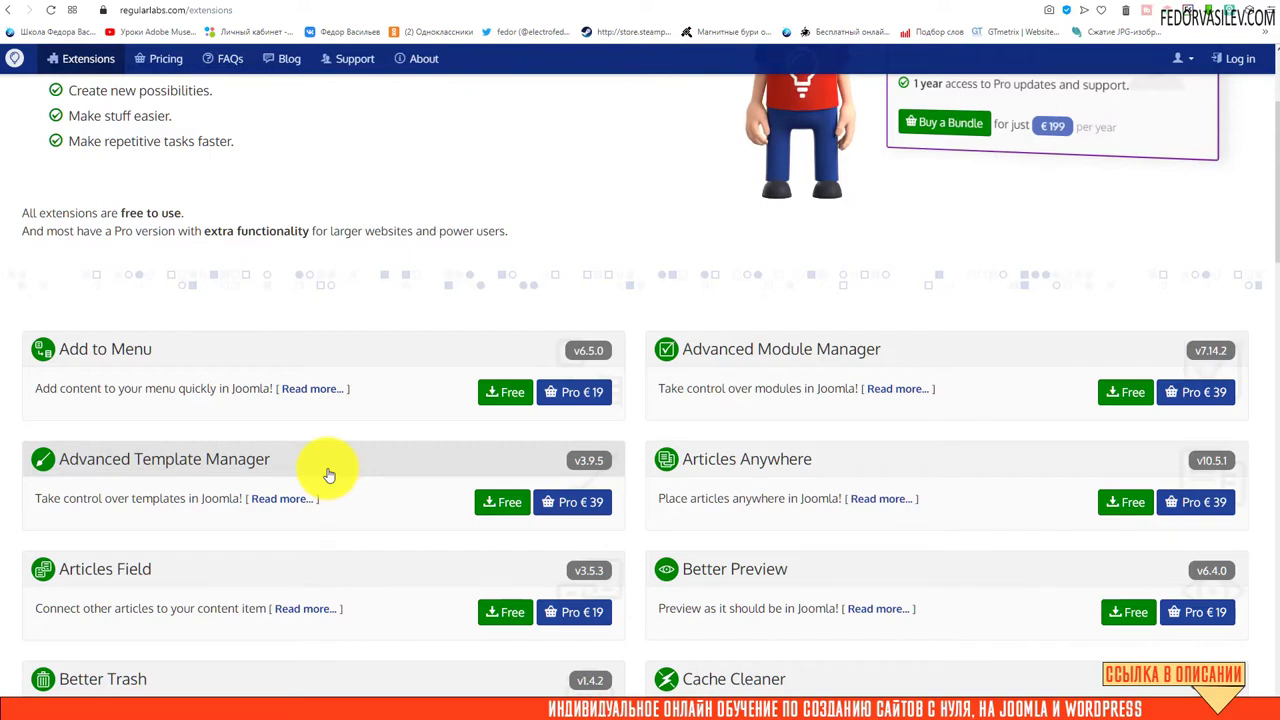
{"action": "scroll", "coordinate": [340, 455], "scroll_direction": "up", "scroll_amount": 2}
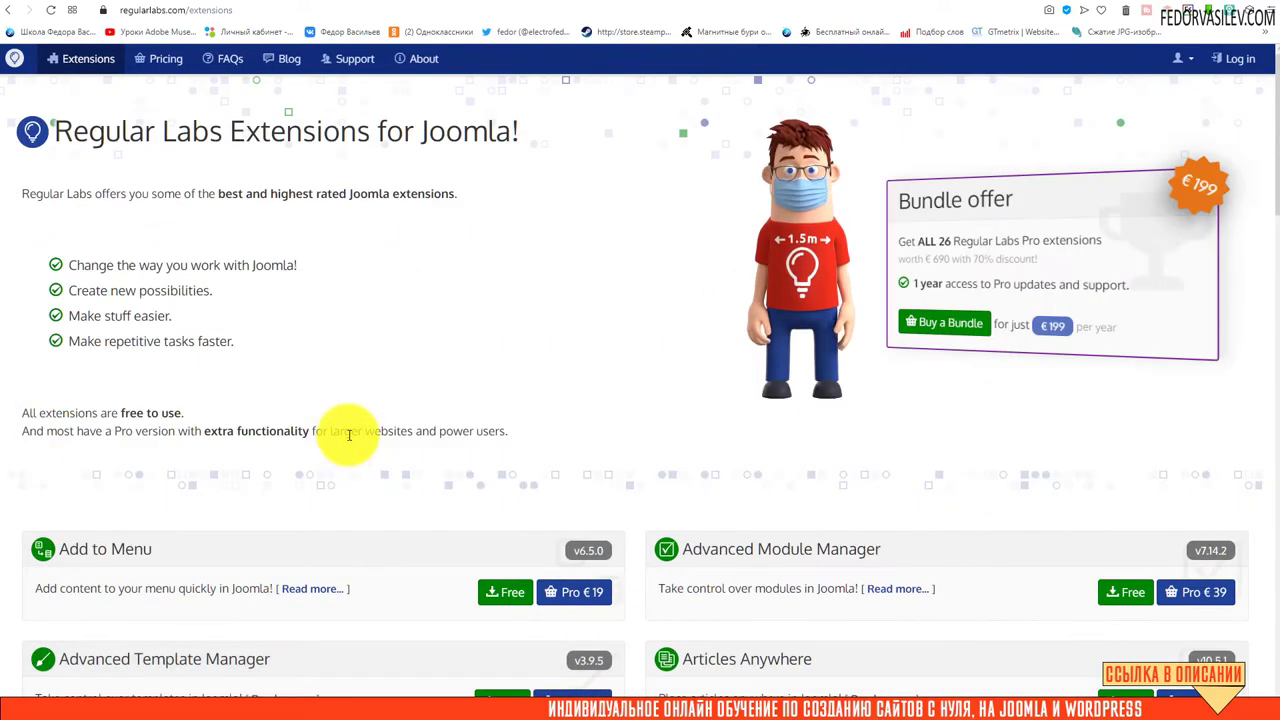
{"action": "scroll", "coordinate": [643, 229], "scroll_direction": "down", "scroll_amount": 5}
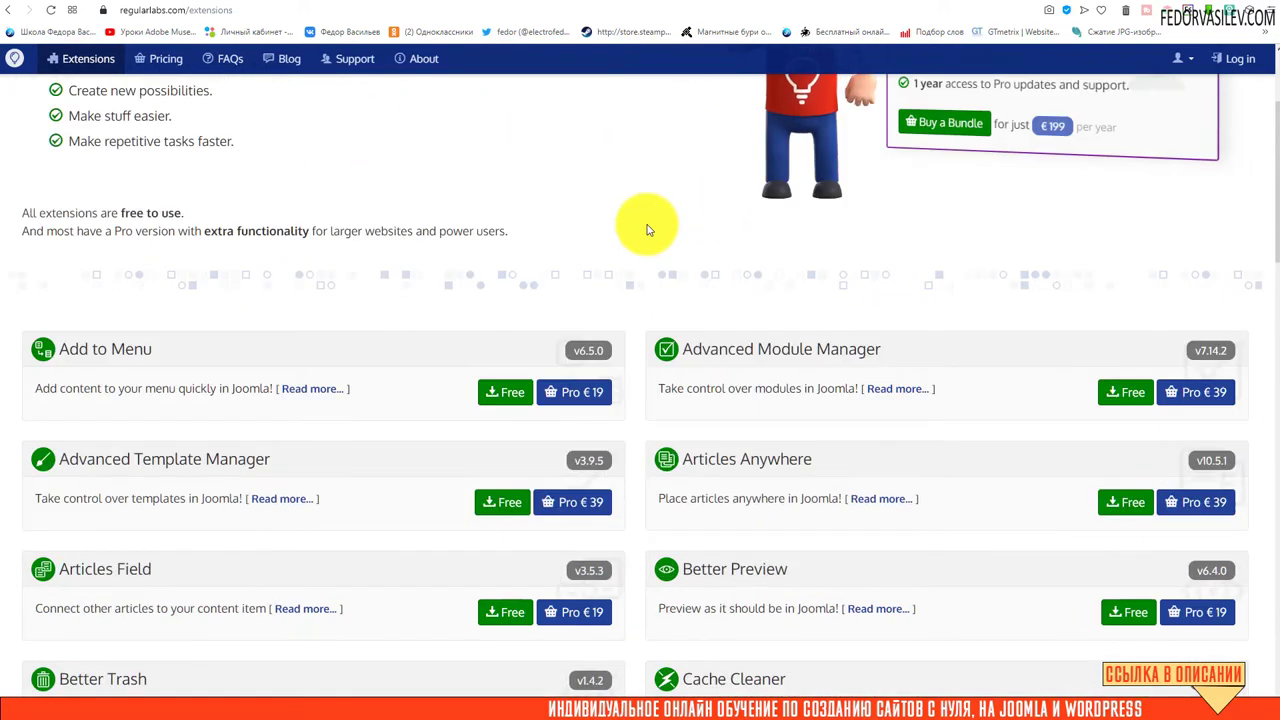
{"action": "scroll", "coordinate": [650, 230], "scroll_direction": "down", "scroll_amount": 16}
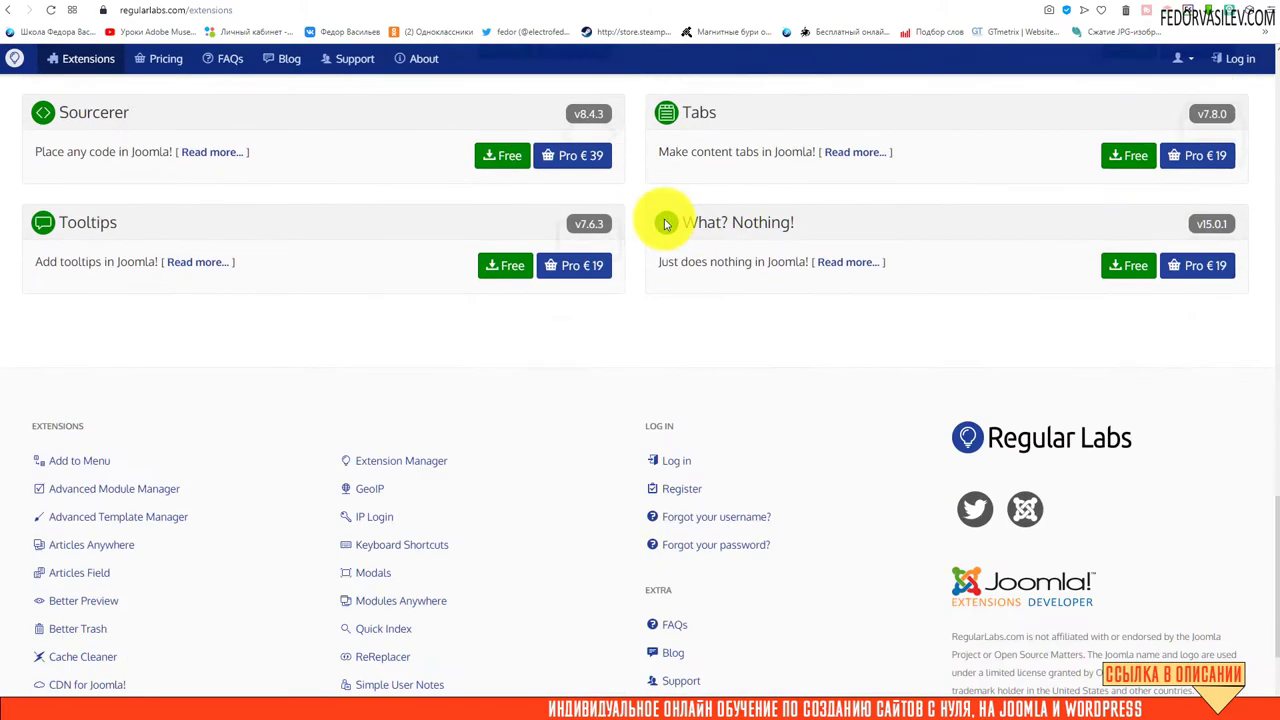
{"action": "scroll", "coordinate": [586, 466], "scroll_direction": "up", "scroll_amount": 2}
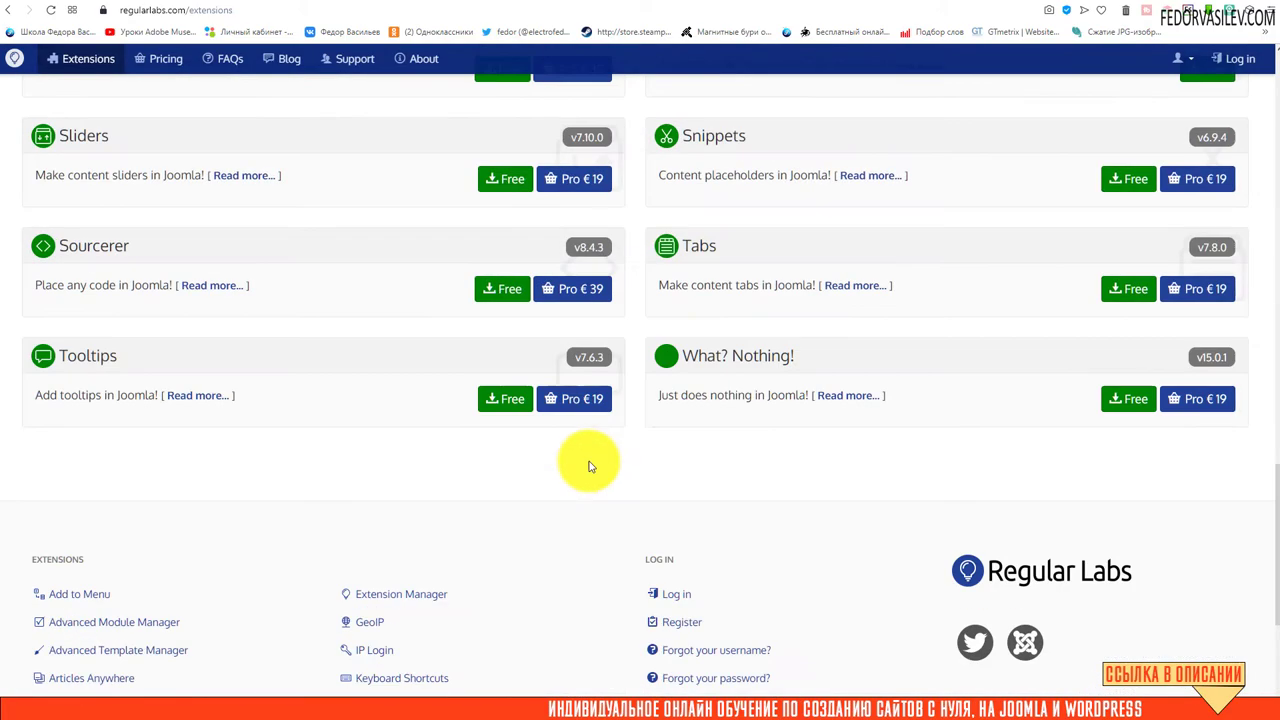
{"action": "scroll", "coordinate": [608, 462], "scroll_direction": "up", "scroll_amount": 6}
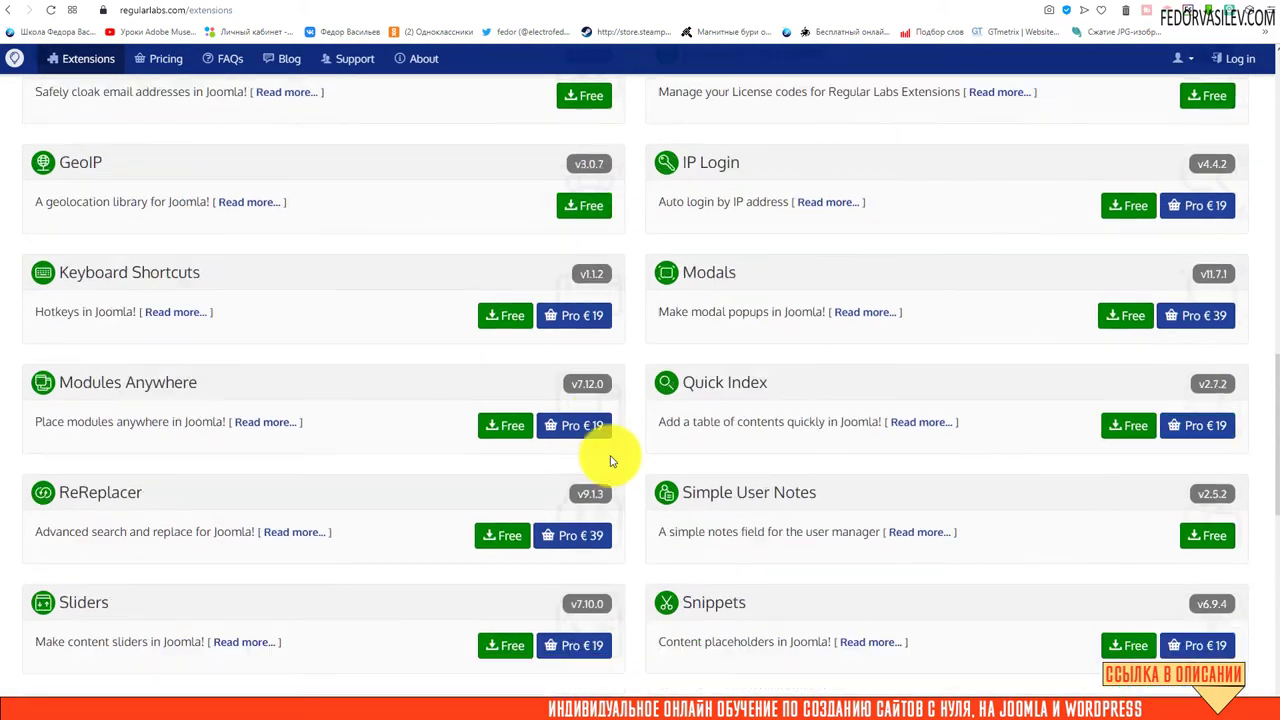
{"action": "scroll", "coordinate": [612, 461], "scroll_direction": "up", "scroll_amount": 3}
{"action": "scroll", "coordinate": [612, 461], "scroll_direction": "up", "scroll_amount": 8}
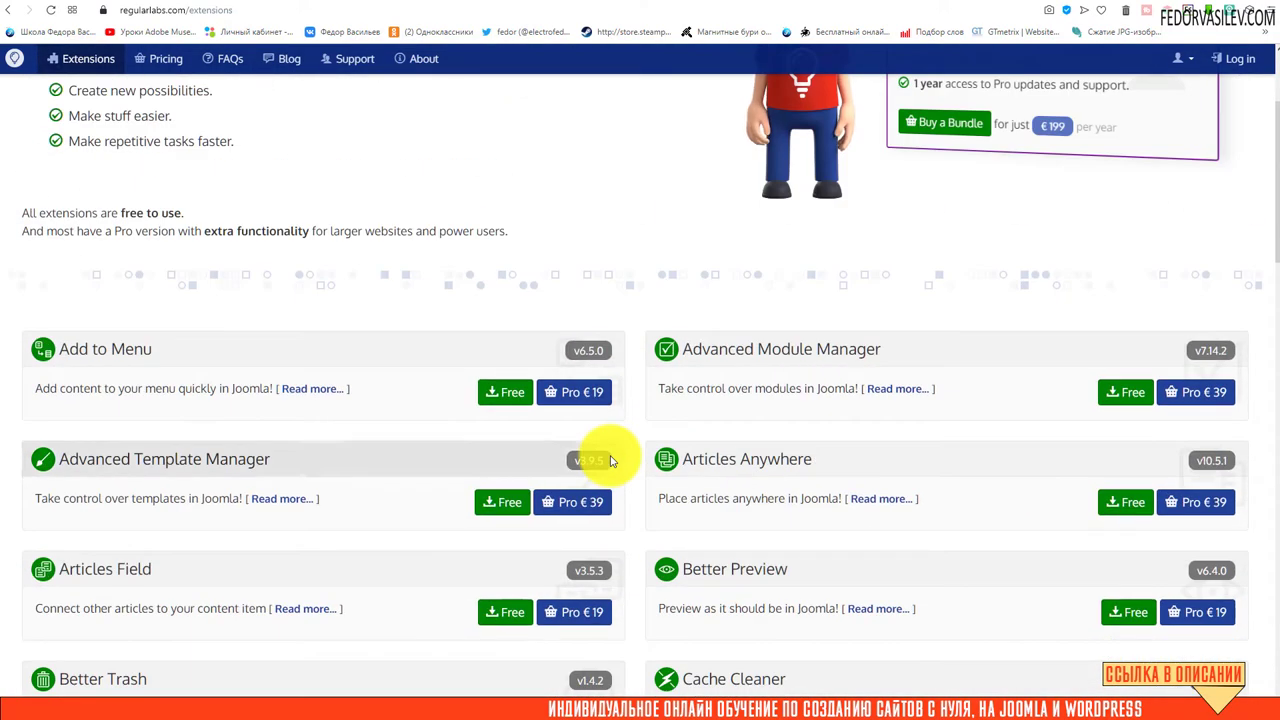
{"action": "scroll", "coordinate": [612, 461], "scroll_direction": "up", "scroll_amount": 2}
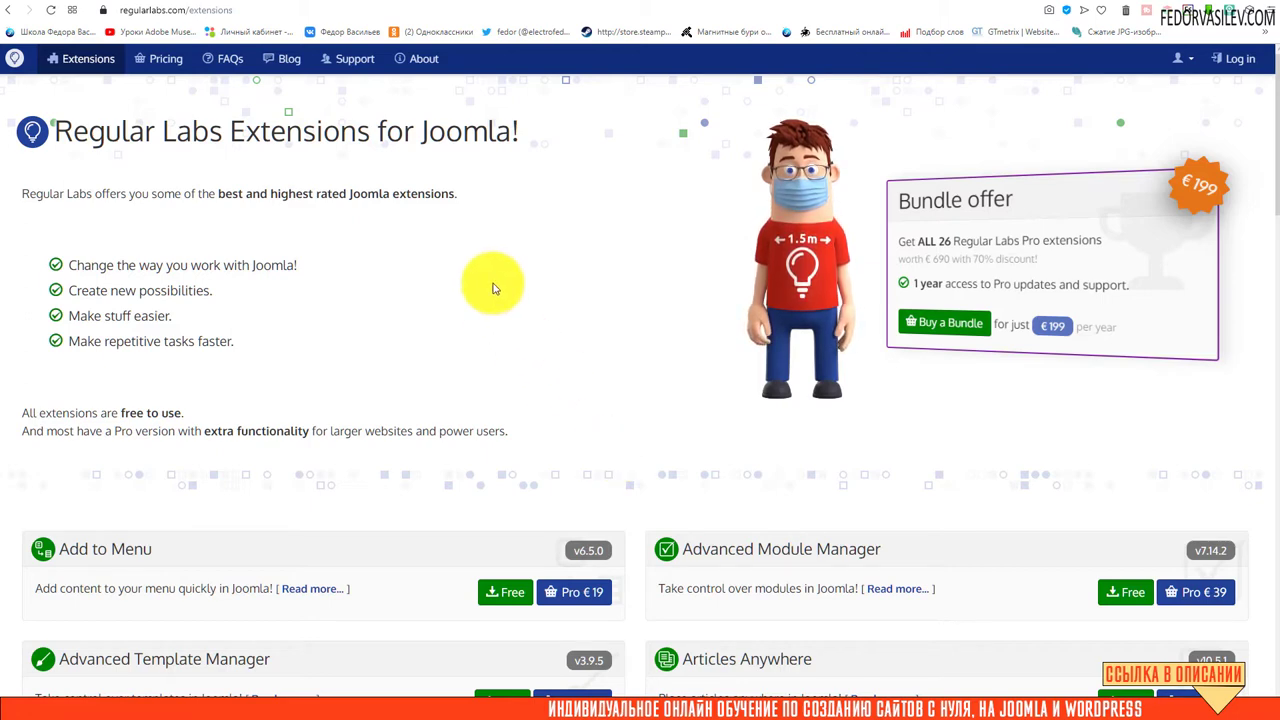
- Open the Advanced Module Manager extension page and examine its description and module assignment options
{"action": "scroll", "coordinate": [490, 290], "scroll_direction": "down", "scroll_amount": 3}
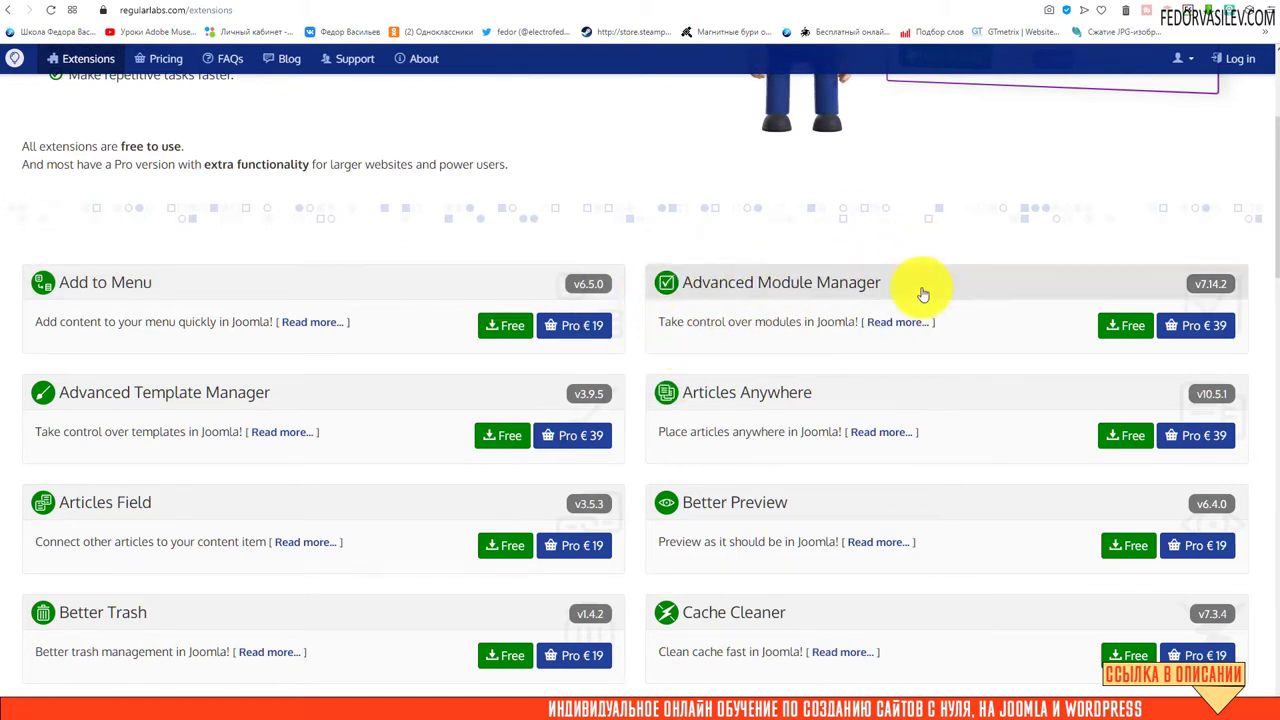
{"action": "left_click", "coordinate": [758, 282]}
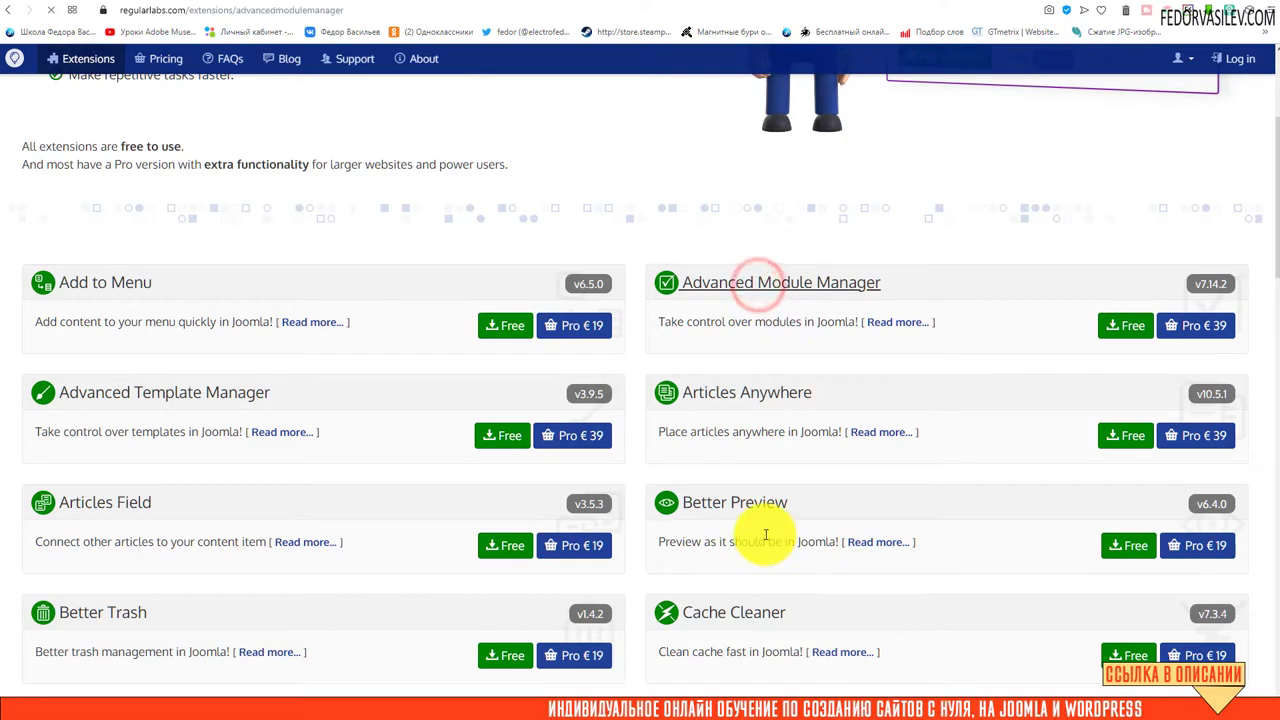
{"action": "scroll", "coordinate": [557, 300], "scroll_direction": "down", "scroll_amount": 5}
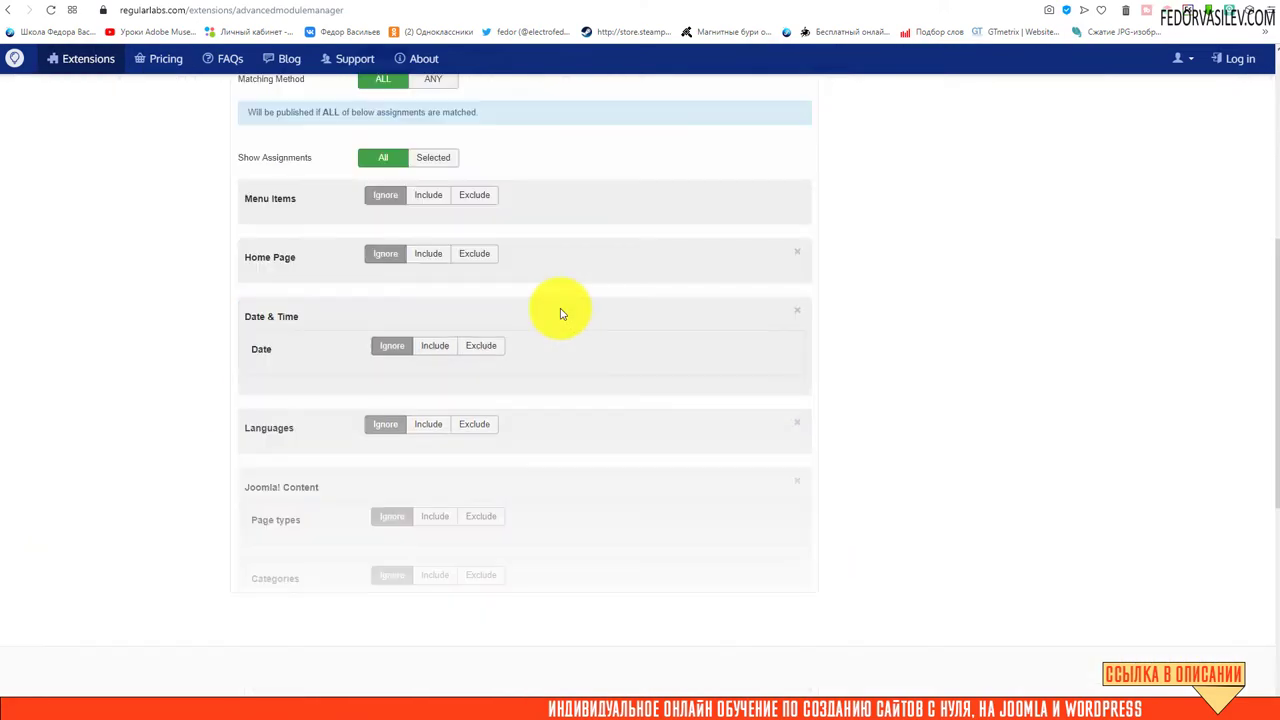
{"action": "scroll", "coordinate": [540, 315], "scroll_direction": "up", "scroll_amount": 3}
{"action": "scroll", "coordinate": [400, 290], "scroll_direction": "up", "scroll_amount": 1}
{"action": "scroll", "coordinate": [360, 360], "scroll_direction": "down", "scroll_amount": 6}
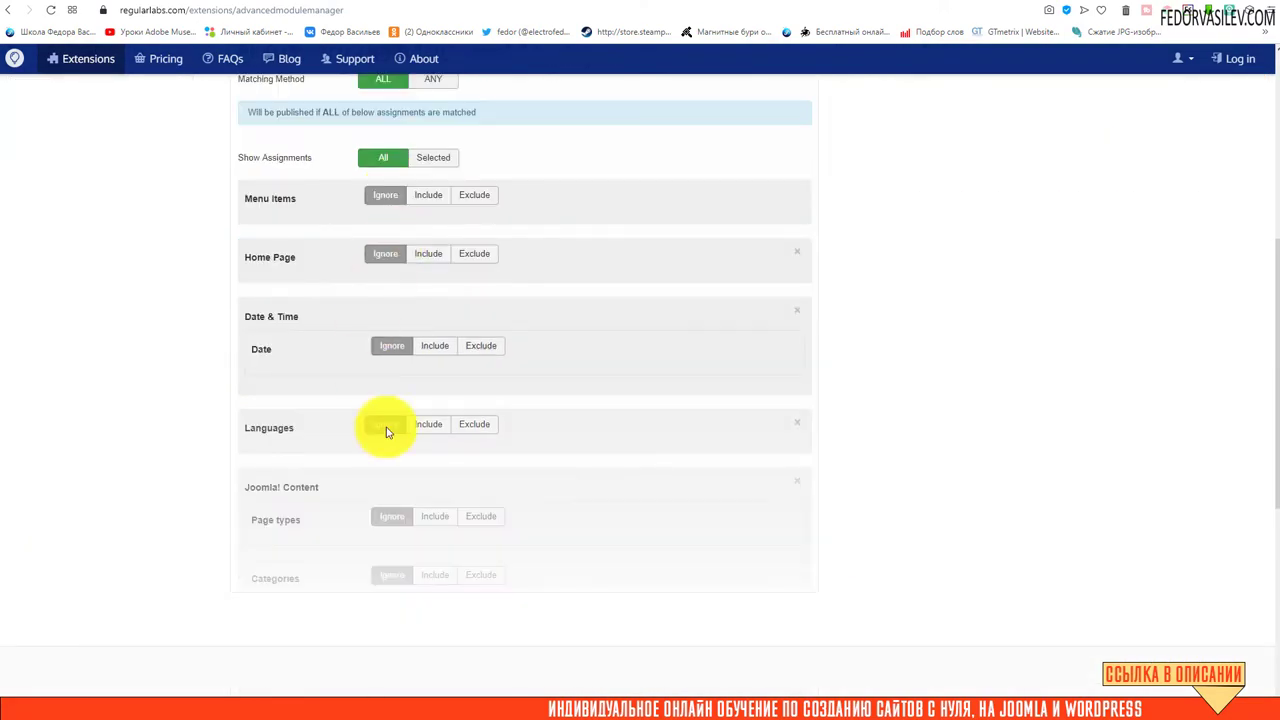
{"action": "scroll", "coordinate": [500, 457], "scroll_direction": "up", "scroll_amount": 10}
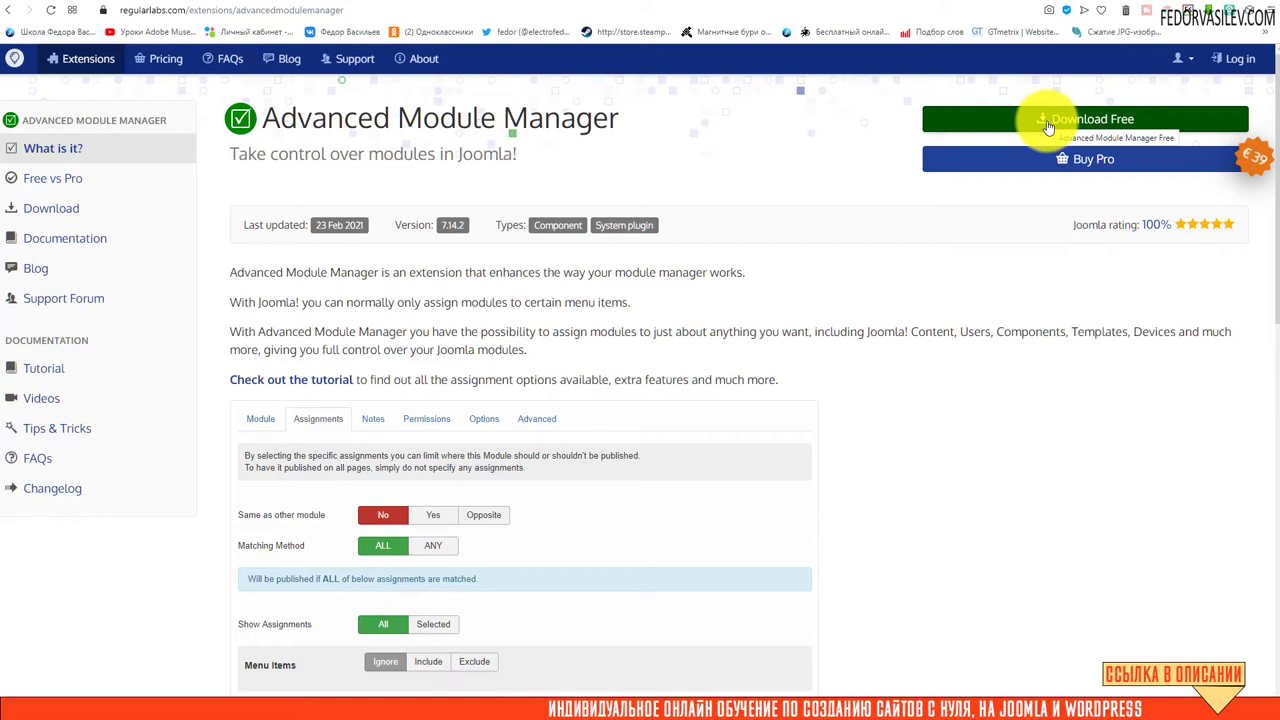
- Copy the extension title "Advanced Module Manager" and switch to the extension installation page of the Joomla administrator
{"action": "left_click_drag", "start_coordinate": [622, 122], "coordinate": [262, 120]}
{"action": "left_click", "coordinate": [462, 78]}
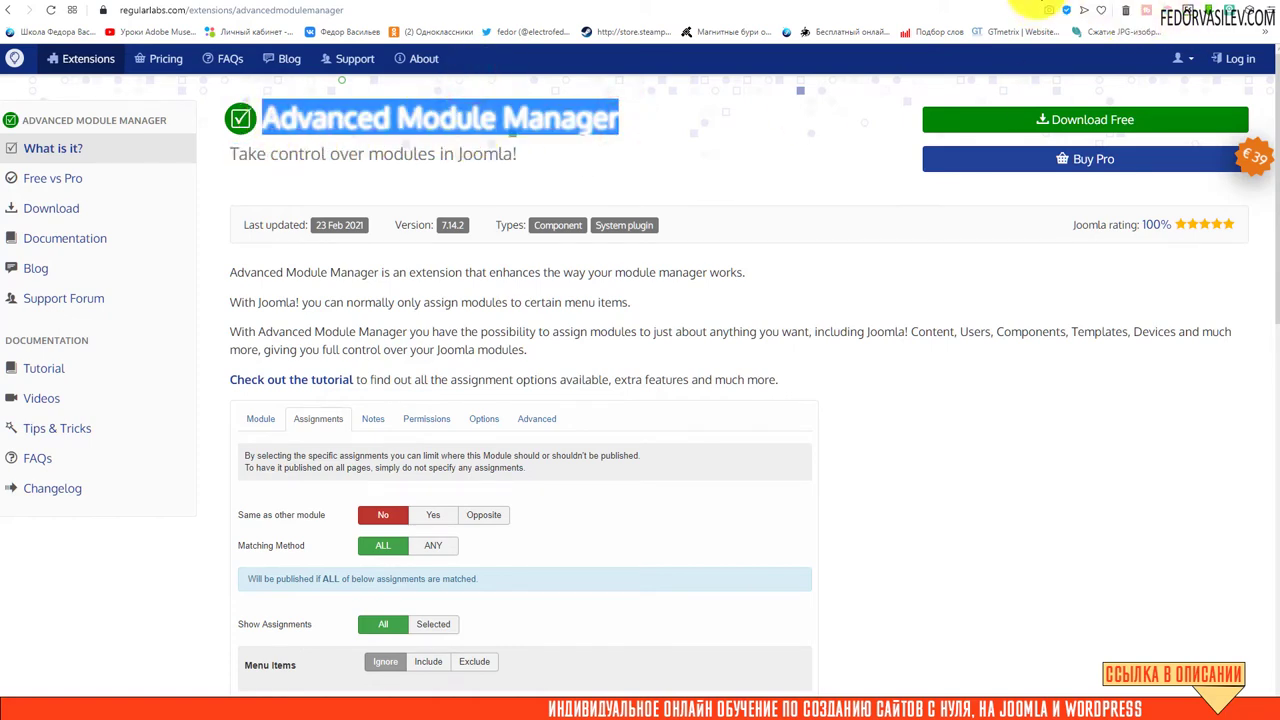
{"action": "left_click", "coordinate": [1040, 2]}
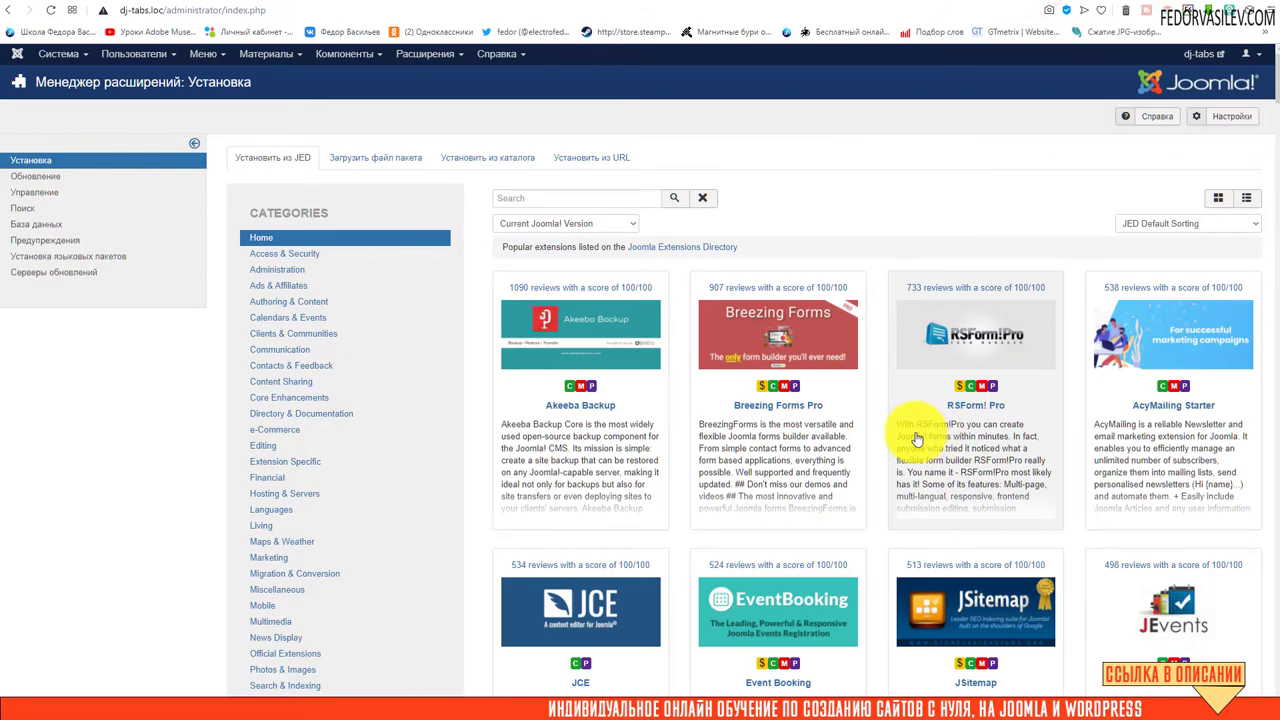
- Look over the catalogue of extensions that can be installed directly from JED
{"action": "left_click", "coordinate": [417, 53]}
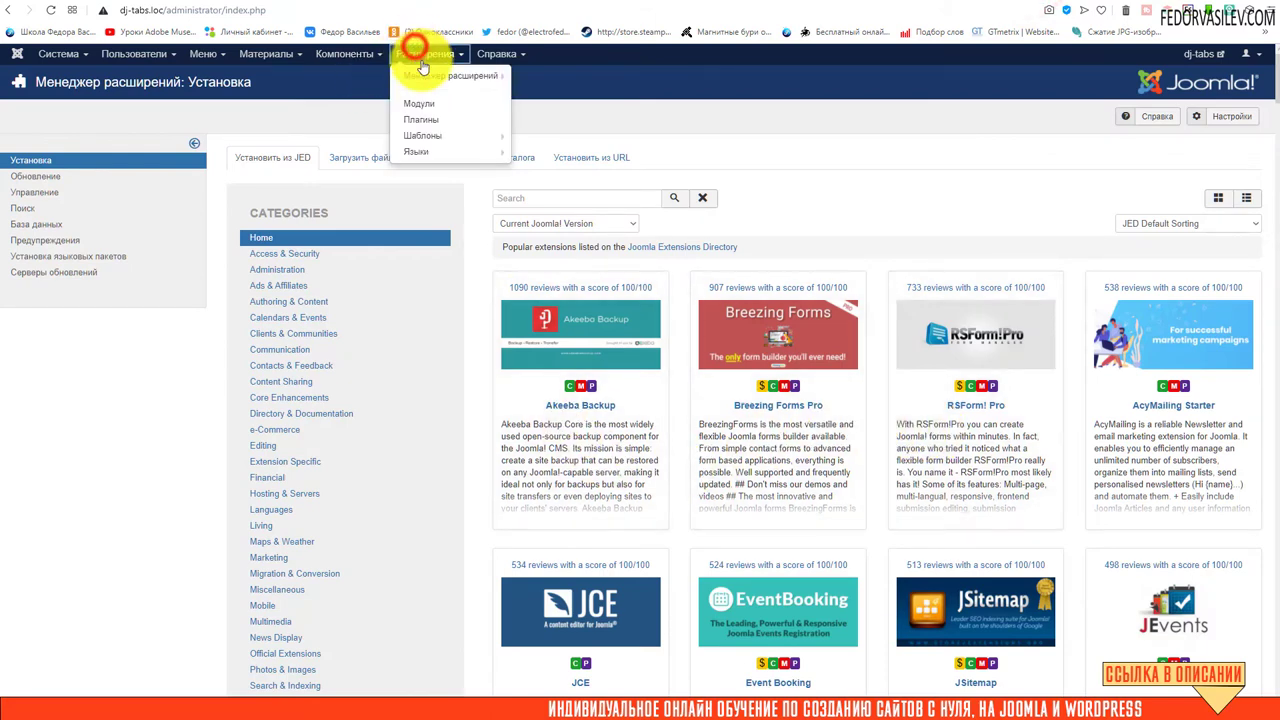
{"action": "left_click", "coordinate": [886, 124]}
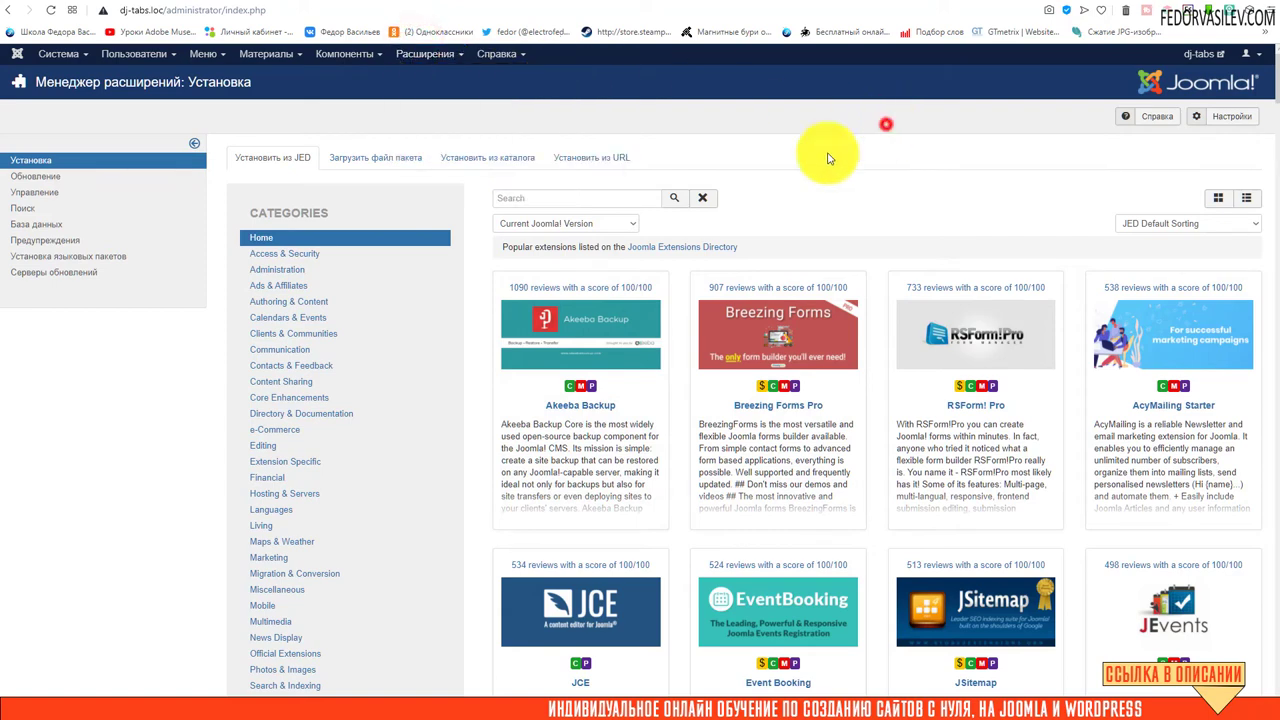
{"action": "left_click", "coordinate": [278, 155]}
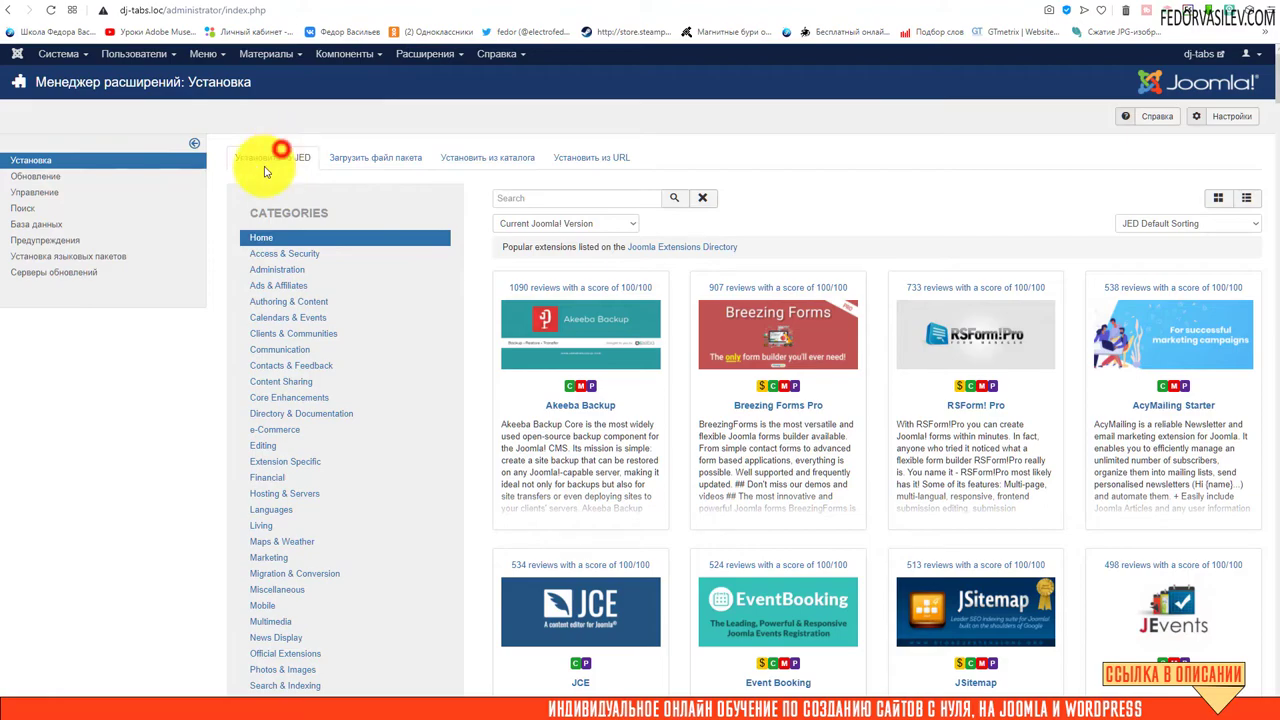
{"action": "scroll", "coordinate": [757, 391], "scroll_direction": "down", "scroll_amount": 4}
{"action": "scroll", "coordinate": [397, 381], "scroll_direction": "up", "scroll_amount": 4}
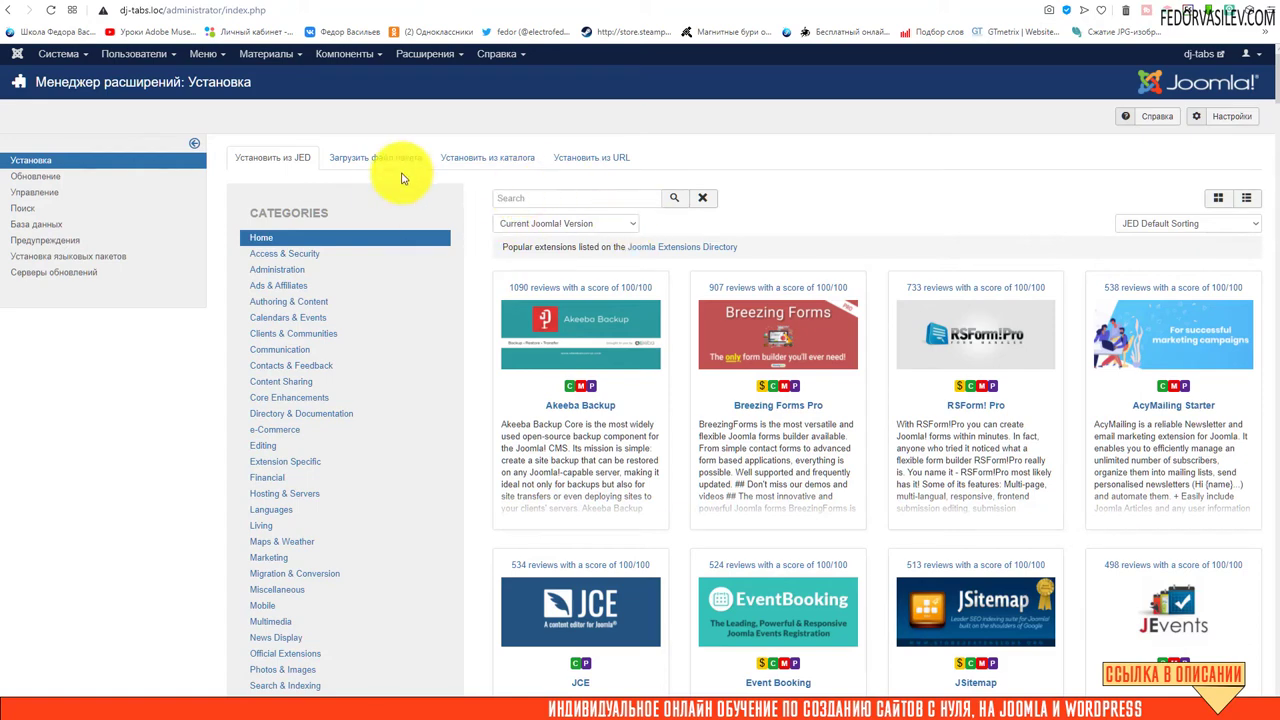
- Search the JED catalogue for the copied name "advanced module manager"
{"action": "right_click", "coordinate": [549, 199]}
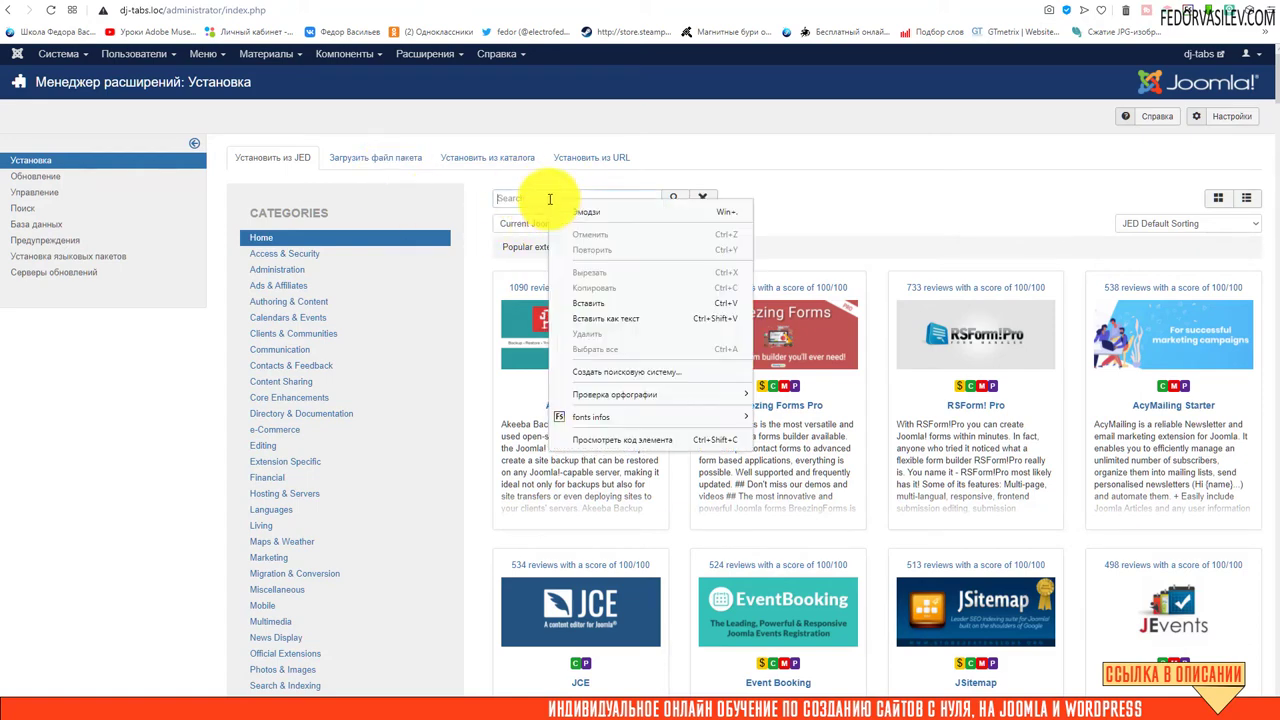
{"action": "left_click", "coordinate": [578, 300]}
{"action": "left_click", "coordinate": [672, 200]}
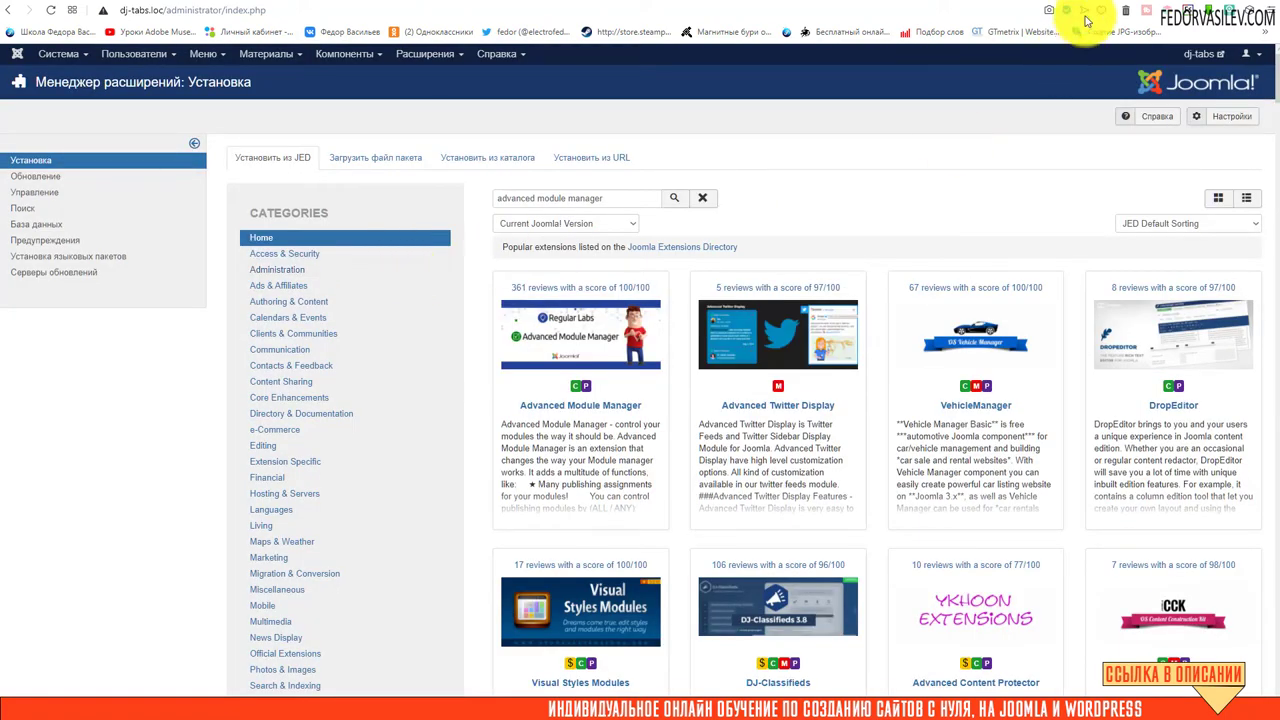
- View the option of installing from an uploaded package file and return to the JED search results
{"action": "left_click", "coordinate": [370, 160]}
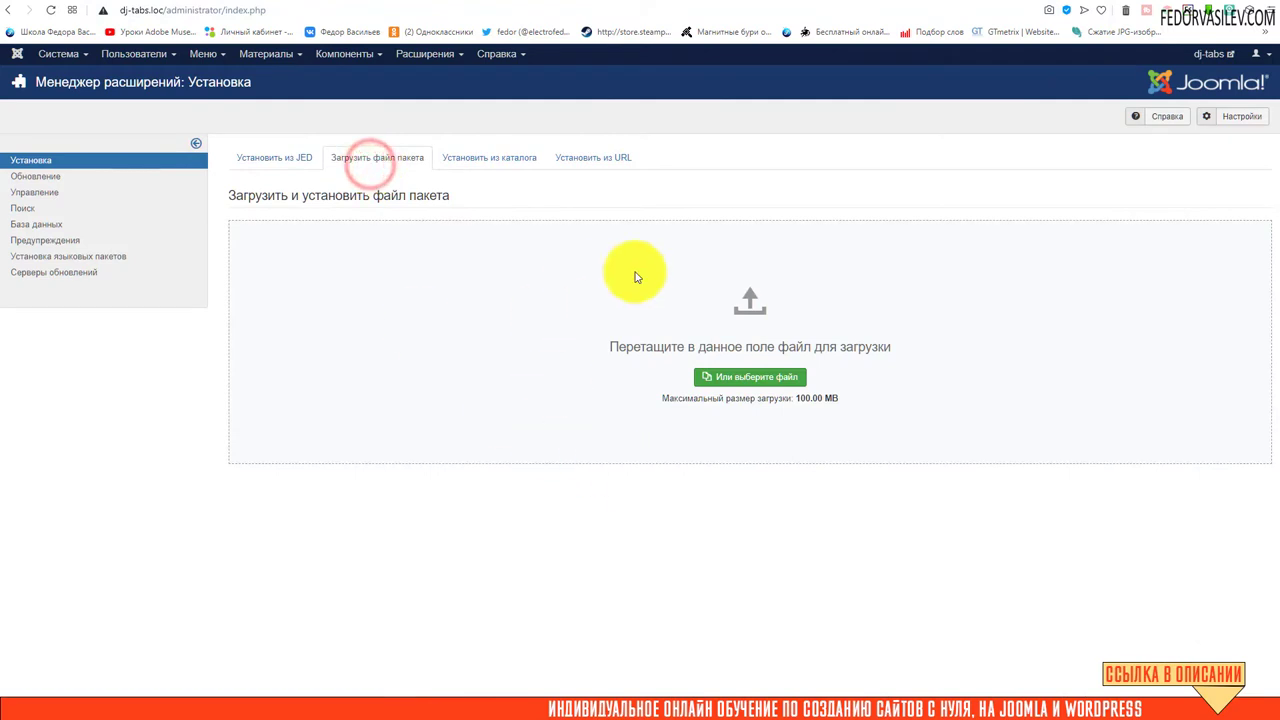
{"action": "left_click", "coordinate": [274, 158]}
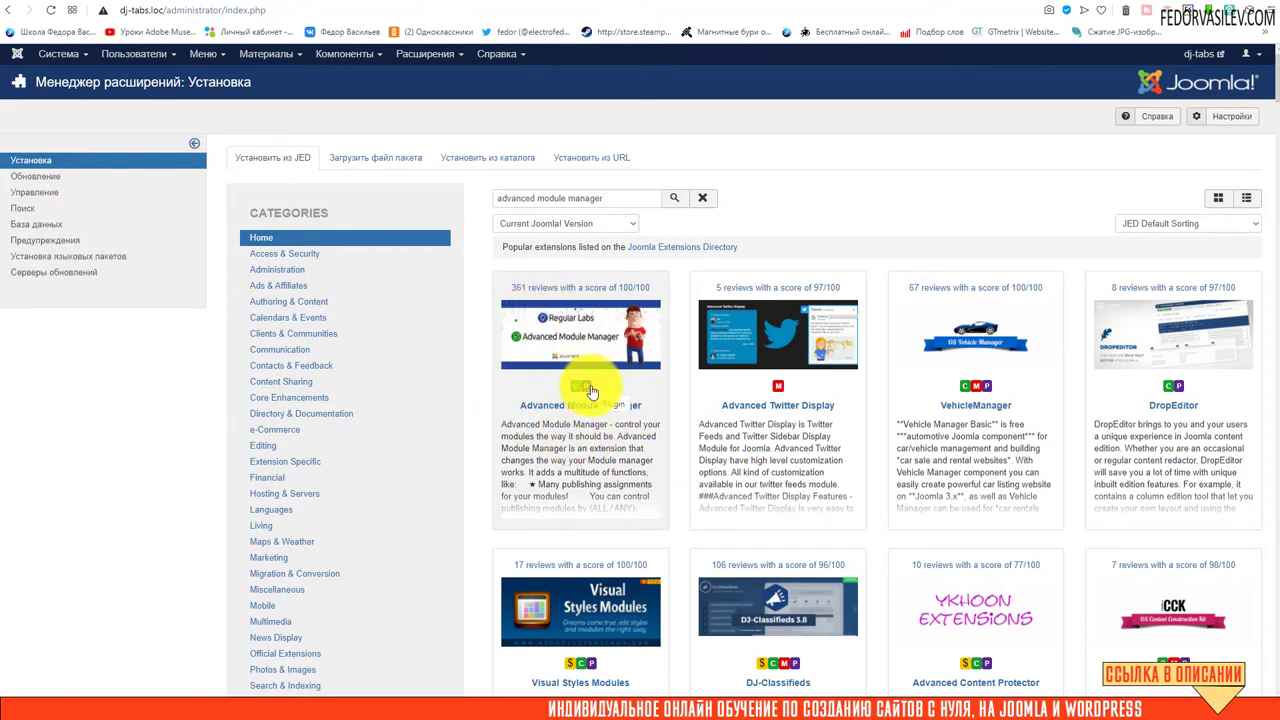
- Install Advanced Module Manager by Regular Labs from its JED entry and confirm the installation
{"action": "left_click", "coordinate": [563, 330]}
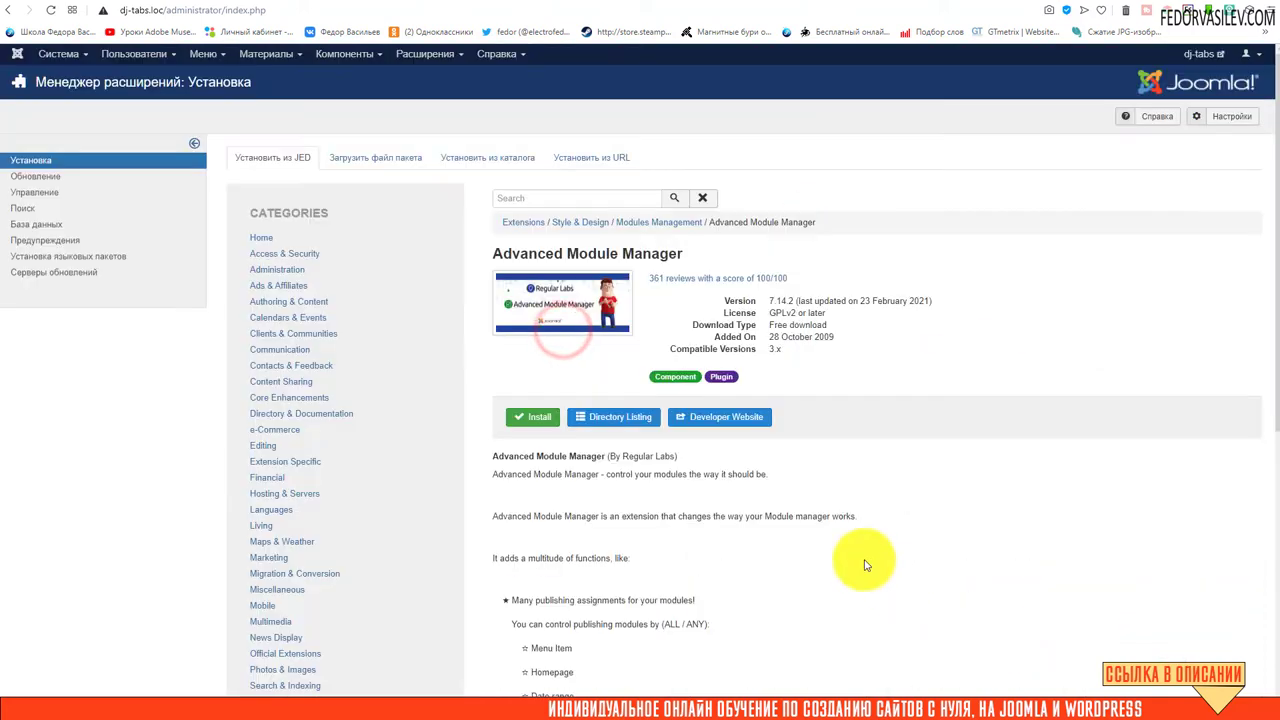
{"action": "left_click", "coordinate": [528, 424]}
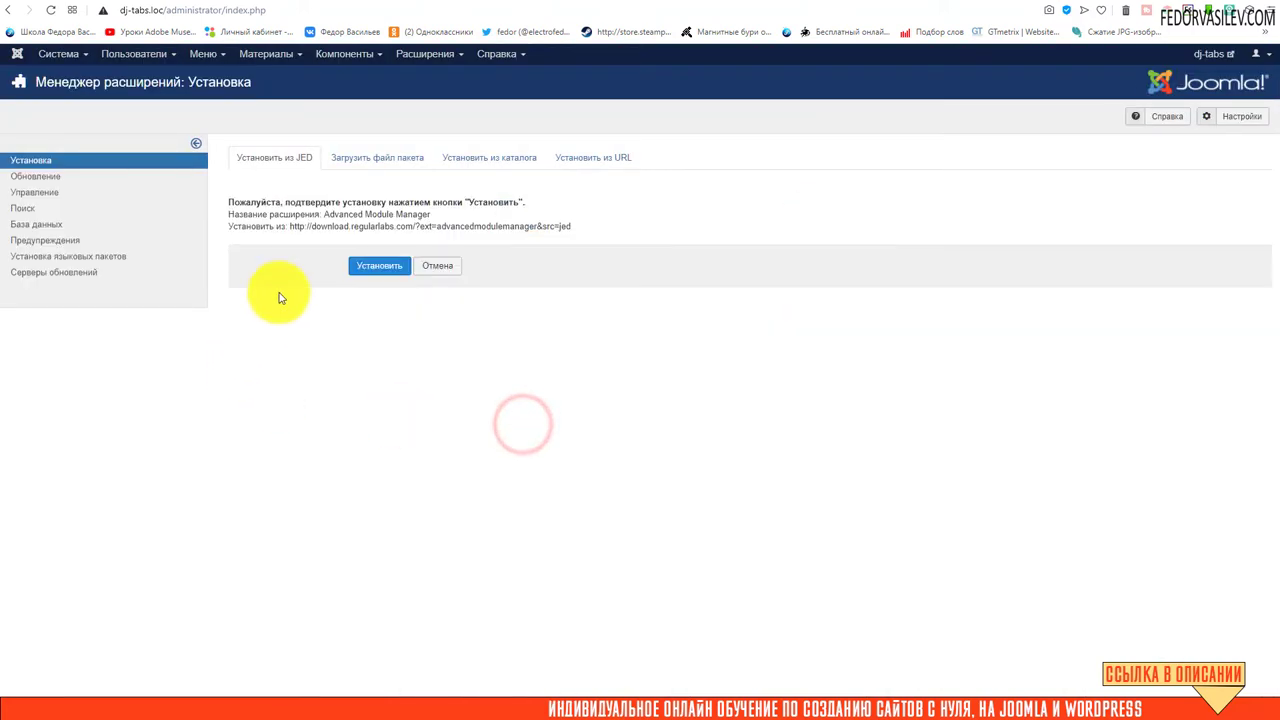
{"action": "left_click", "coordinate": [358, 270]}
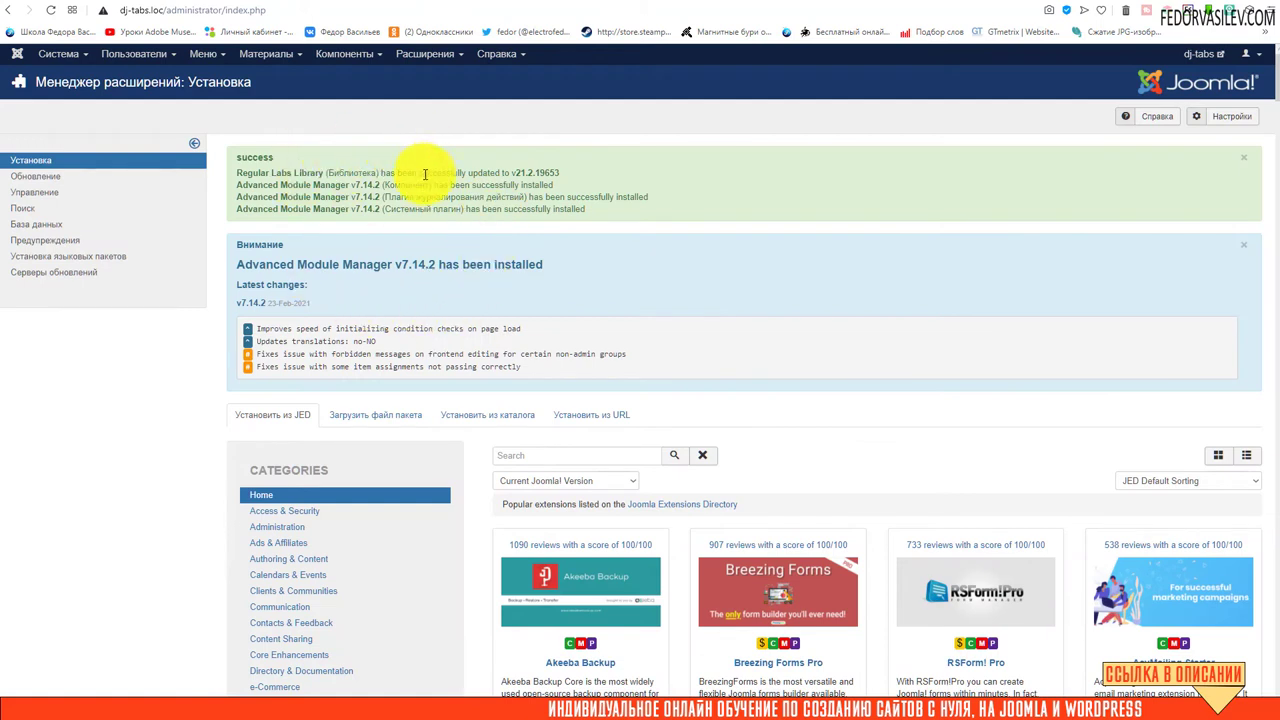
- Show the installed plugins sorted by ID in descending order
{"action": "left_click", "coordinate": [425, 53]}
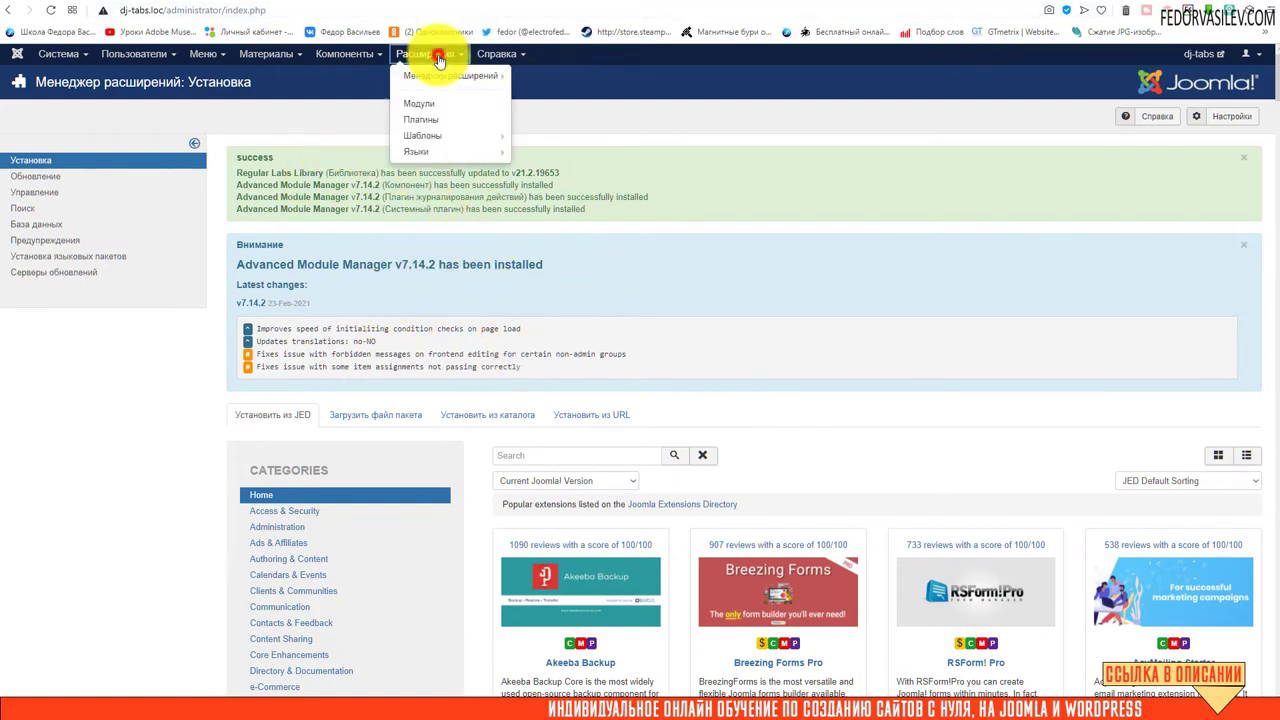
{"action": "left_click", "coordinate": [432, 122]}
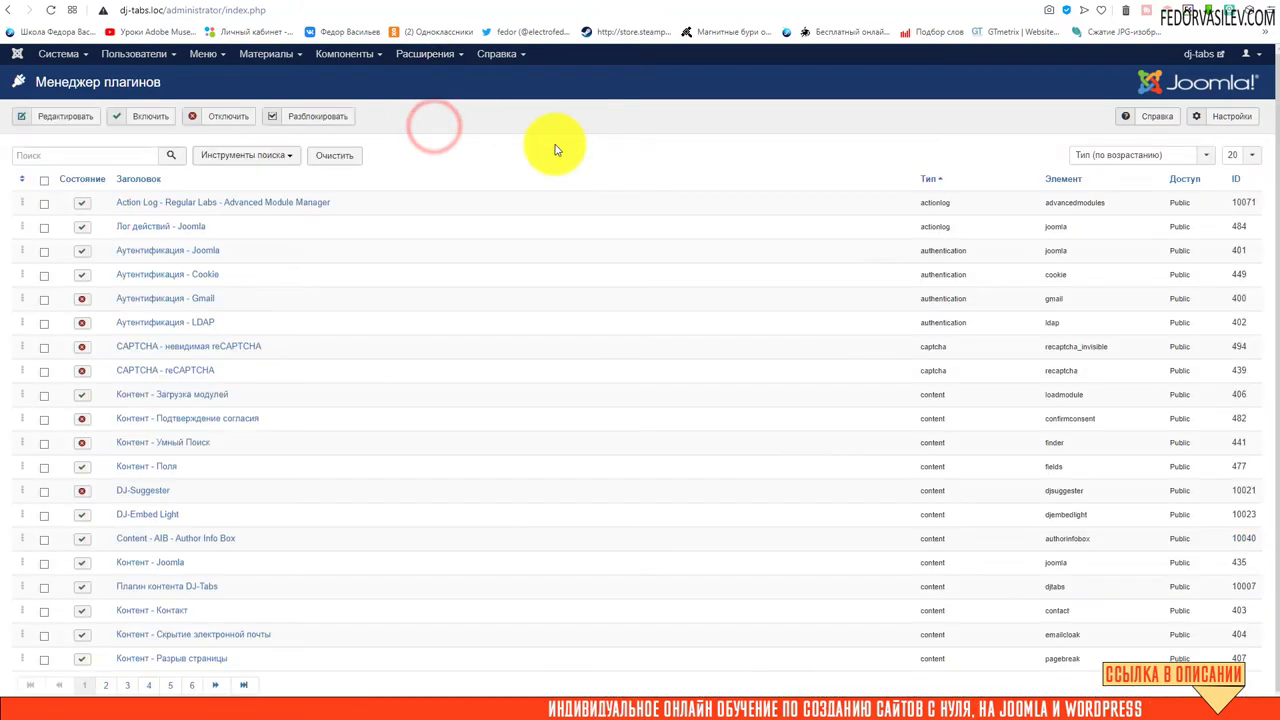
{"action": "left_click", "coordinate": [1236, 179]}
{"action": "left_click", "coordinate": [1236, 179]}
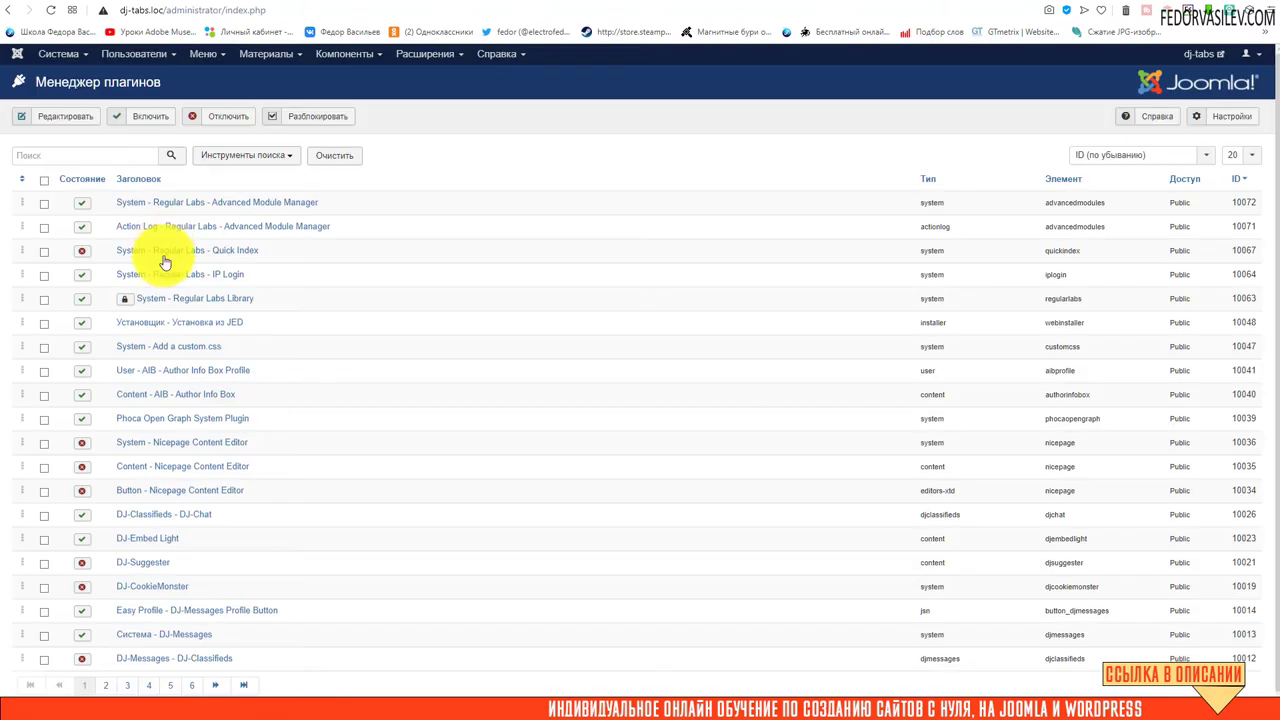
- Examine the System and Action Log plugins of Advanced Module Manager, and check the components list for an entry of the extension
{"action": "left_click_drag", "start_coordinate": [113, 207], "coordinate": [329, 194]}
{"action": "left_click", "coordinate": [548, 170]}
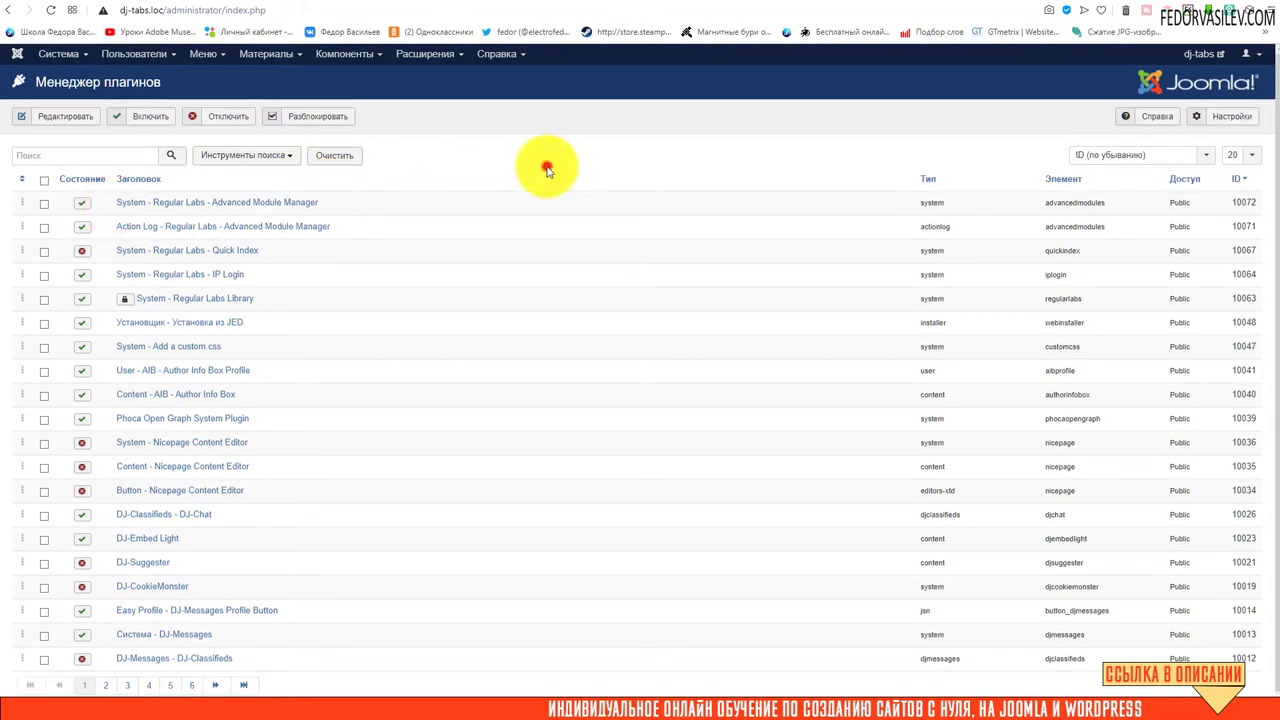
{"action": "left_click", "coordinate": [271, 202]}
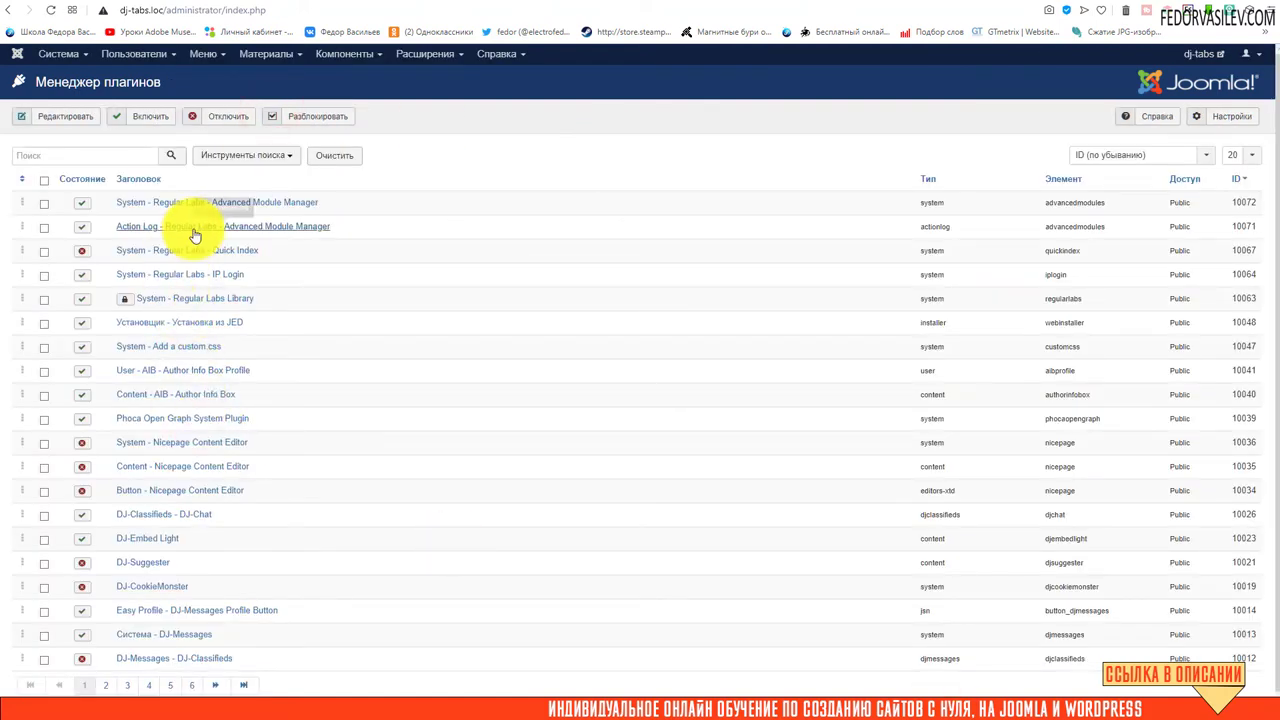
{"action": "left_click_drag", "start_coordinate": [332, 226], "coordinate": [223, 227]}
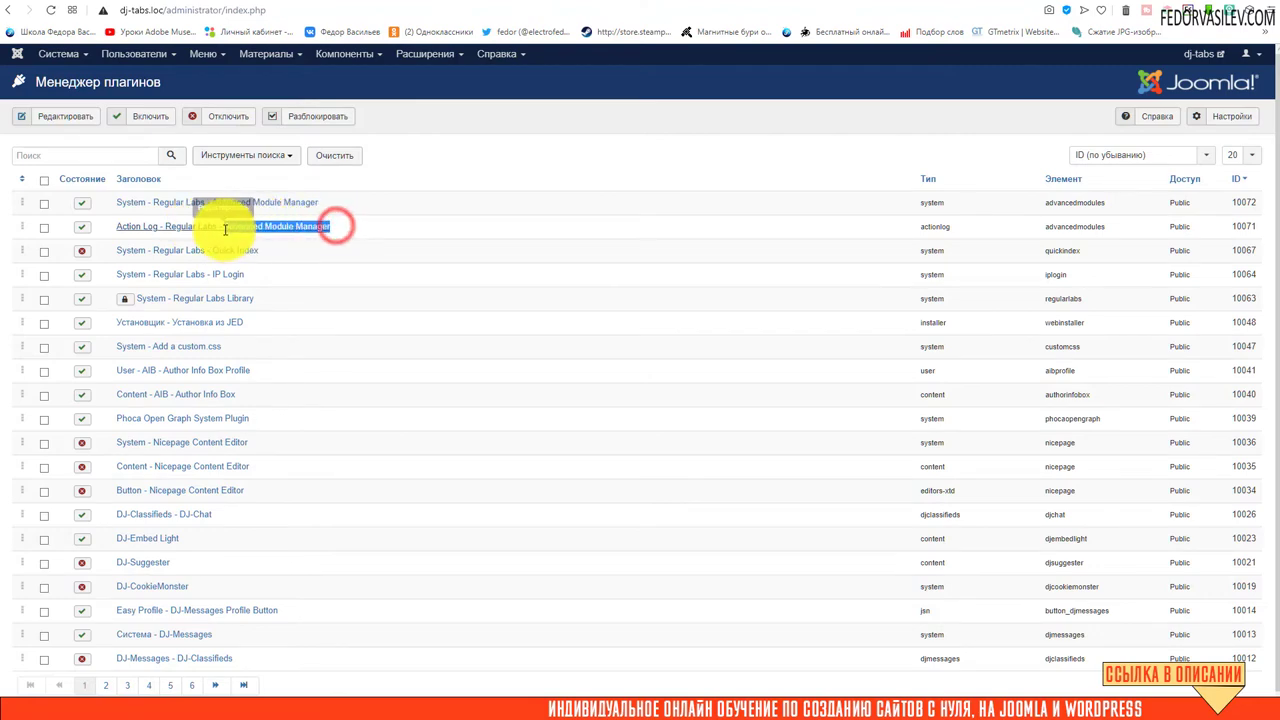
{"action": "left_click", "coordinate": [240, 226]}
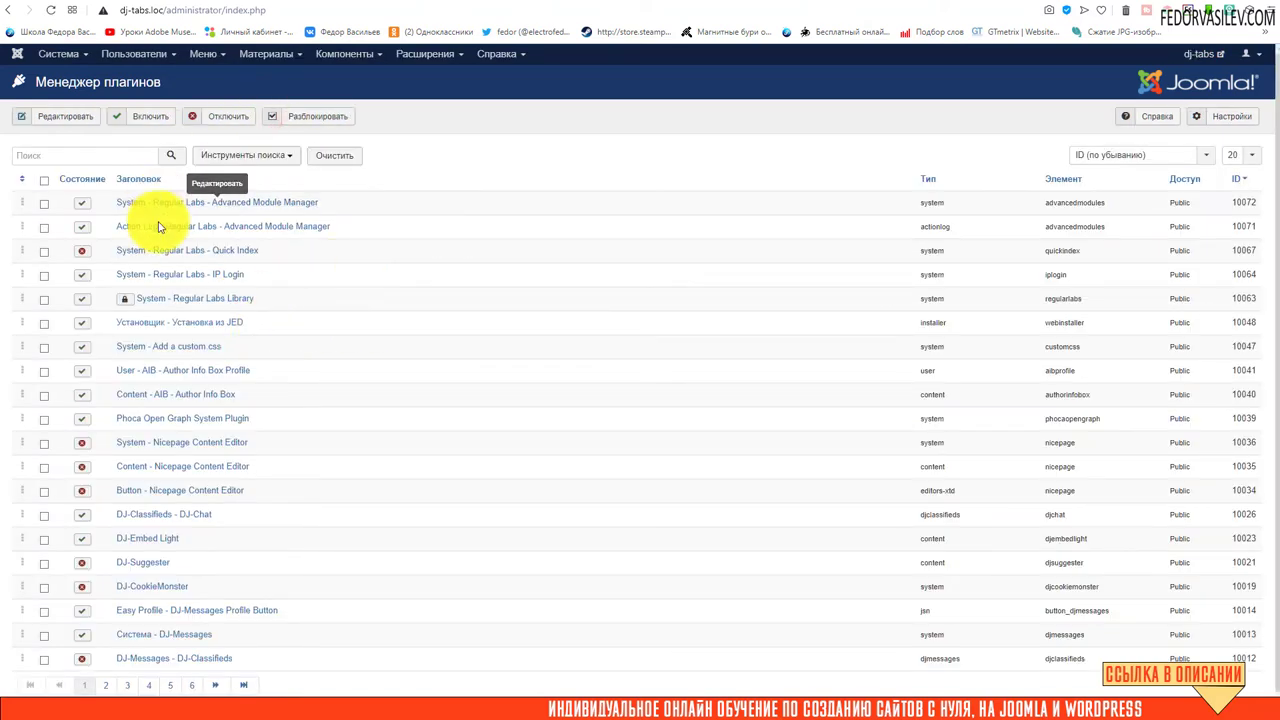
{"action": "left_click", "coordinate": [337, 54]}
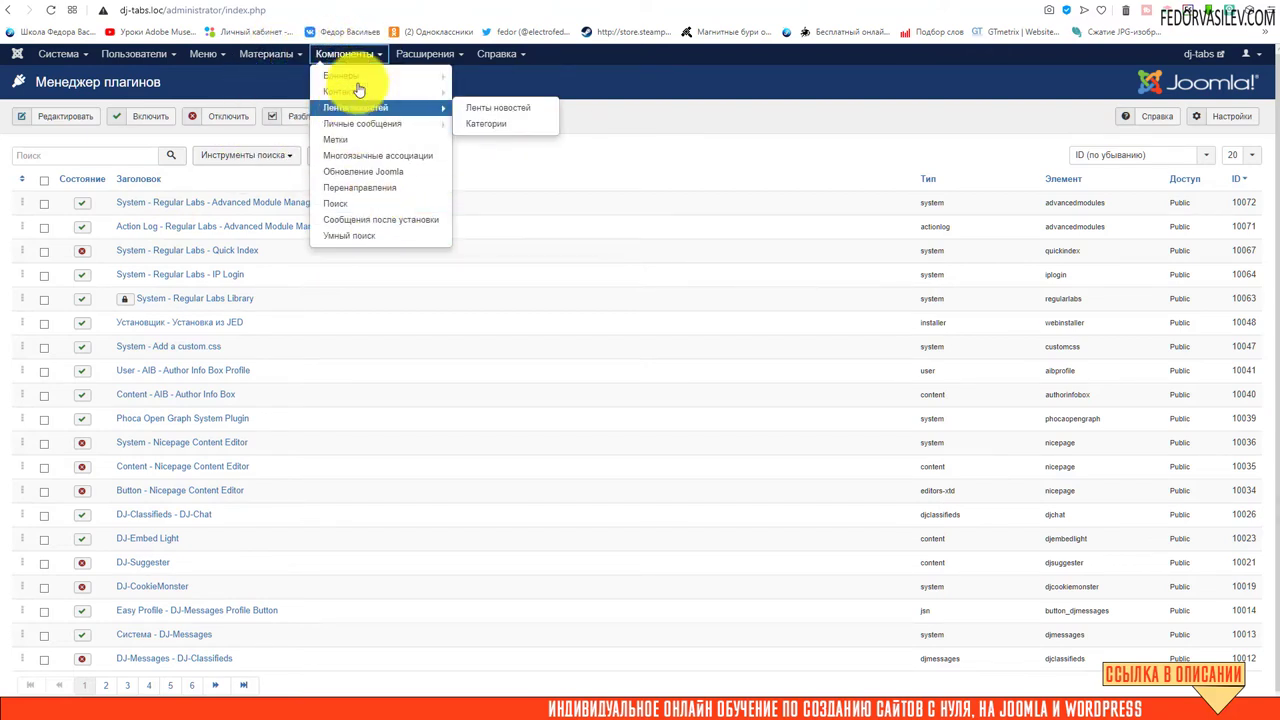
{"action": "left_click", "coordinate": [567, 165]}
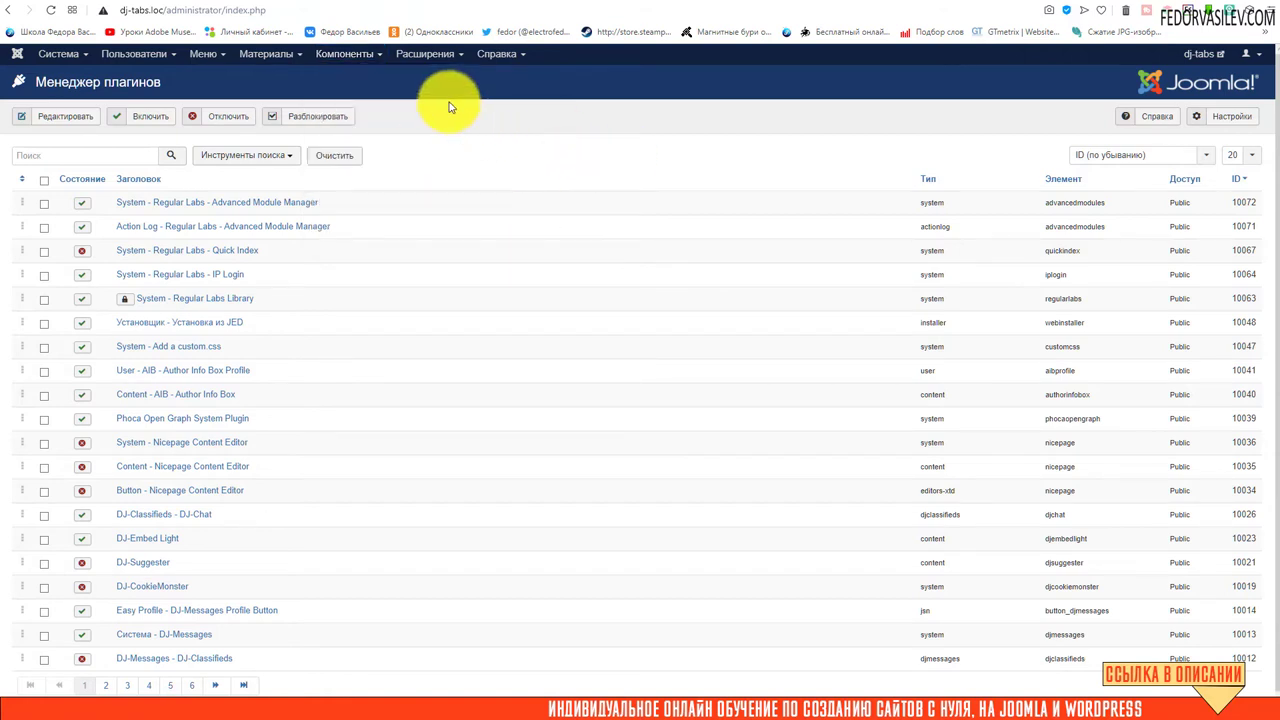
- Open the site's module list and mark the DJ-Messages Notifications module with the crimson-pink colour
{"action": "left_click", "coordinate": [426, 58]}
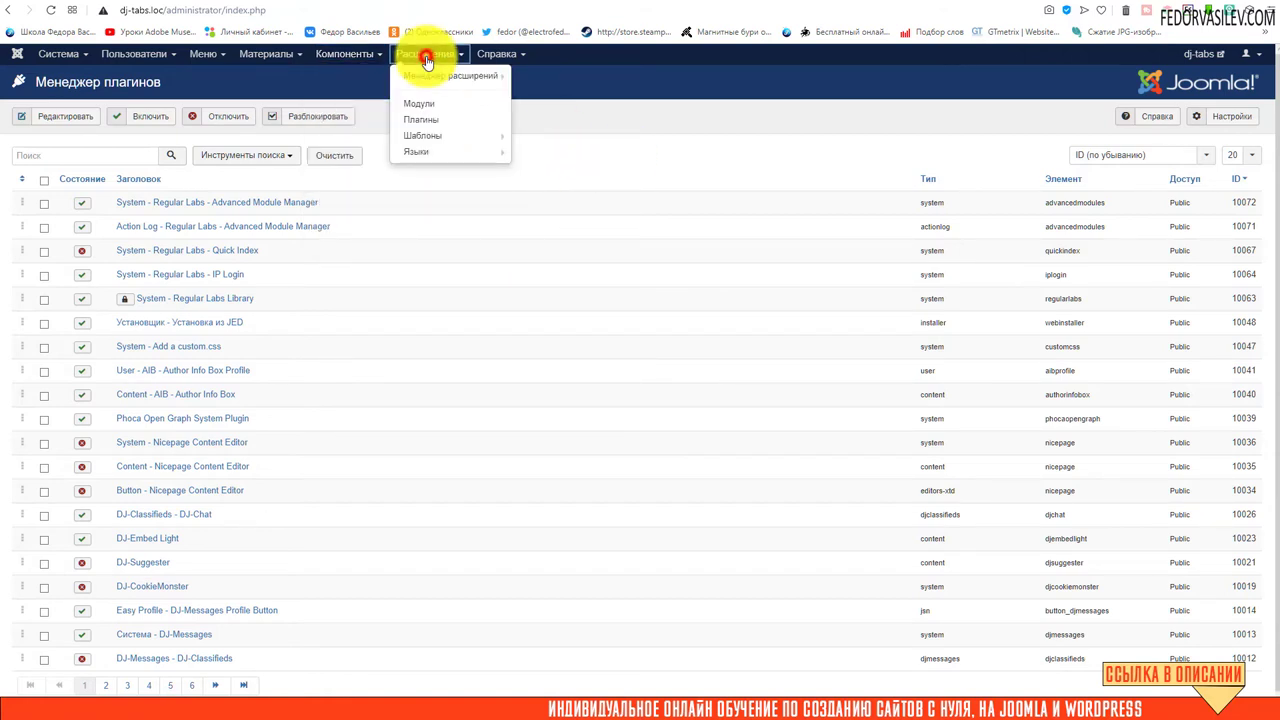
{"action": "left_click", "coordinate": [438, 106]}
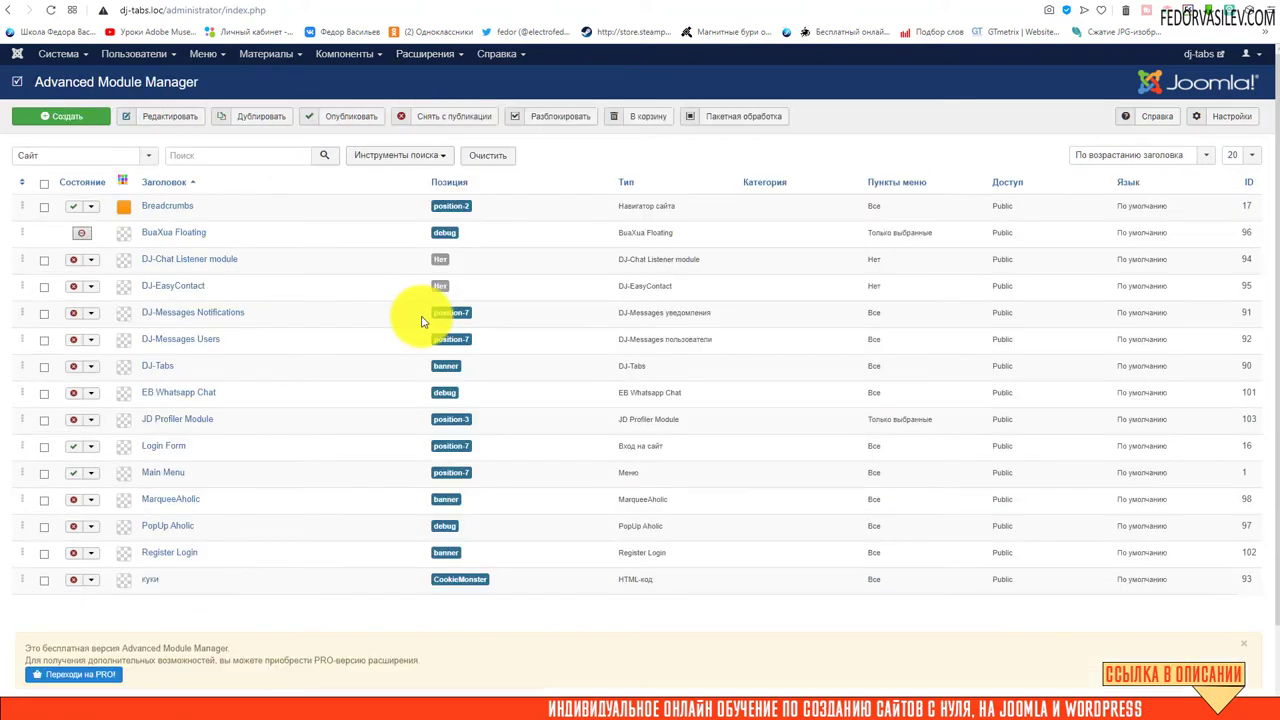
{"action": "left_click", "coordinate": [50, 116]}
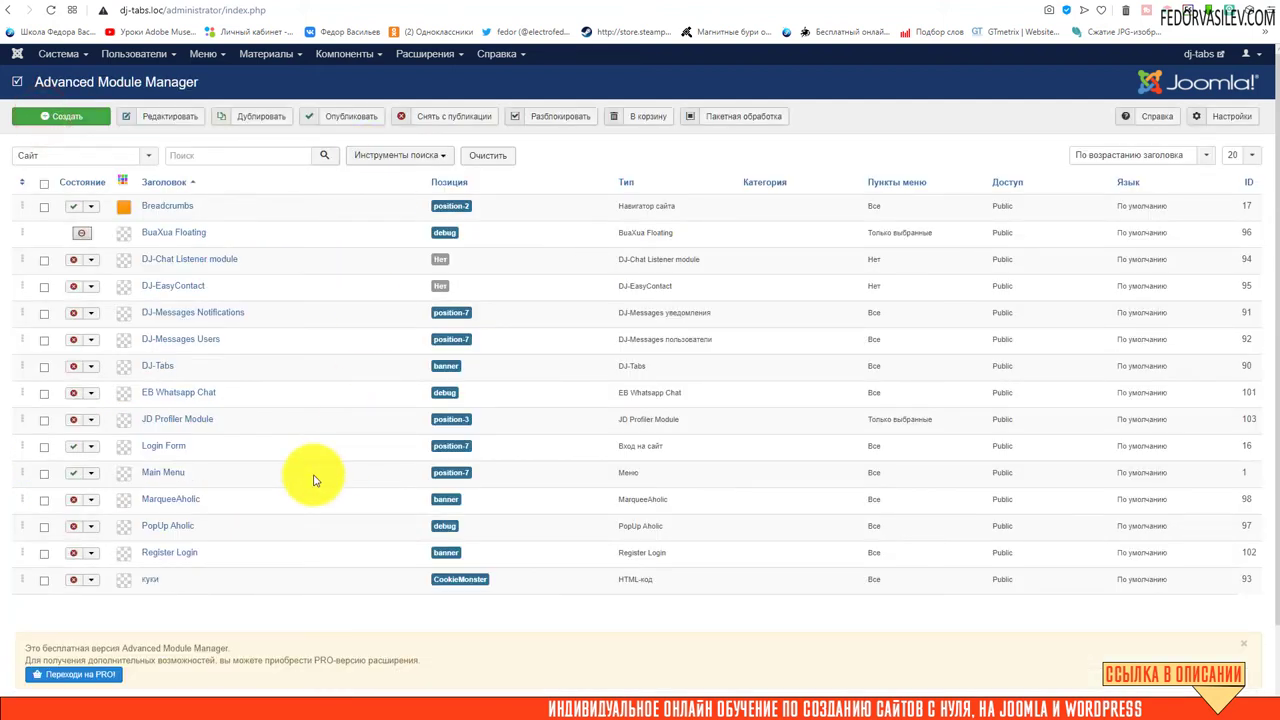
{"action": "left_click", "coordinate": [121, 316]}
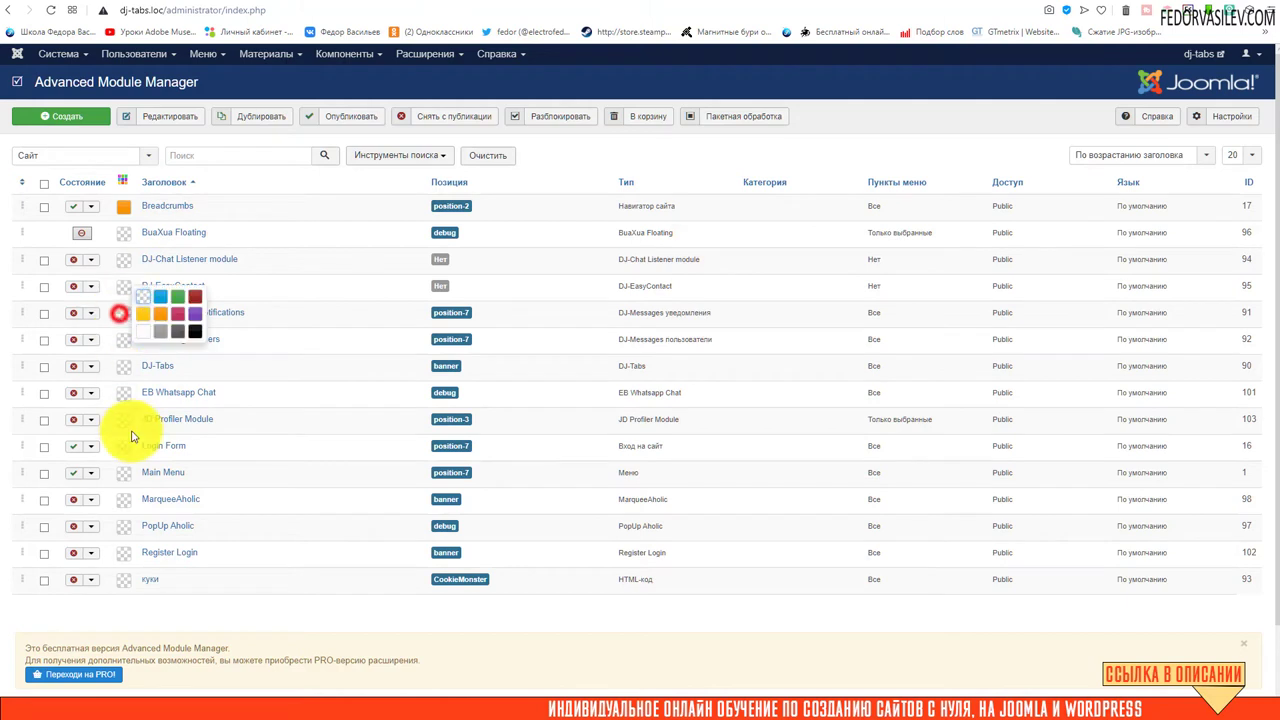
{"action": "left_click", "coordinate": [176, 318]}
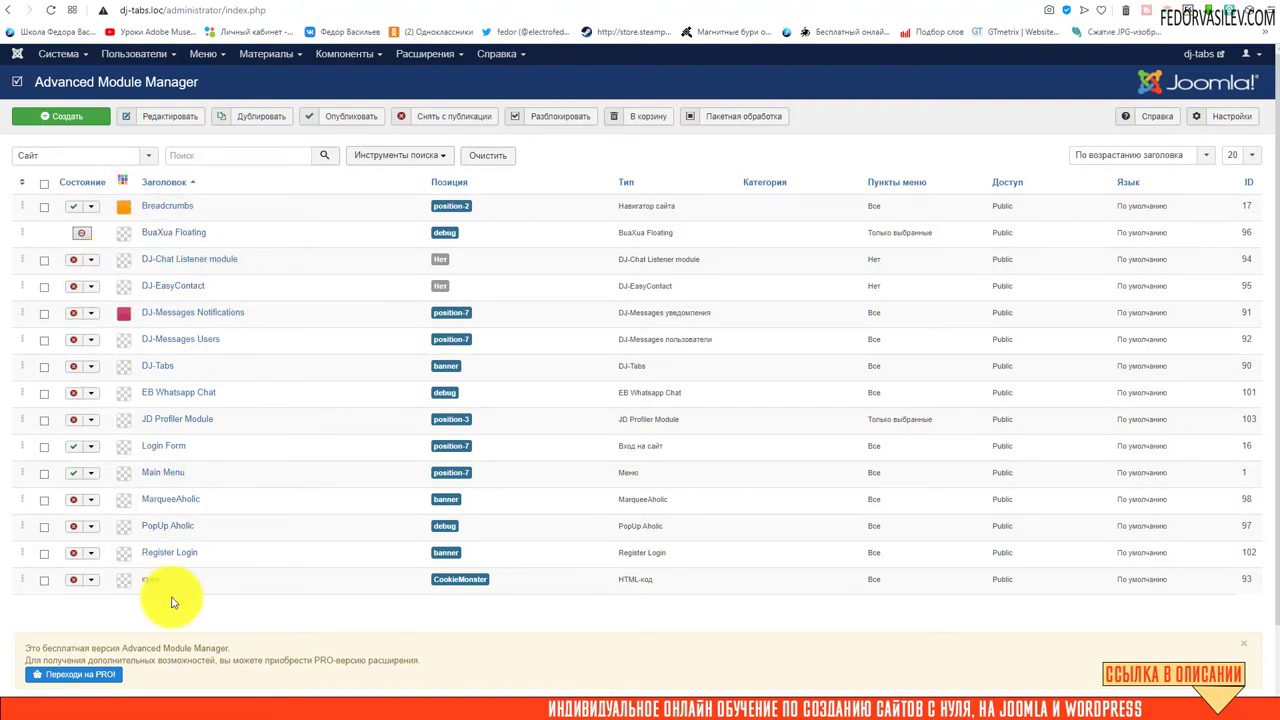
- Disable the Action Log and System plugins of Regular Labs Advanced Module Manager
{"action": "left_click", "coordinate": [447, 53]}
{"action": "left_click", "coordinate": [422, 119]}
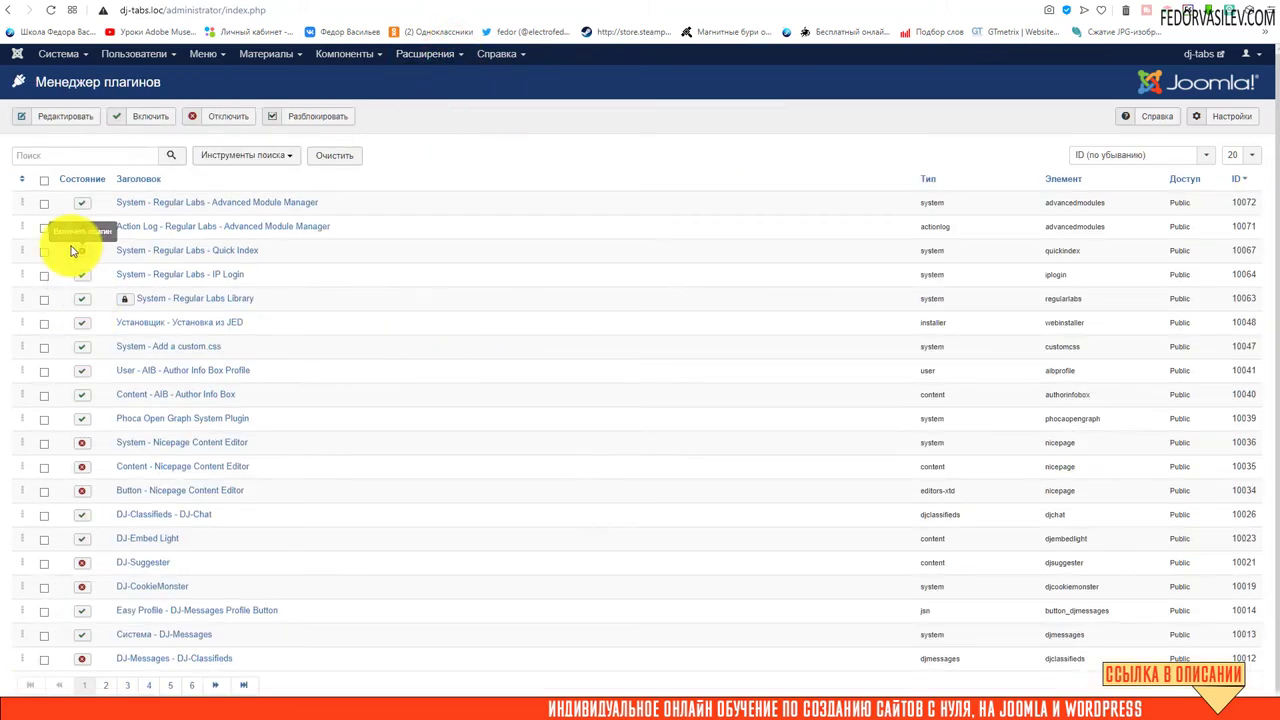
{"action": "left_click", "coordinate": [81, 230]}
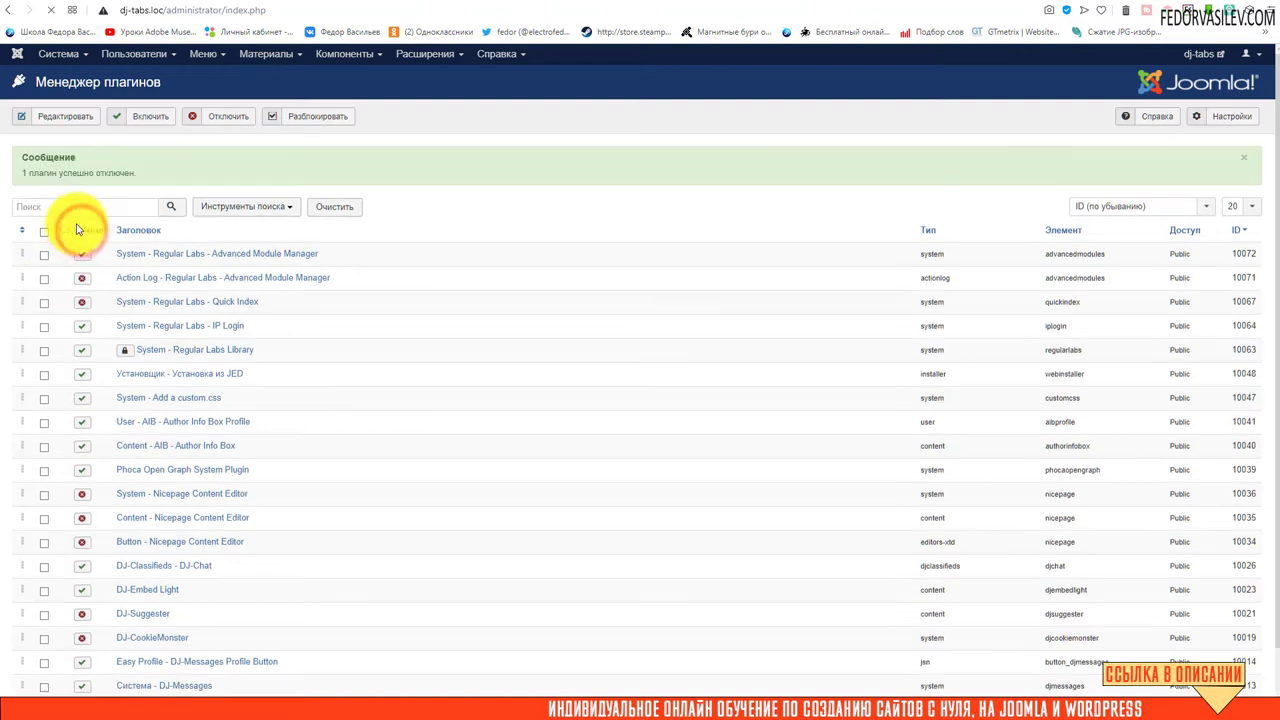
{"action": "left_click", "coordinate": [81, 253]}
- Open the DJ-Chat Listener module for editing from the standard Joomla module list
{"action": "left_click", "coordinate": [423, 53]}
{"action": "left_click", "coordinate": [424, 106]}
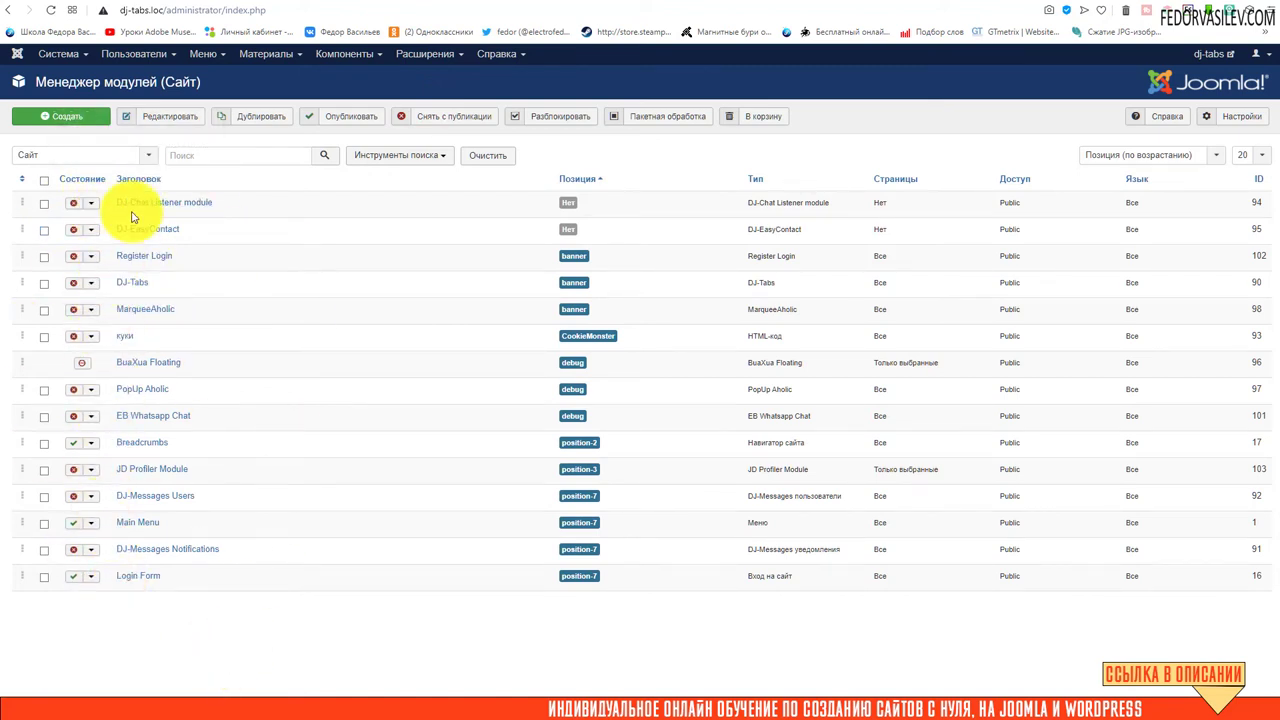
{"action": "left_click", "coordinate": [300, 222]}
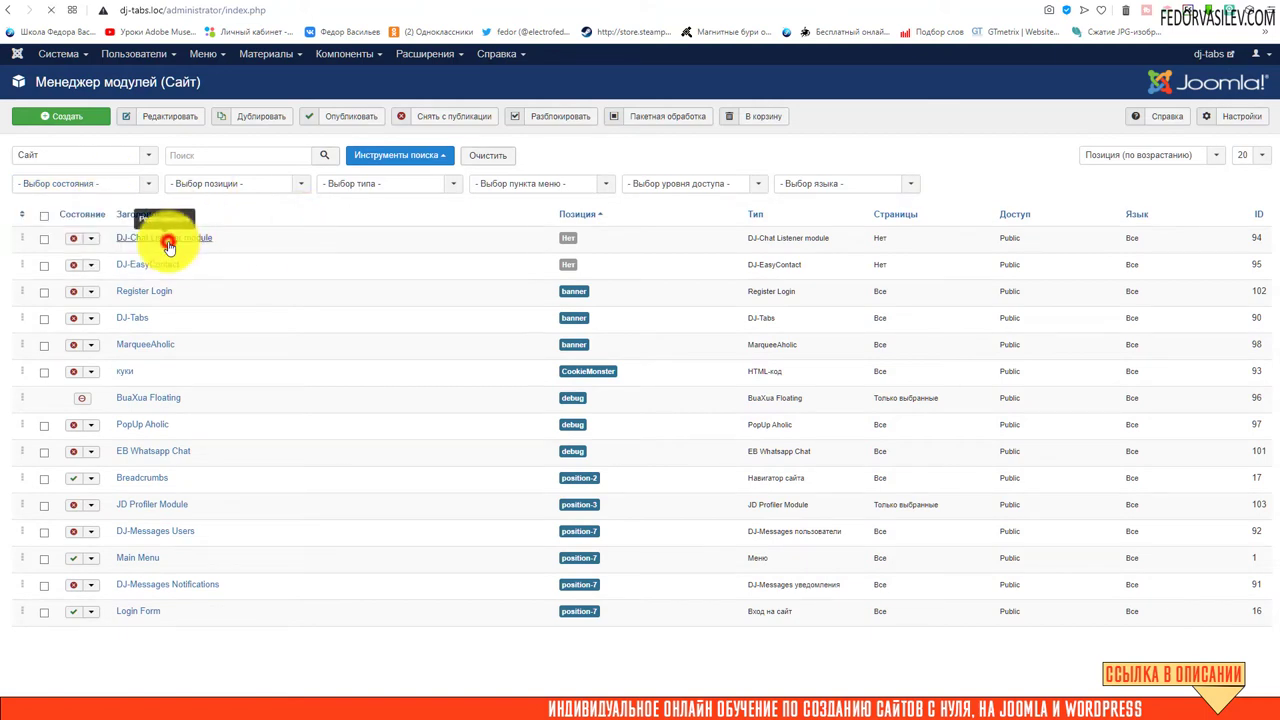
{"action": "left_click", "coordinate": [168, 238]}
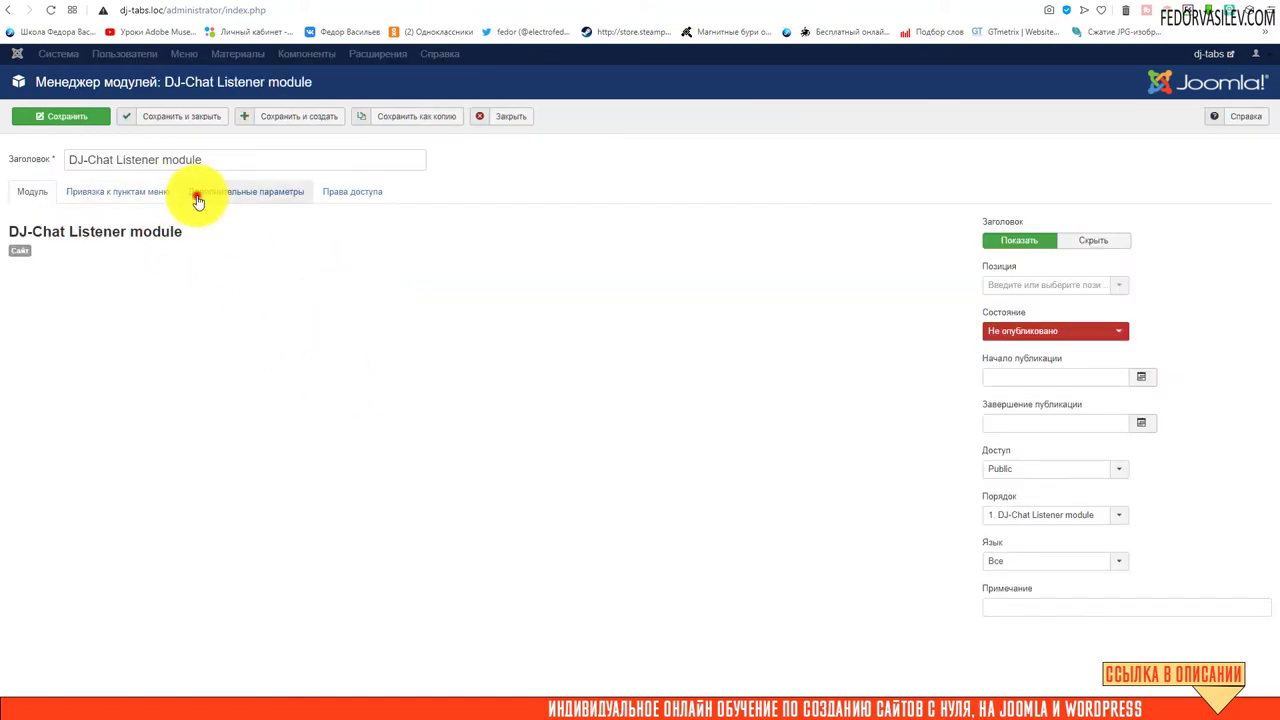
- Review the DJ-Chat Listener module's advanced parameters, menu assignment options and permissions, and close the module without saving
{"action": "left_click", "coordinate": [196, 193]}
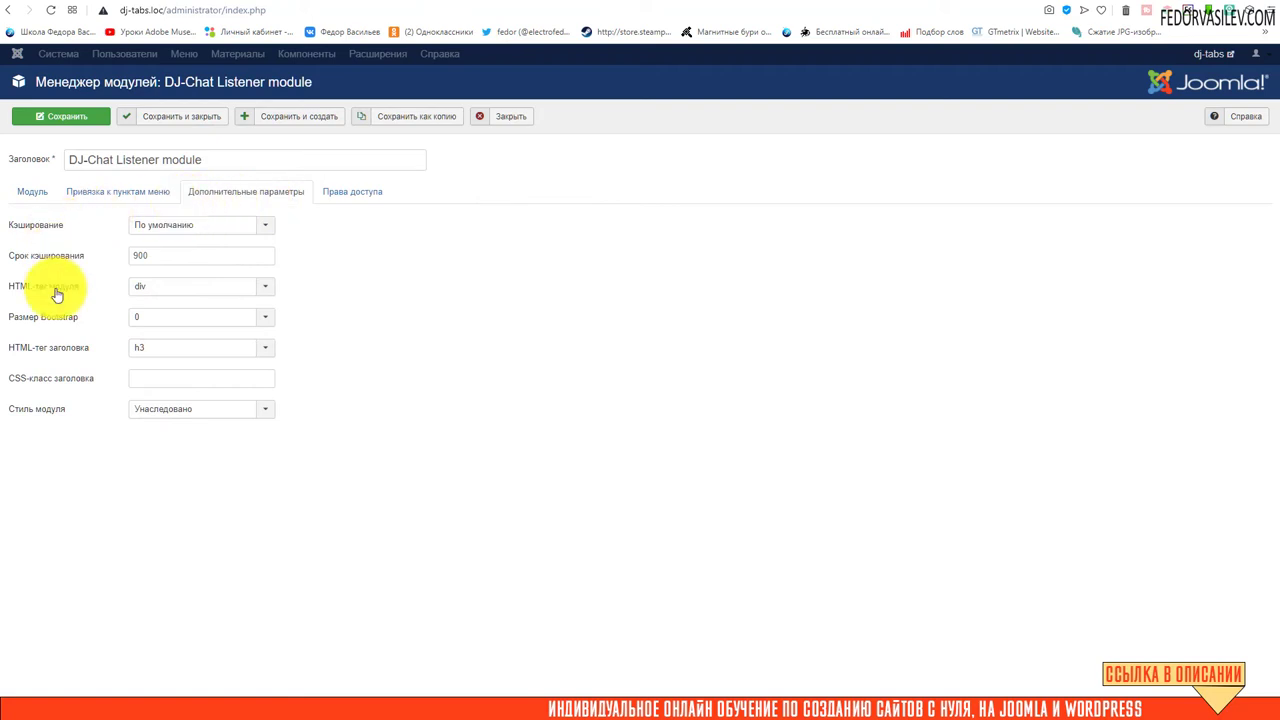
{"action": "left_click", "coordinate": [82, 191]}
{"action": "left_click", "coordinate": [250, 189]}
{"action": "left_click", "coordinate": [150, 189]}
{"action": "left_click", "coordinate": [148, 226]}
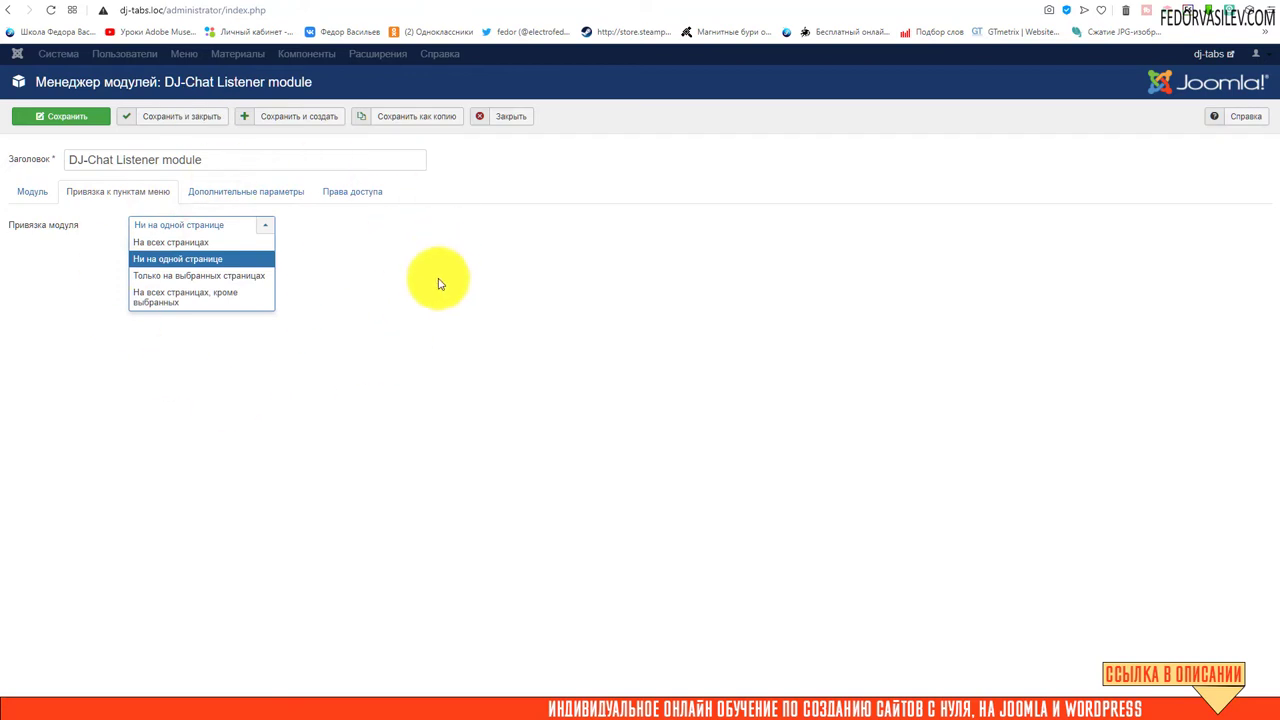
{"action": "left_click", "coordinate": [32, 191]}
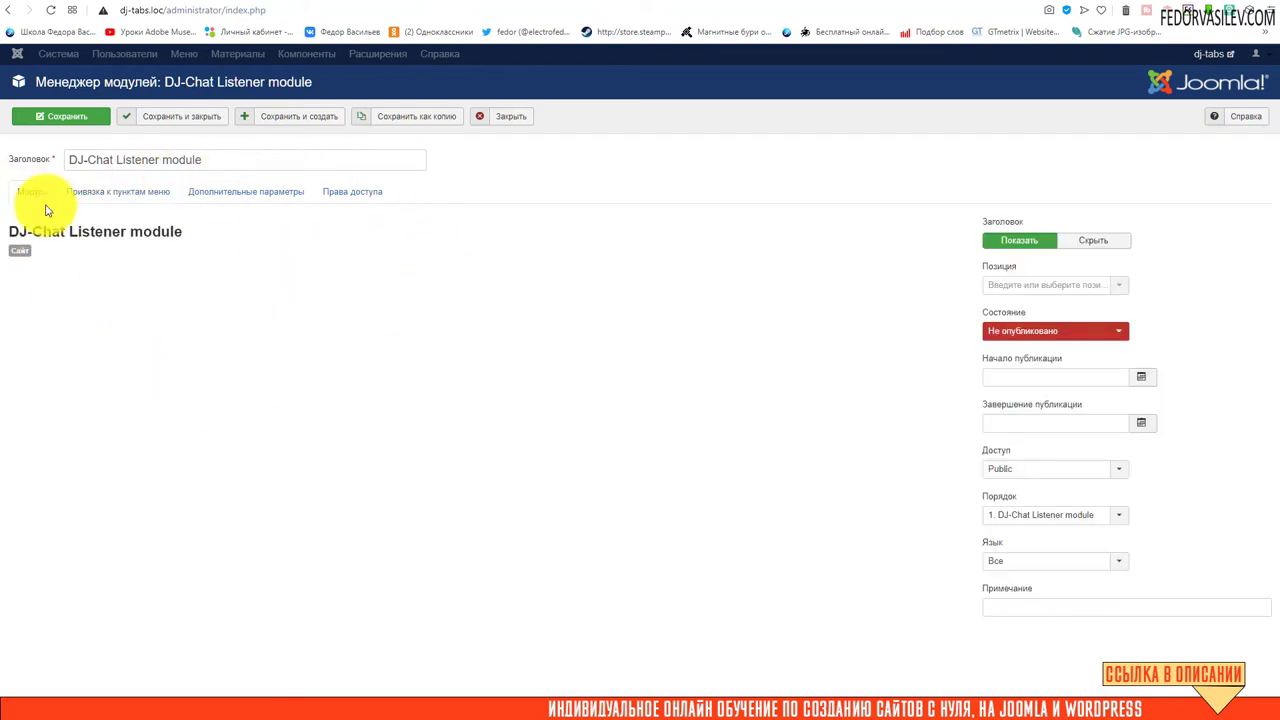
{"action": "left_click", "coordinate": [245, 191]}
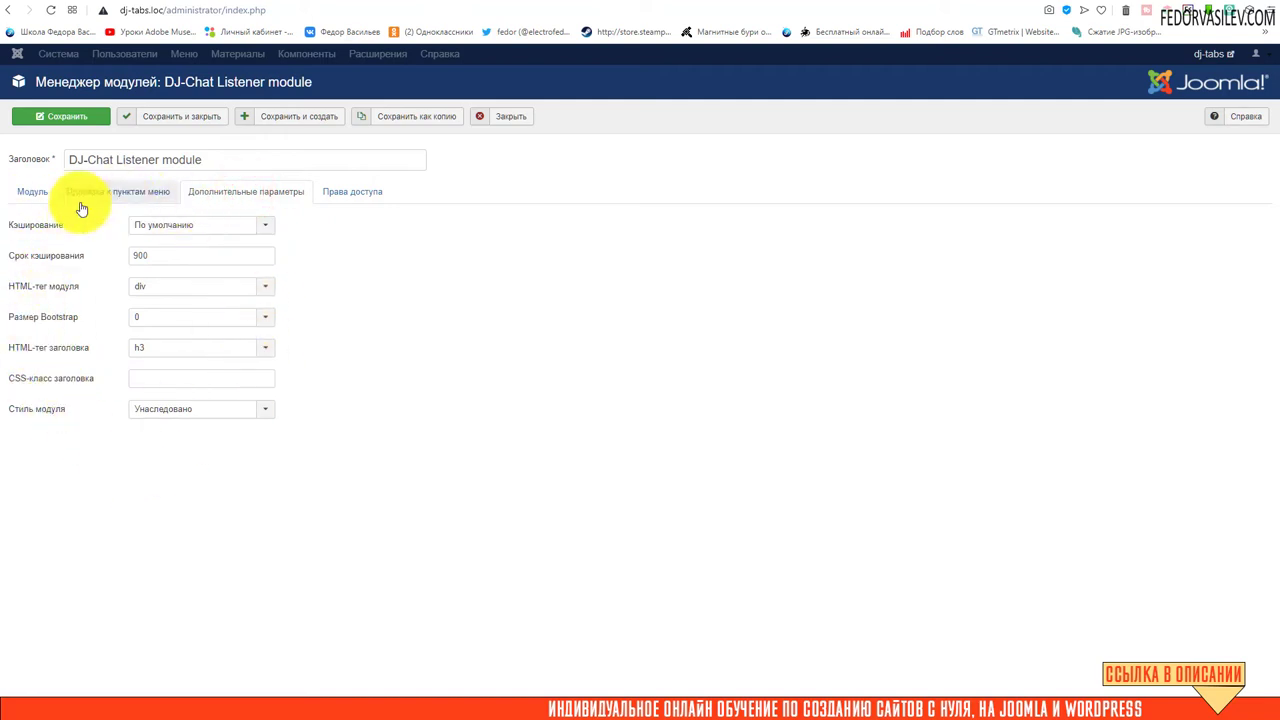
{"action": "left_click", "coordinate": [333, 190]}
{"action": "left_click", "coordinate": [28, 189]}
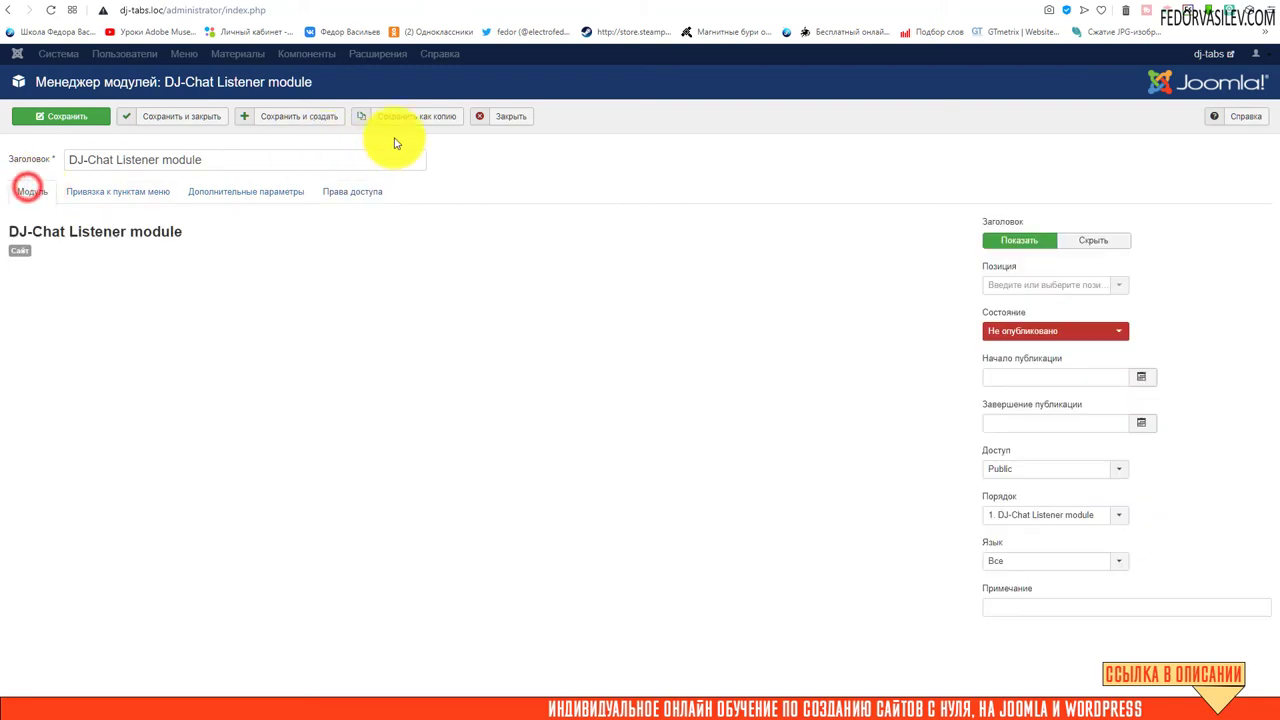
{"action": "left_click", "coordinate": [477, 117]}
- Enable the Action Log and System plugins of Regular Labs Advanced Module Manager
{"action": "left_click", "coordinate": [424, 53]}
{"action": "left_click", "coordinate": [440, 128]}
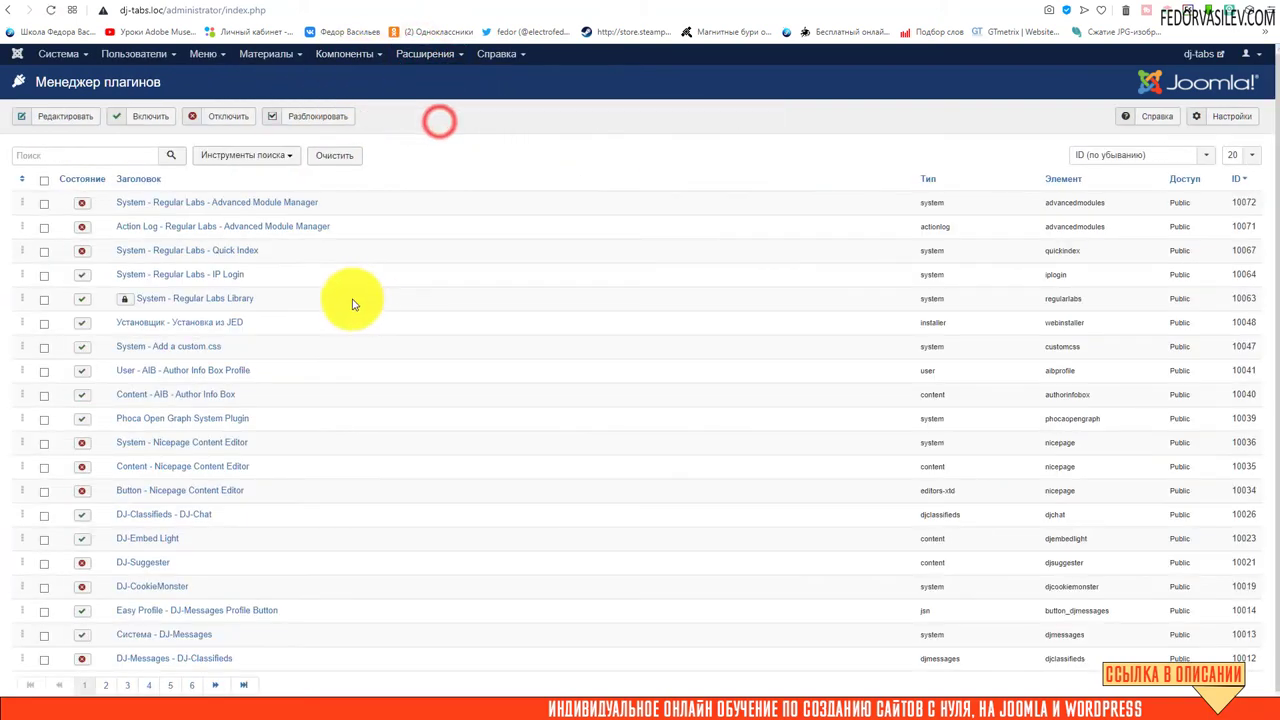
{"action": "left_click", "coordinate": [85, 232]}
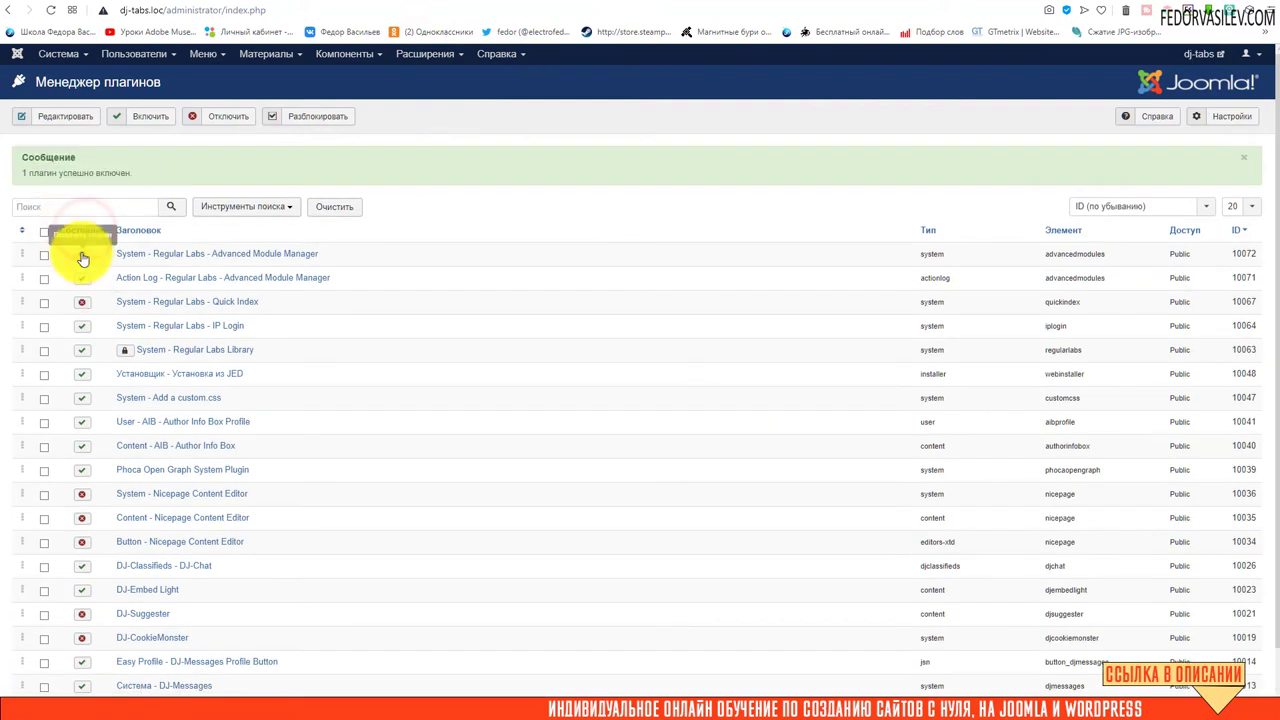
- Reopen the module list and view the Login Form block on the public site before returning to the administrator
{"action": "left_click", "coordinate": [427, 53]}
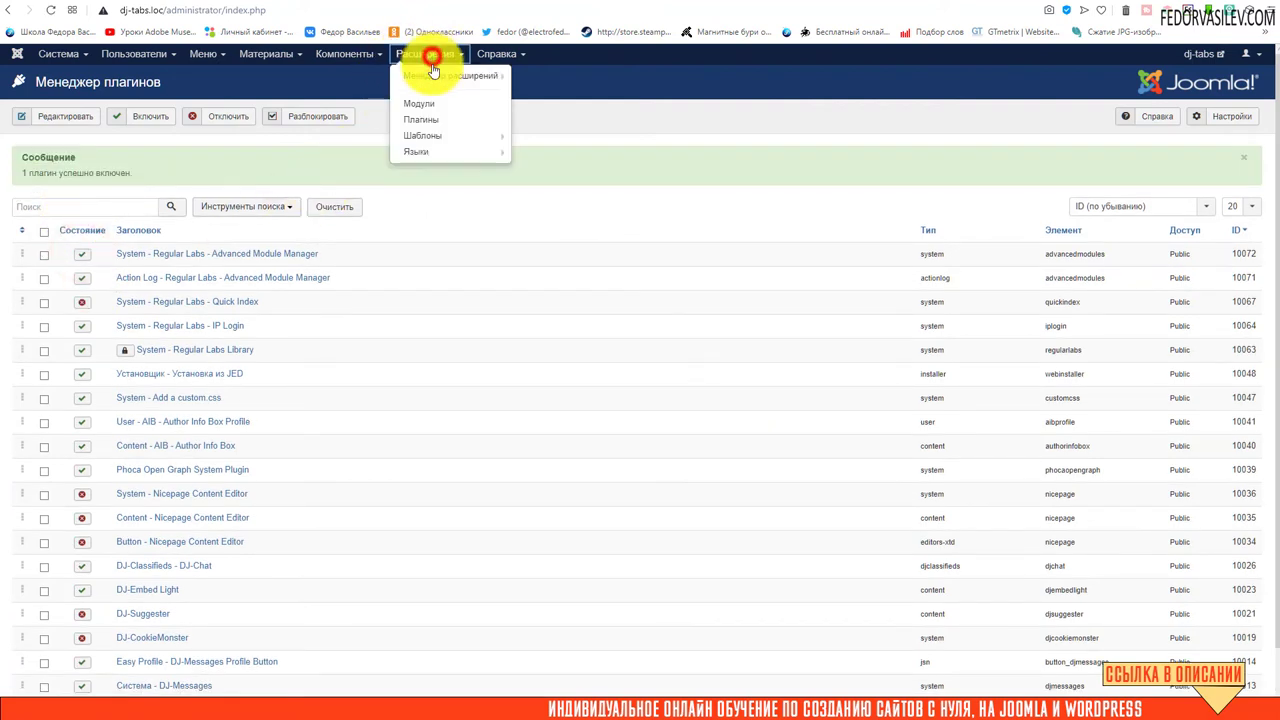
{"action": "left_click", "coordinate": [435, 100]}
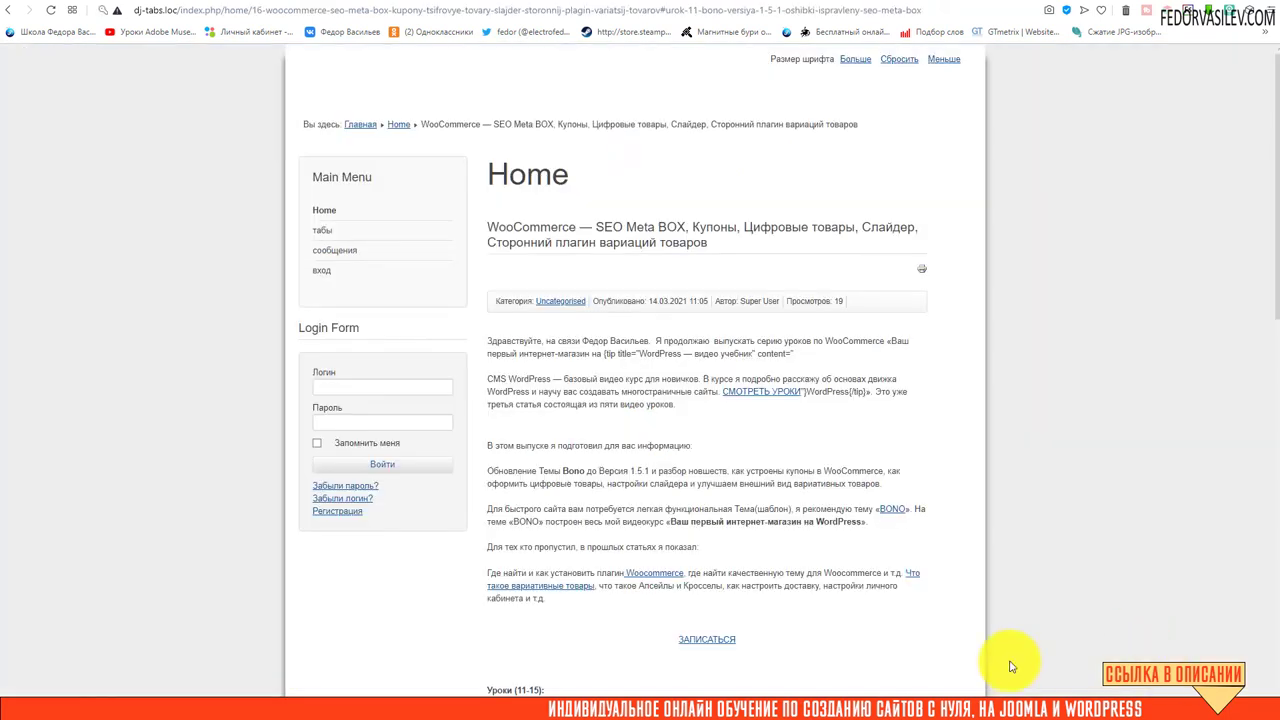
{"action": "left_click_drag", "start_coordinate": [357, 327], "coordinate": [191, 451]}
{"action": "left_click", "coordinate": [166, 451]}
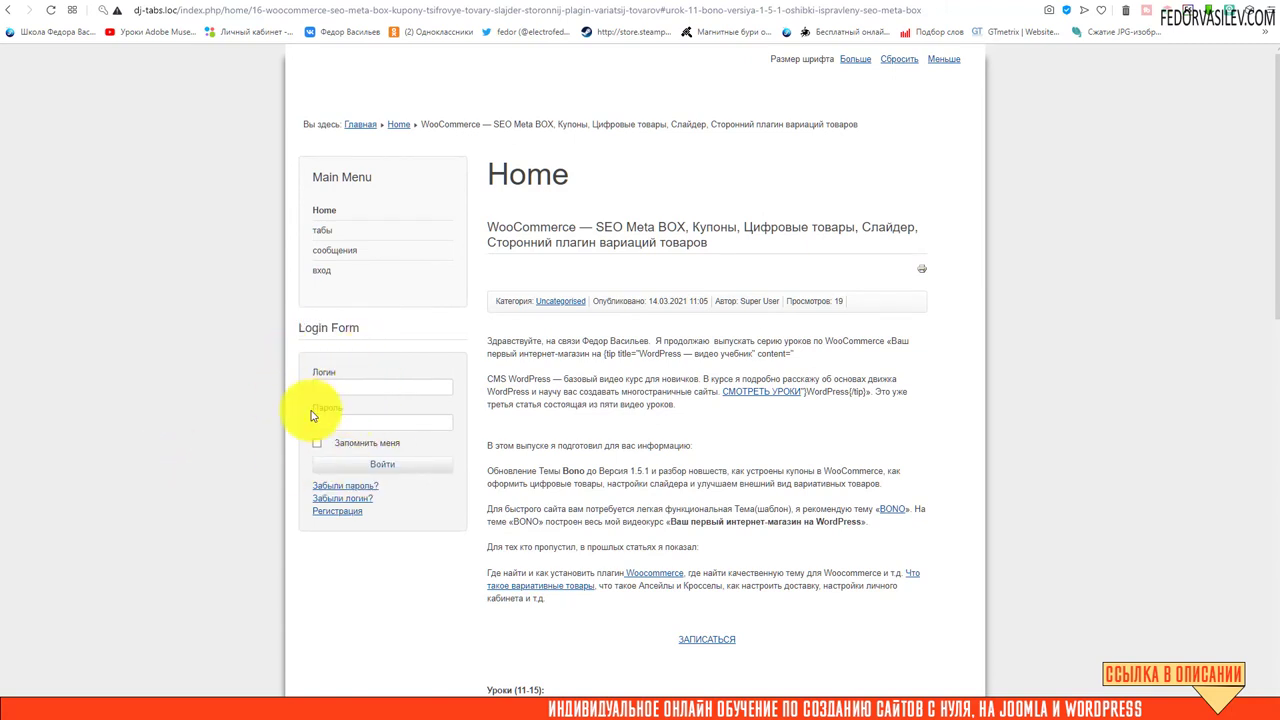
{"action": "left_click", "coordinate": [1030, 5]}
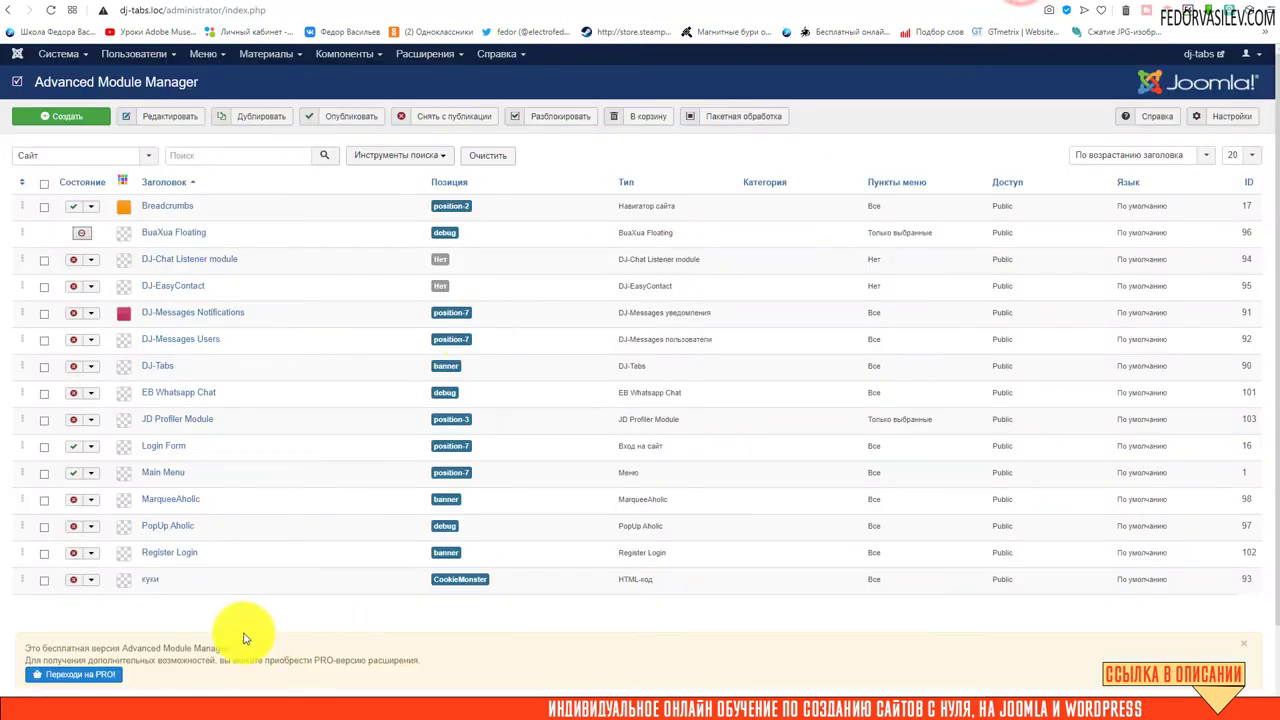
- Open the Login Form module and set its colour (Цвет) to crimson-pink
{"action": "left_click", "coordinate": [160, 446]}
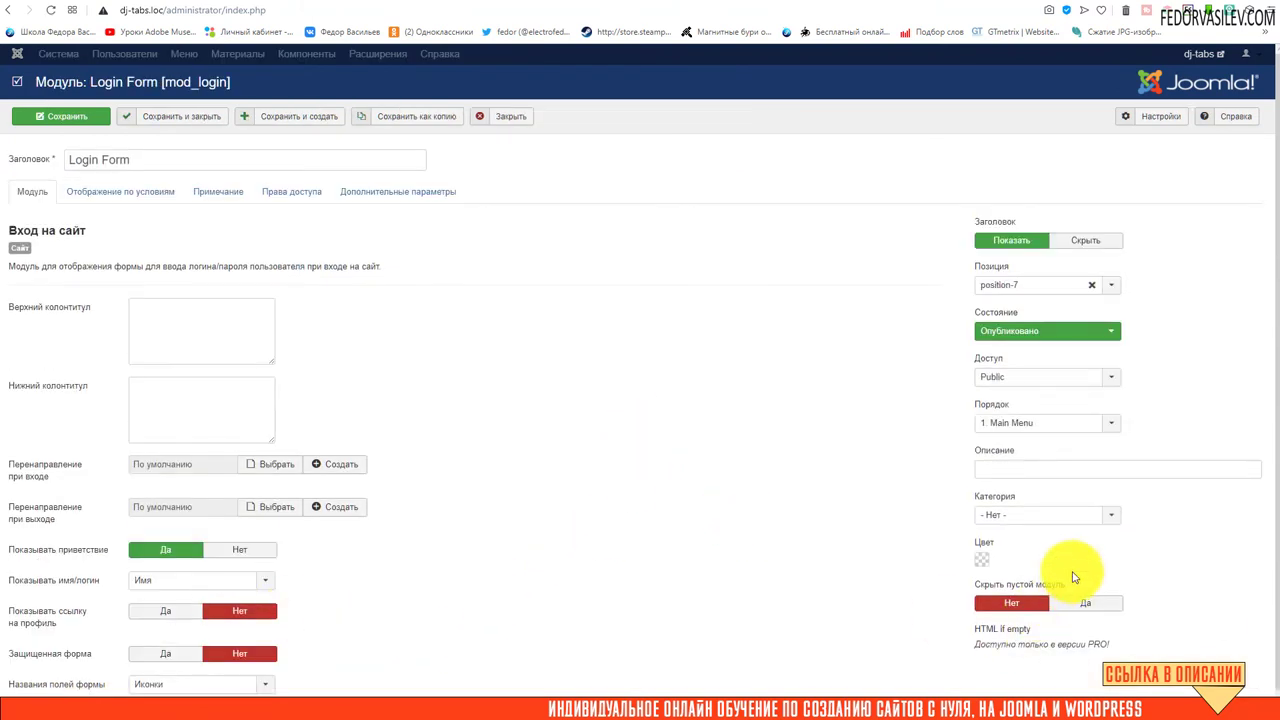
{"action": "left_click", "coordinate": [981, 559]}
{"action": "left_click", "coordinate": [1036, 559]}
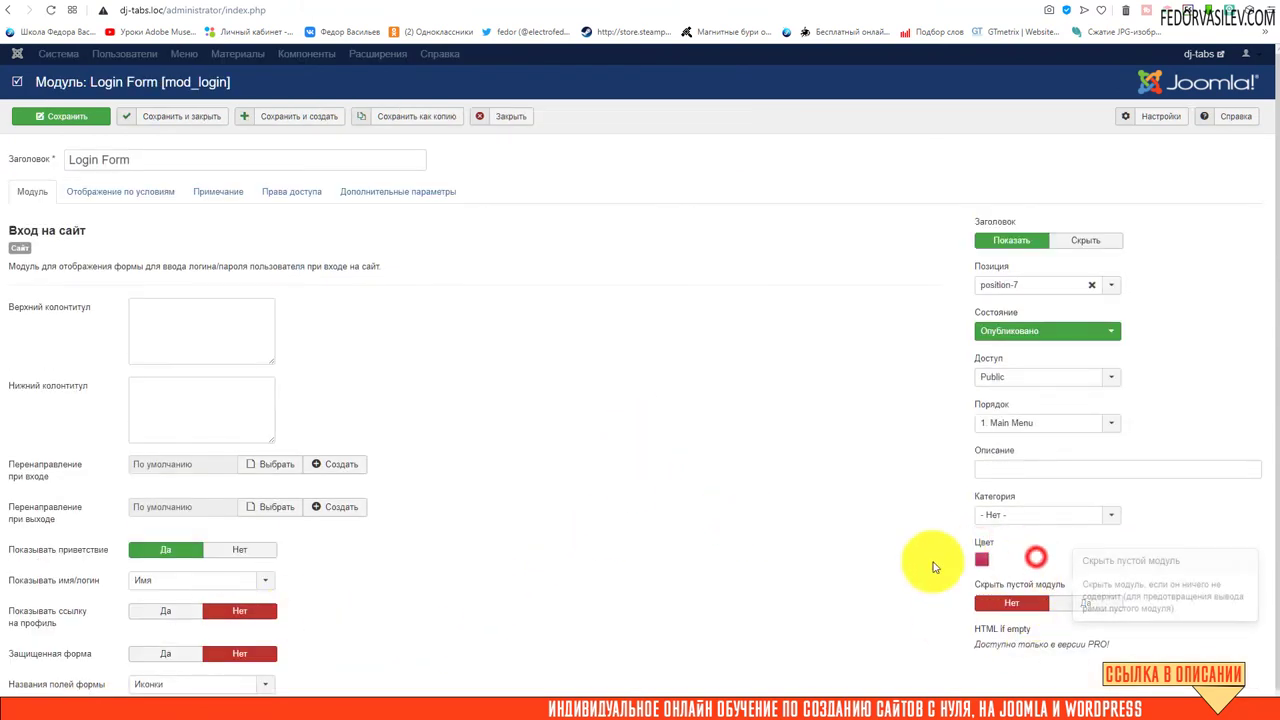
- Look over the Login Form module's general settings and open its conditional display options (Отображение по условиям)
{"action": "scroll", "coordinate": [720, 520], "scroll_direction": "down", "scroll_amount": 1}
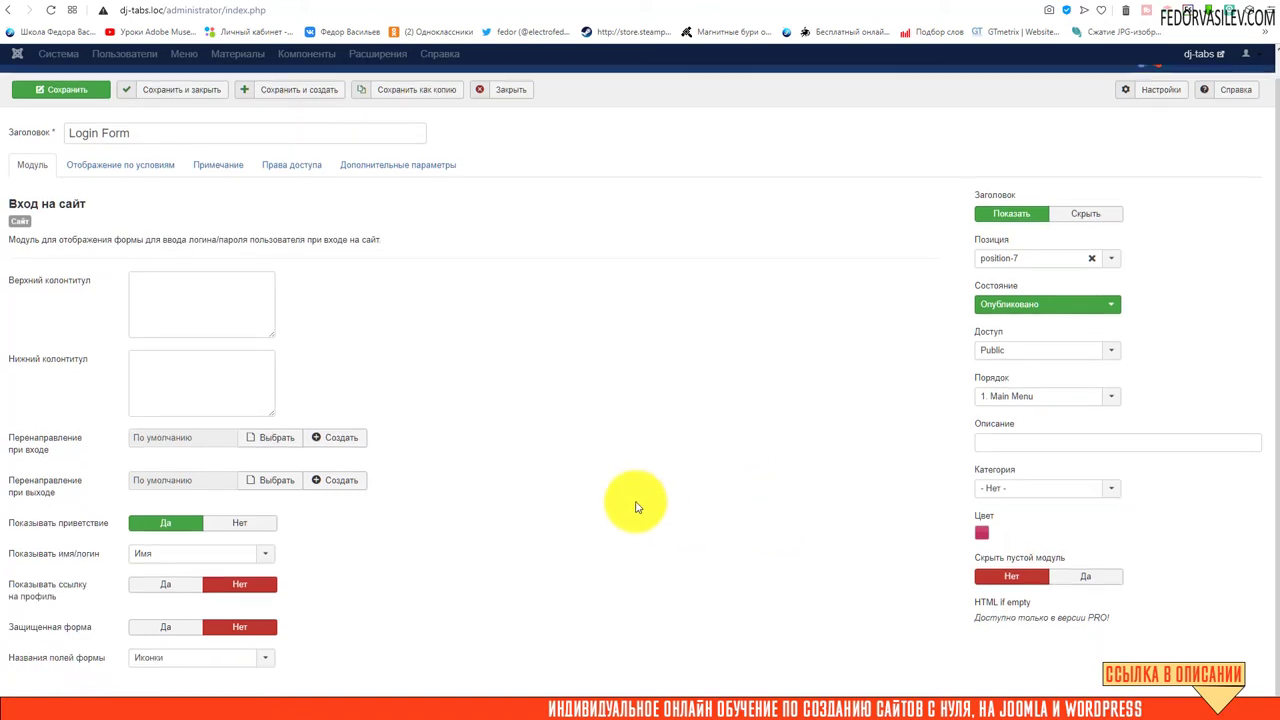
{"action": "scroll", "coordinate": [267, 473], "scroll_direction": "up", "scroll_amount": 1}
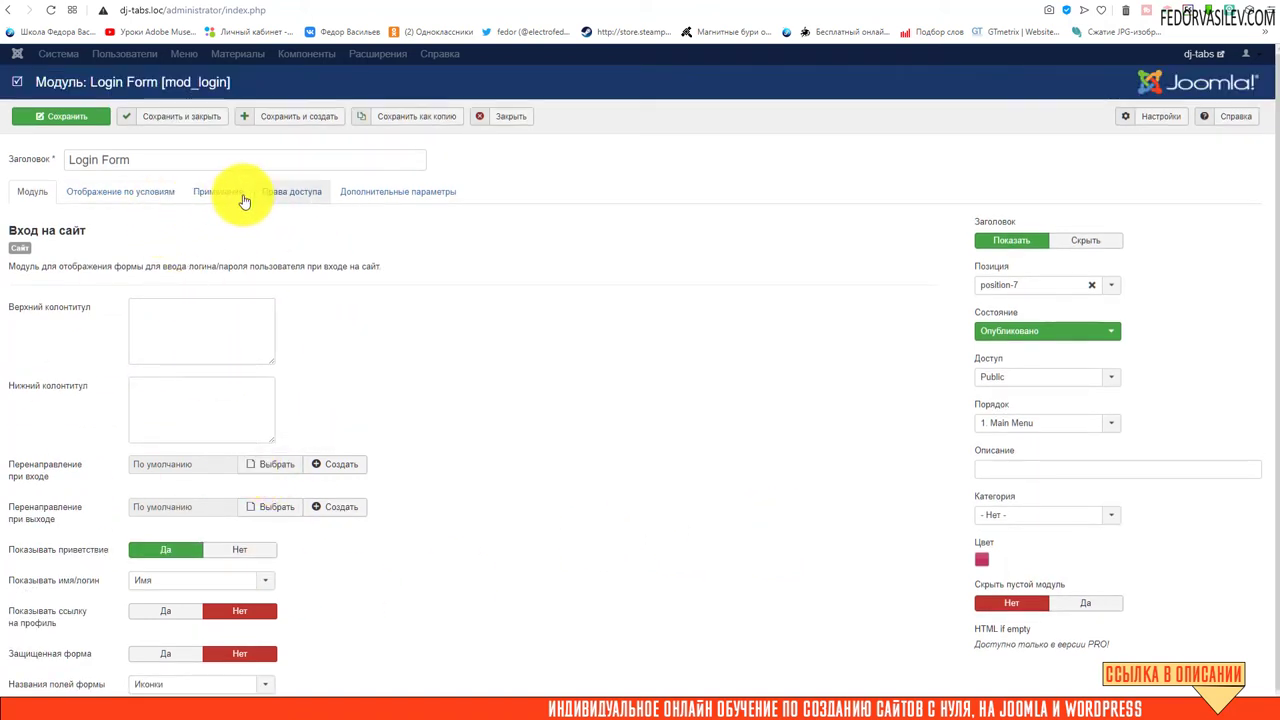
{"action": "left_click", "coordinate": [181, 199]}
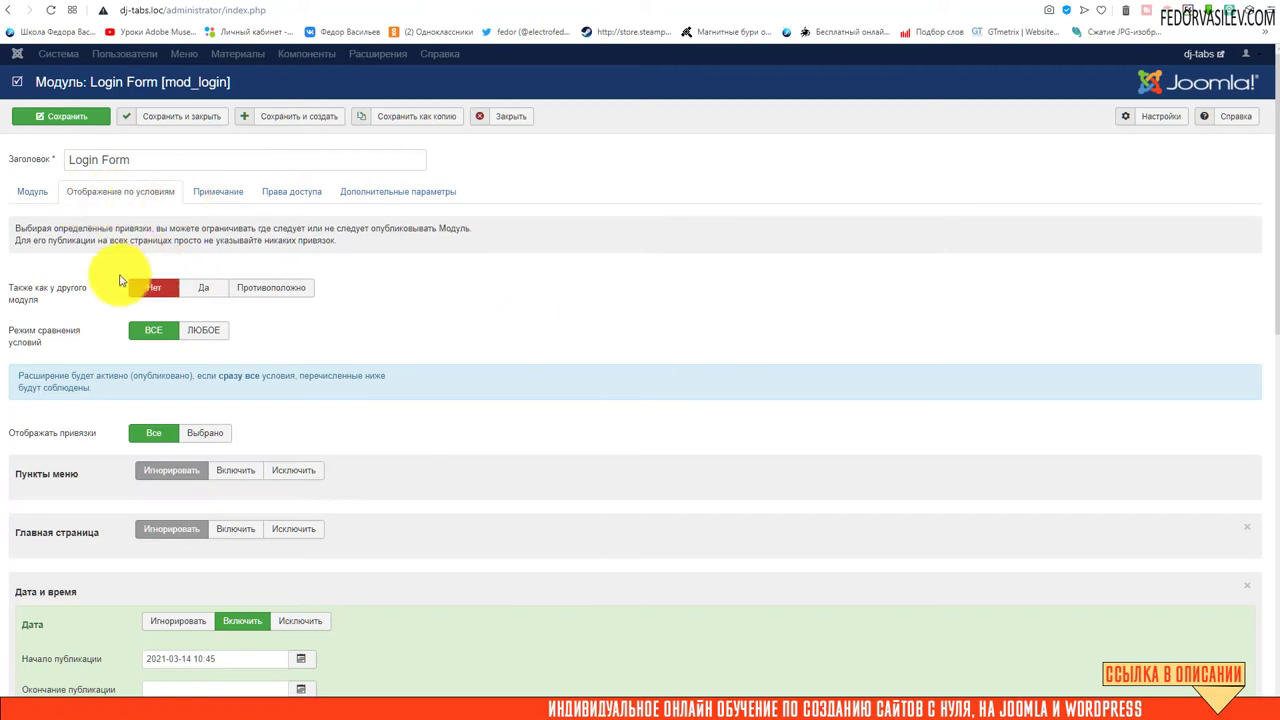
- Look through the Login Form module's display conditions, from menu items and date down to operating systems and browsers
{"action": "scroll", "coordinate": [114, 277], "scroll_direction": "down", "scroll_amount": 5}
{"action": "scroll", "coordinate": [178, 432], "scroll_direction": "up", "scroll_amount": 1}
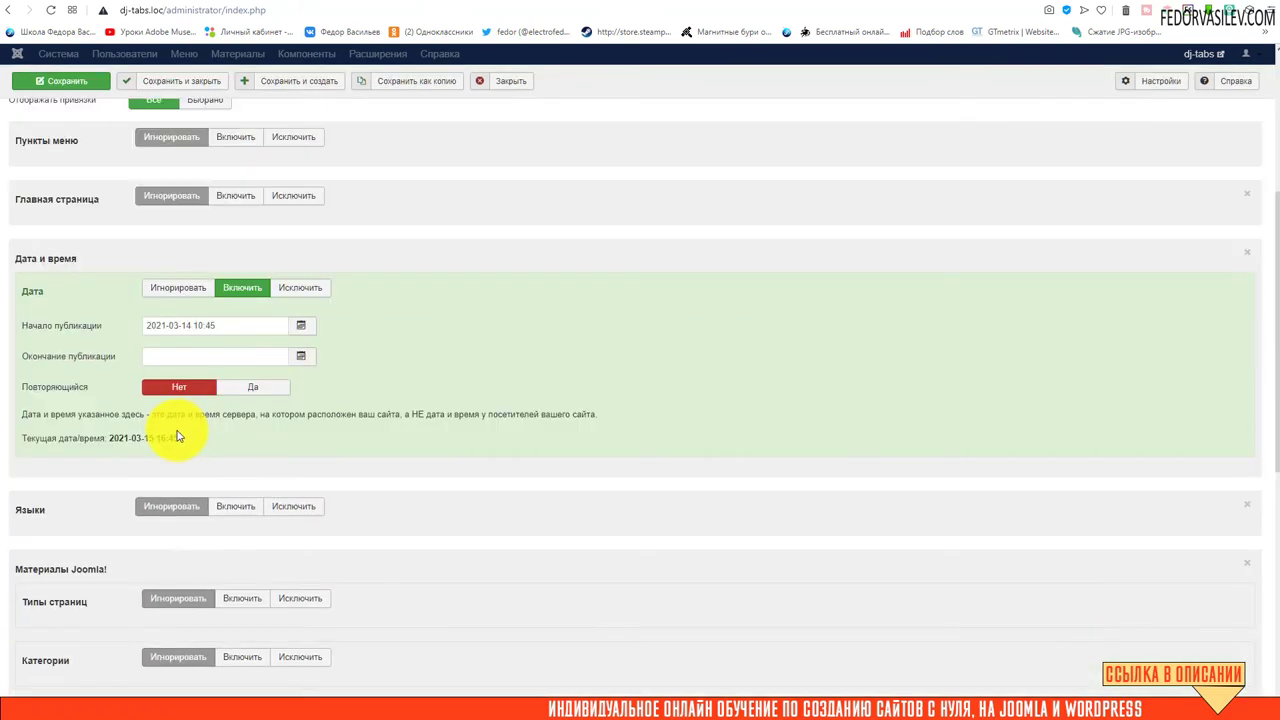
{"action": "scroll", "coordinate": [300, 298], "scroll_direction": "down", "scroll_amount": 3}
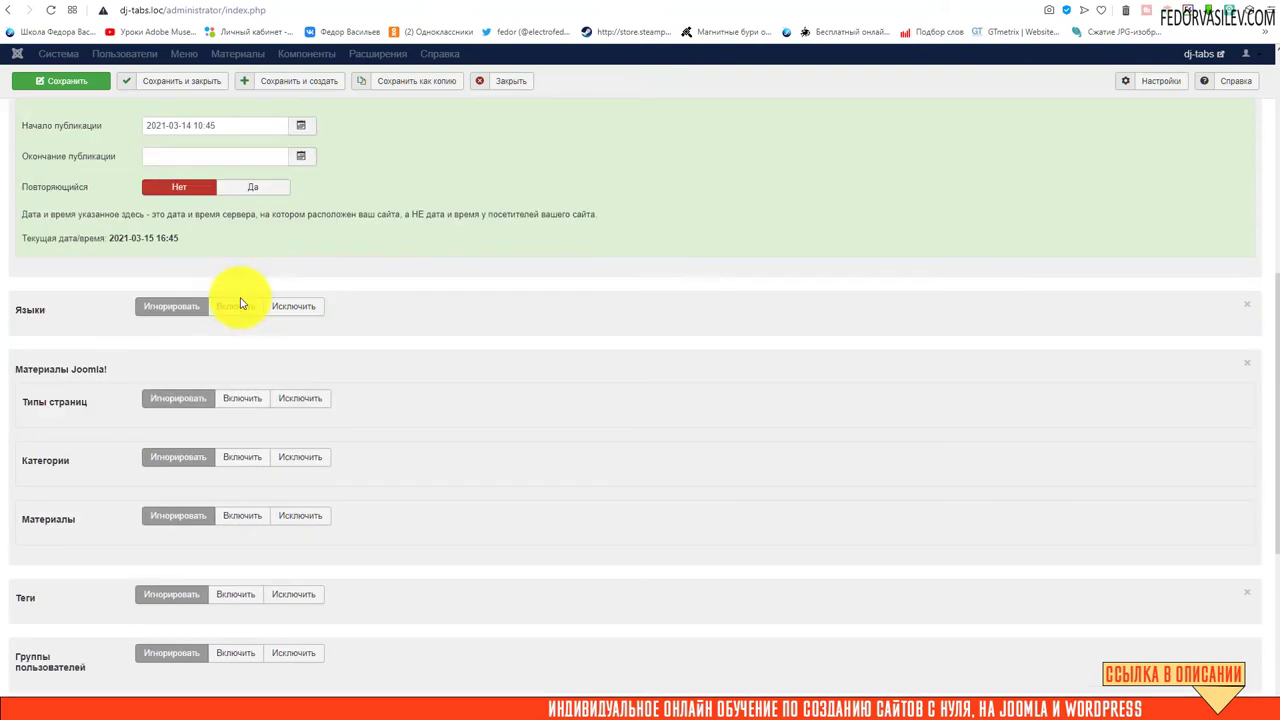
{"action": "scroll", "coordinate": [78, 300], "scroll_direction": "down", "scroll_amount": 2}
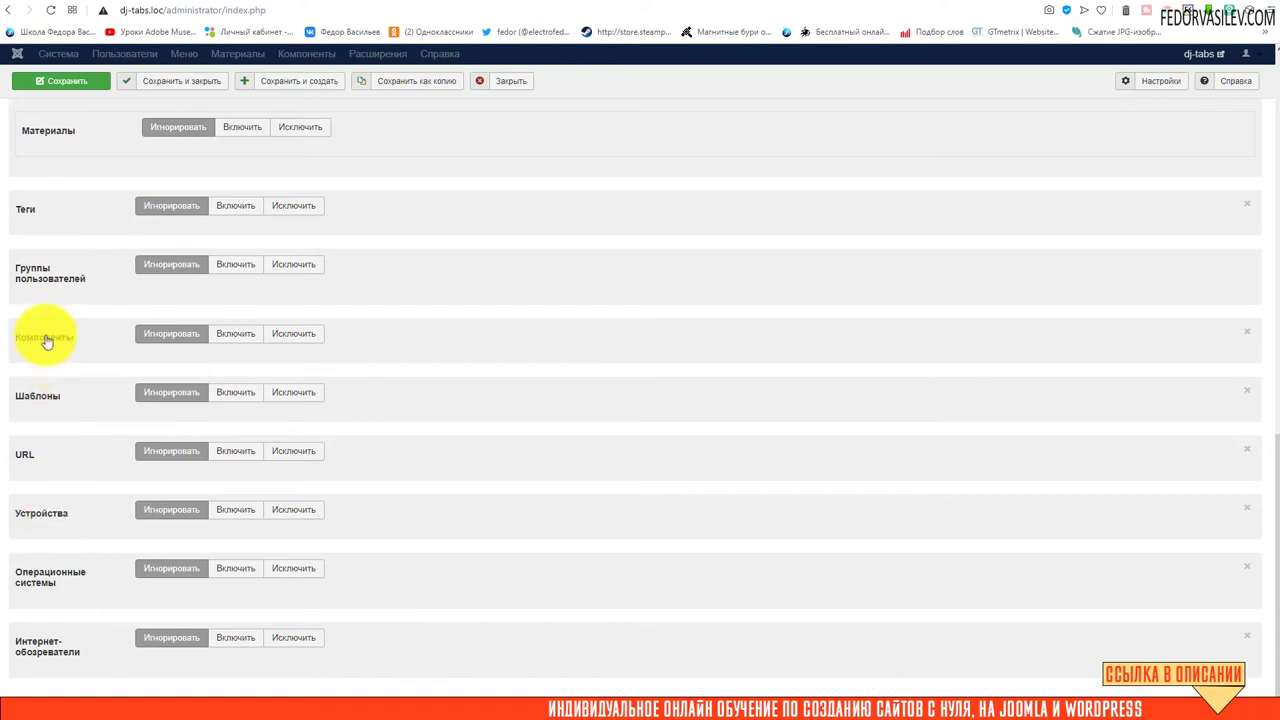
{"action": "scroll", "coordinate": [94, 514], "scroll_direction": "up", "scroll_amount": 8}
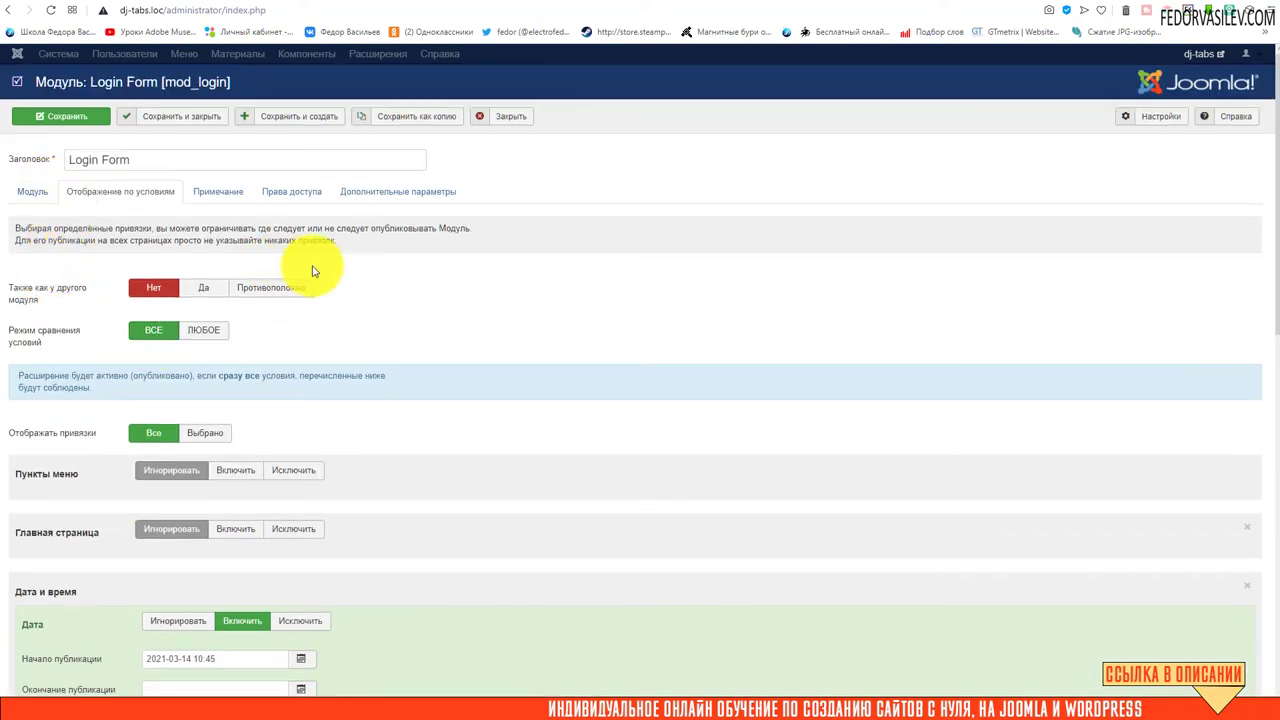
{"action": "scroll", "coordinate": [440, 281], "scroll_direction": "down", "scroll_amount": 5}
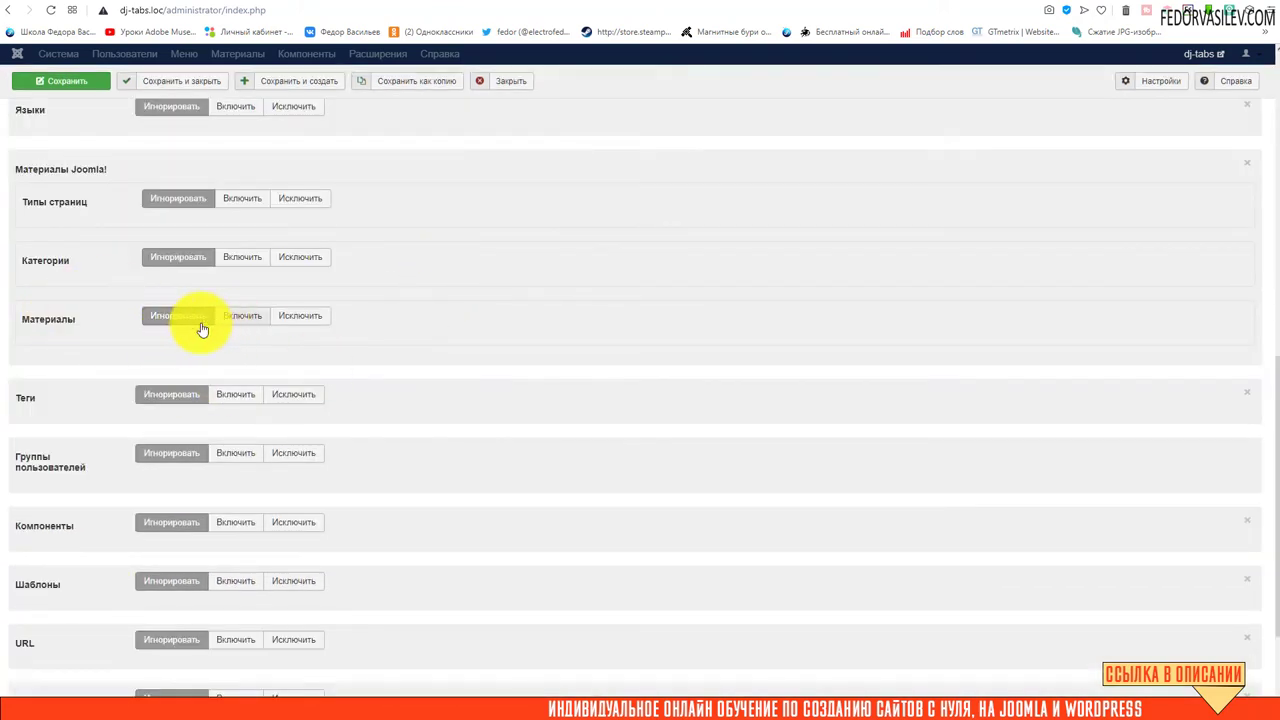
{"action": "scroll", "coordinate": [228, 447], "scroll_direction": "up", "scroll_amount": 3}
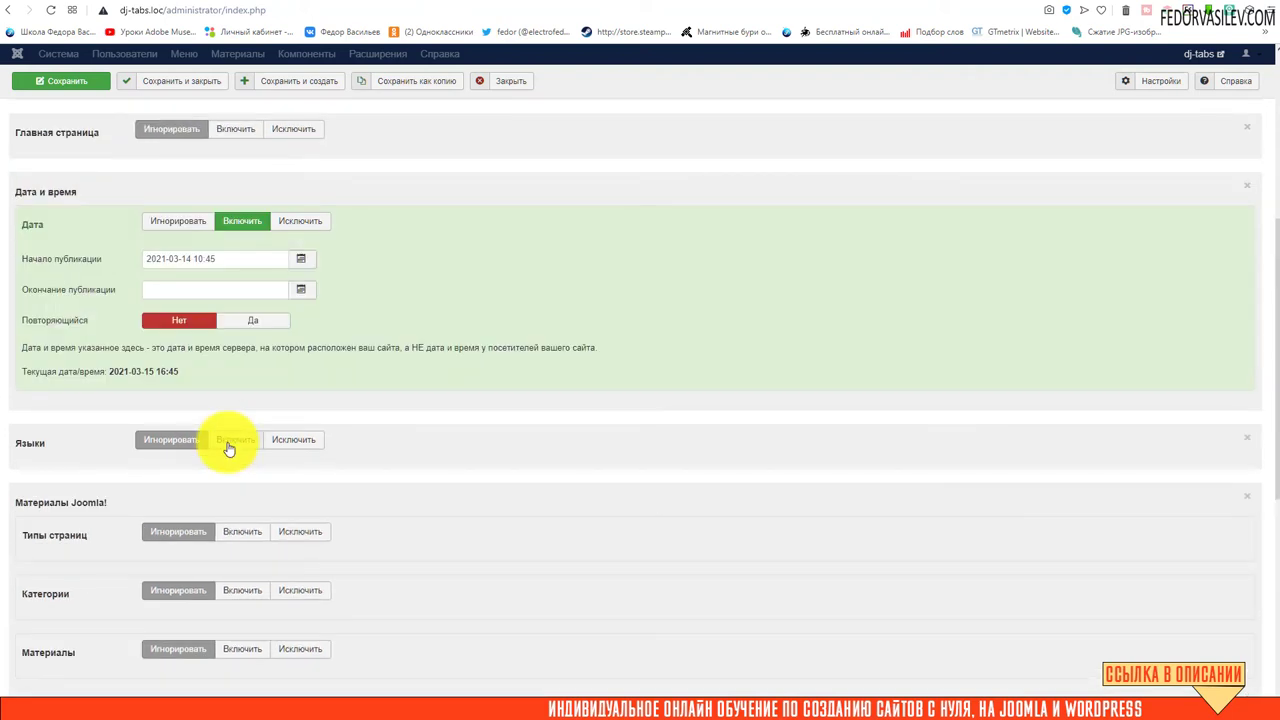
- Set the Устройства condition to Исключить and choose Мобильный and Планшет as the excluded devices
{"action": "scroll", "coordinate": [395, 405], "scroll_direction": "down", "scroll_amount": 5}
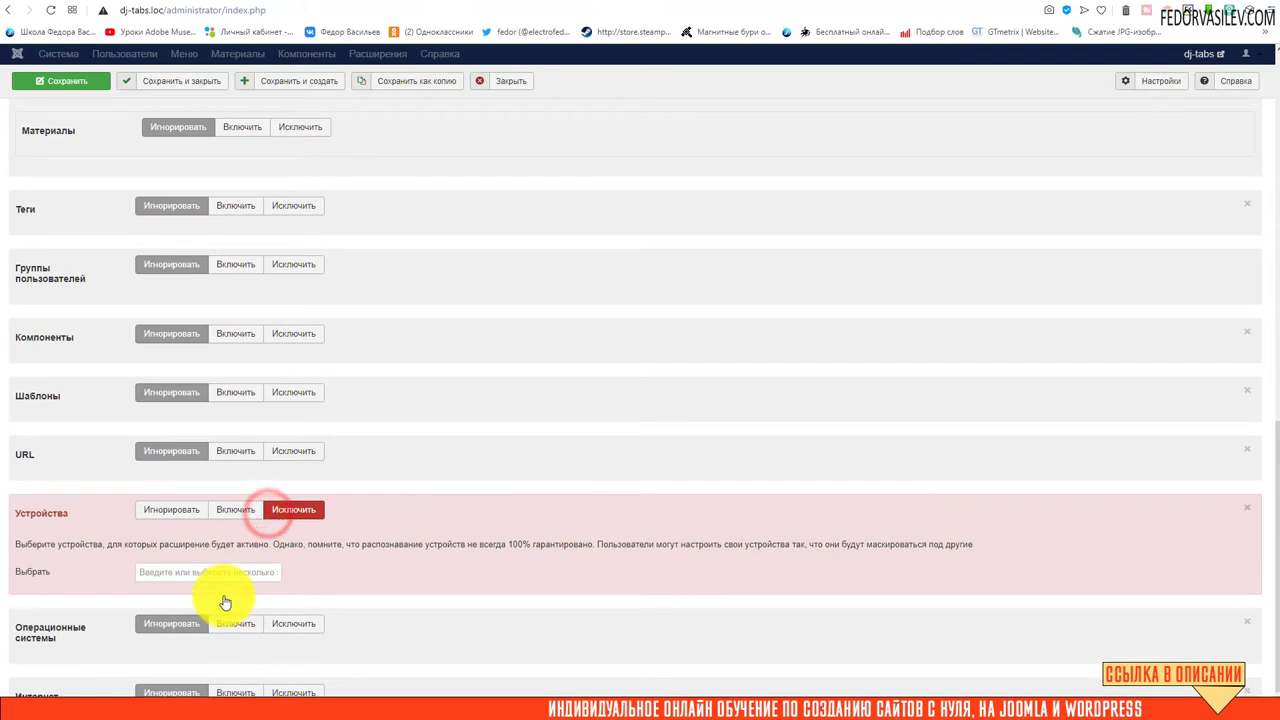
{"action": "scroll", "coordinate": [610, 481], "scroll_direction": "down", "scroll_amount": 1}
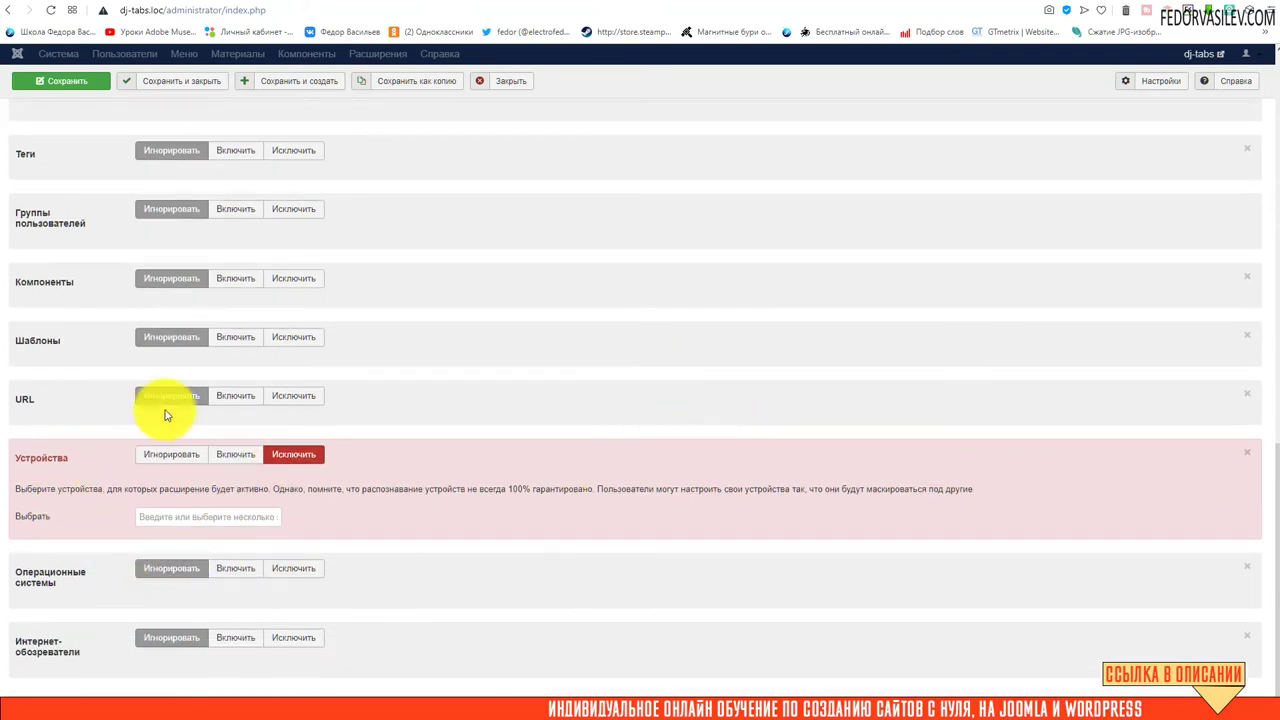
{"action": "left_click", "coordinate": [198, 518]}
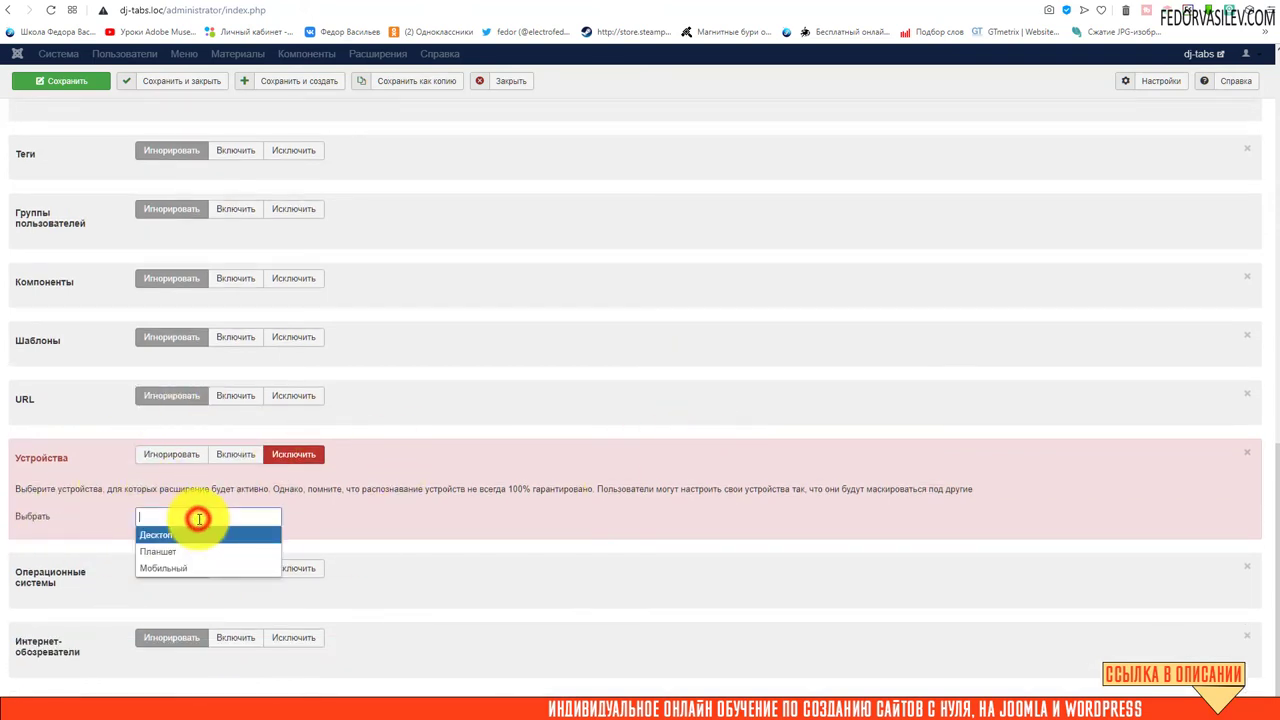
{"action": "left_click", "coordinate": [183, 567]}
{"action": "left_click", "coordinate": [178, 535]}
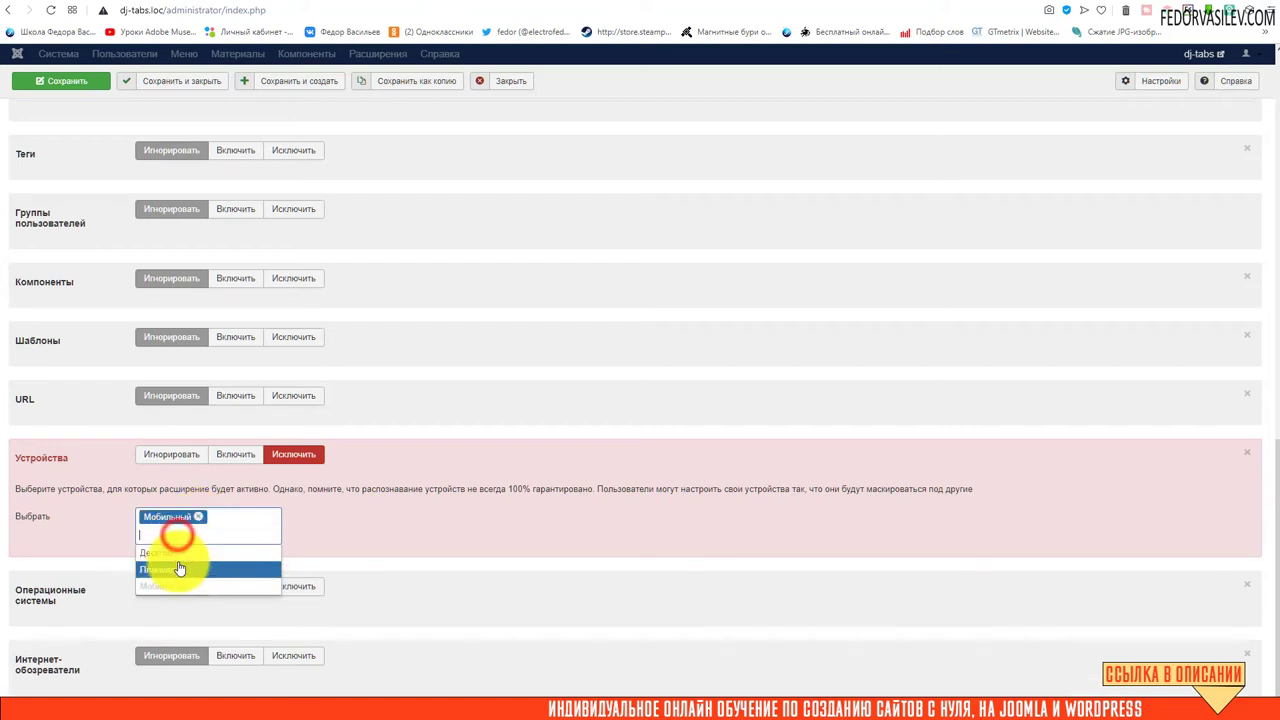
{"action": "left_click", "coordinate": [178, 568]}
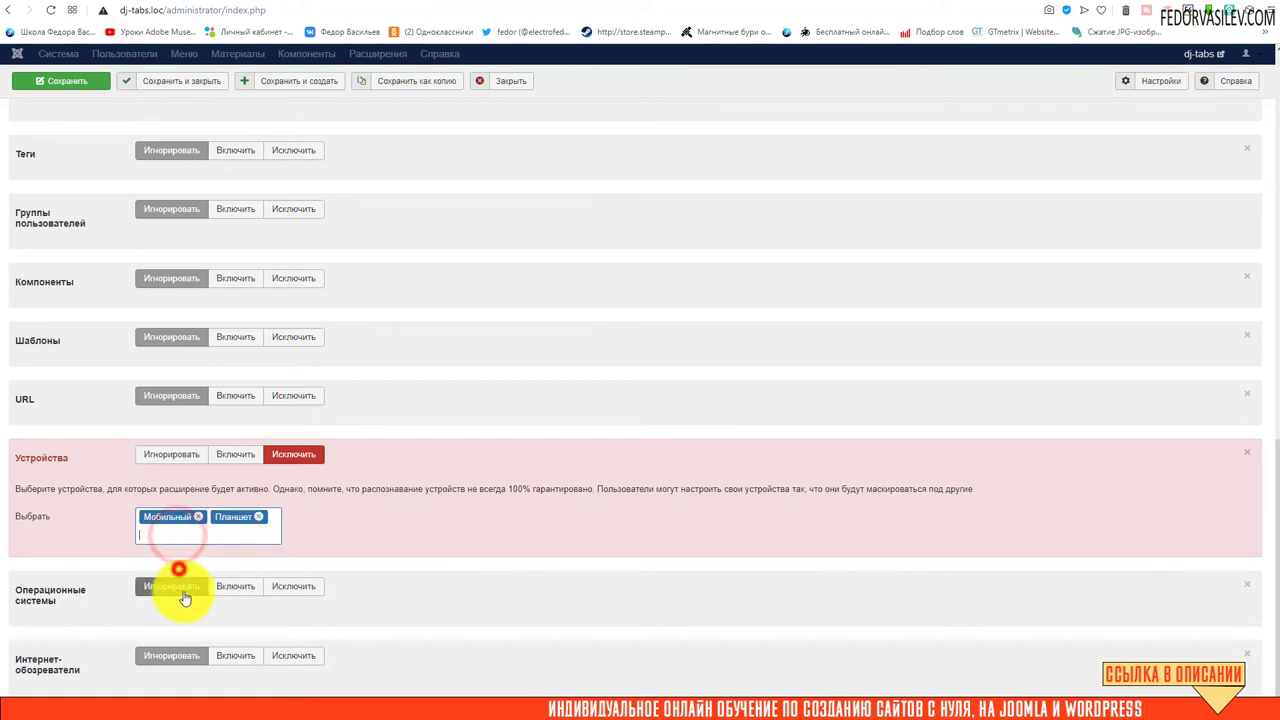
{"action": "left_click", "coordinate": [201, 530]}
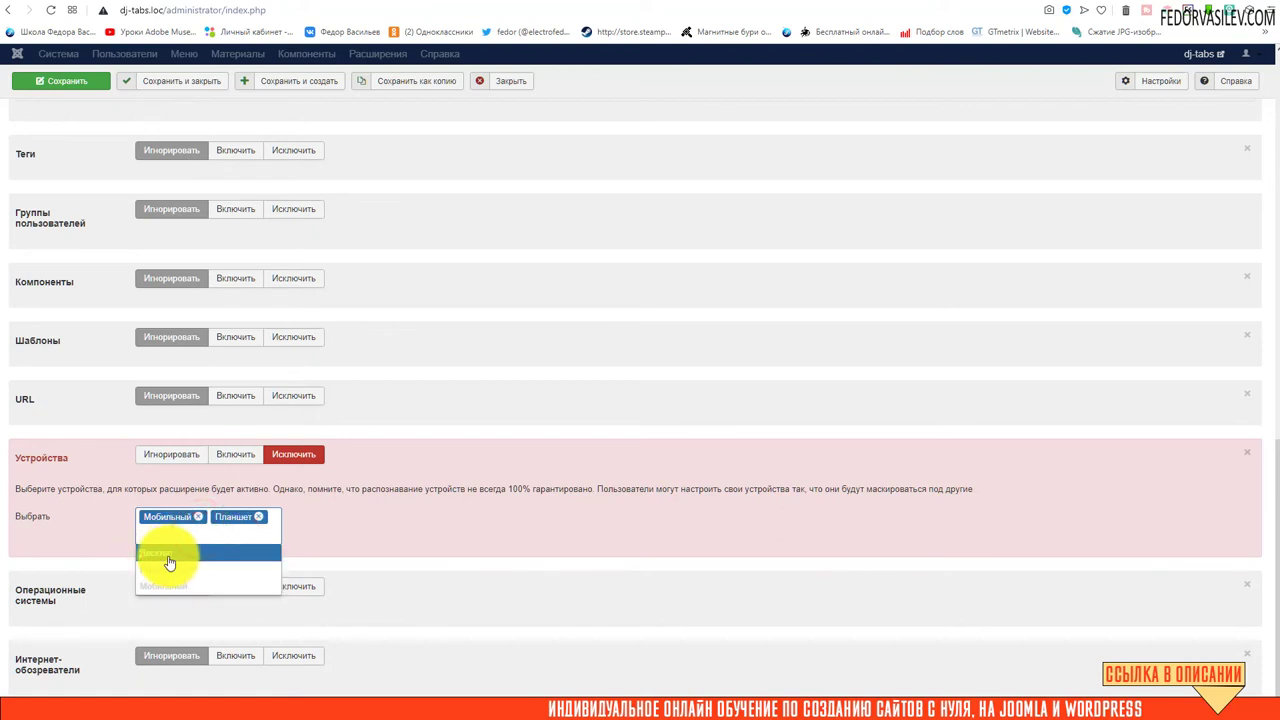
{"action": "left_click", "coordinate": [402, 540]}
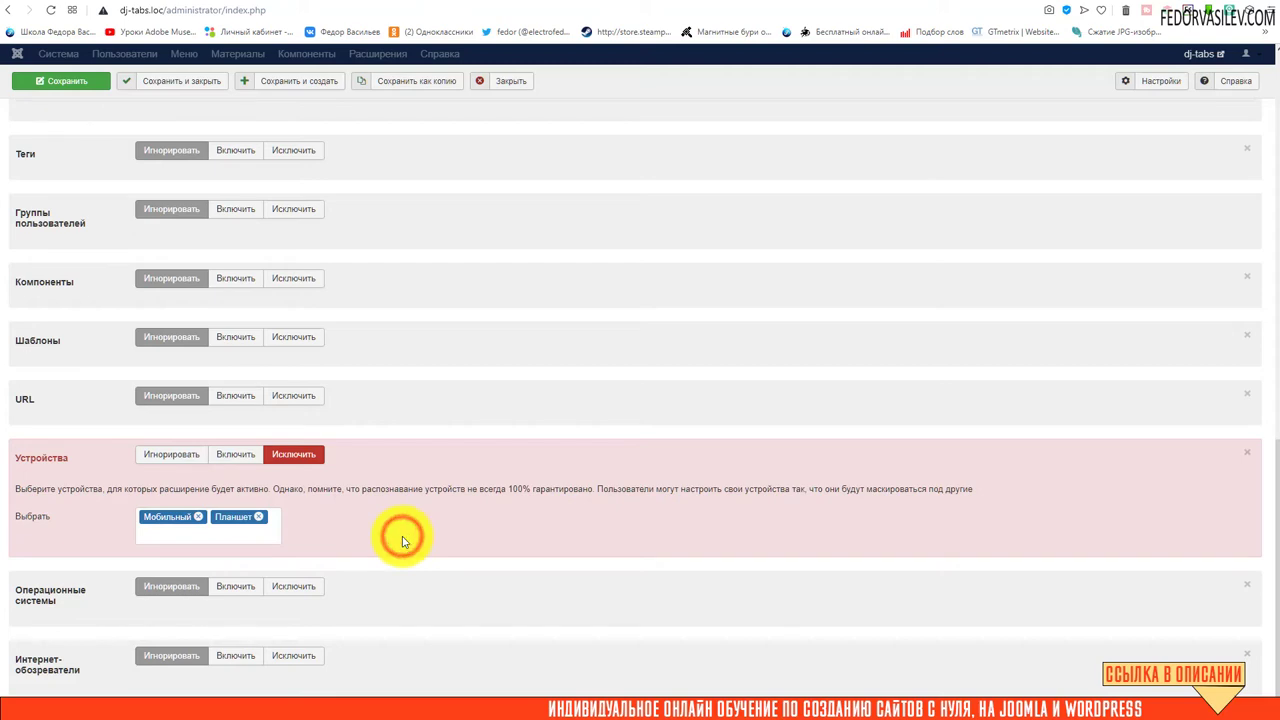
- View the Main Menu and Login Form blocks on the public site and return to the module's display conditions
{"action": "scroll", "coordinate": [400, 535], "scroll_direction": "up", "scroll_amount": 15}
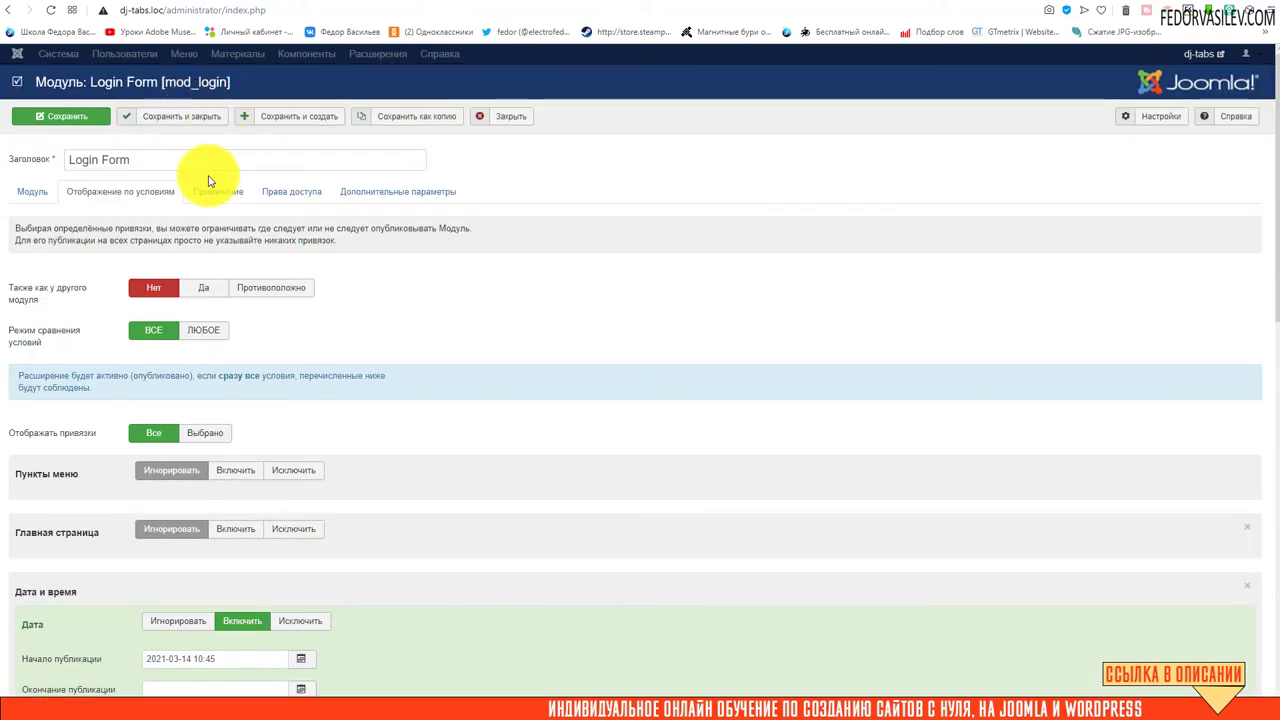
{"action": "left_click", "coordinate": [1080, 3]}
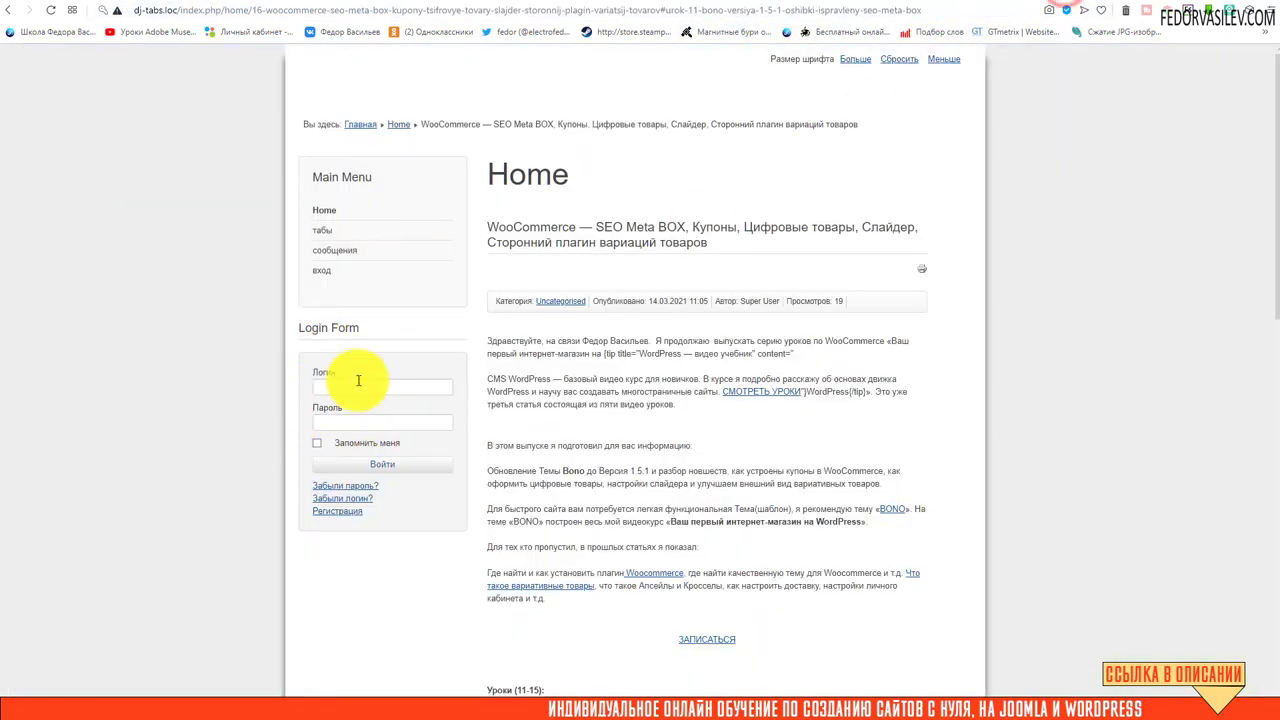
{"action": "left_click_drag", "start_coordinate": [372, 176], "coordinate": [316, 177]}
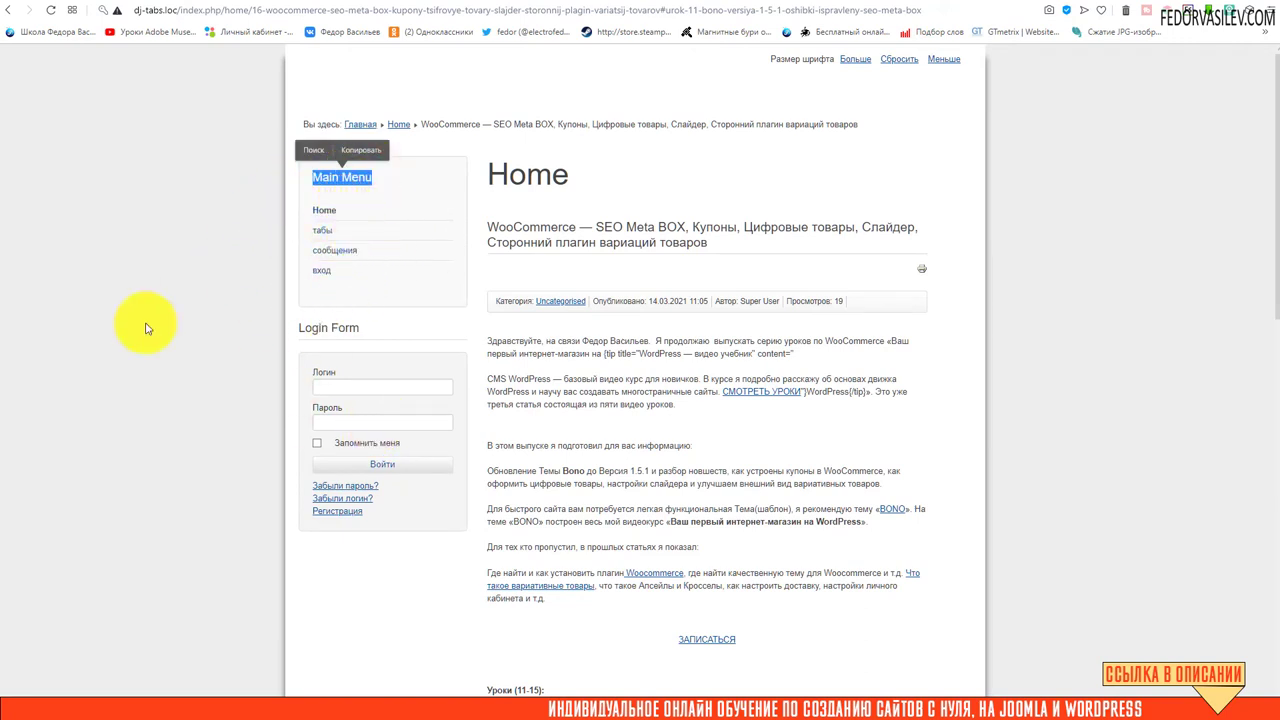
{"action": "left_click", "coordinate": [1030, 4]}
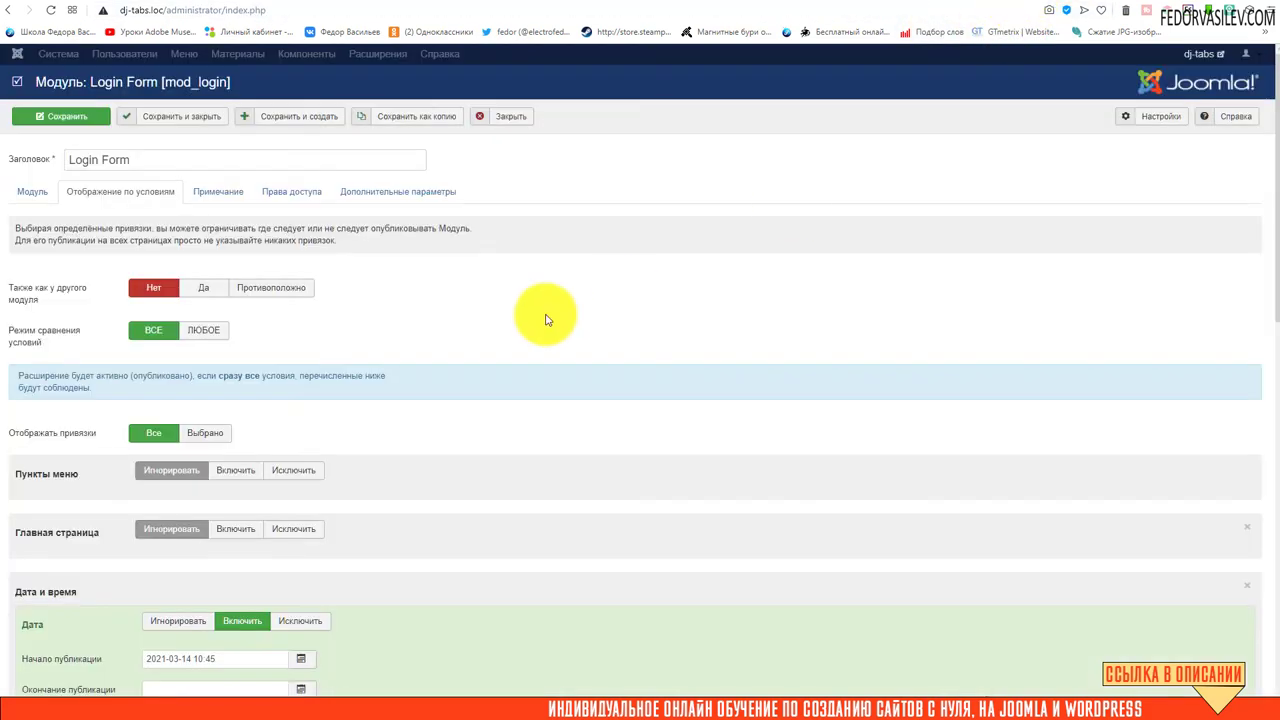
- Try the Включить and Исключить modes of the Типы страниц condition under Материалы Joomla! and return it to Игнорировать
{"action": "scroll", "coordinate": [520, 351], "scroll_direction": "down", "scroll_amount": 4}
{"action": "scroll", "coordinate": [404, 447], "scroll_direction": "down", "scroll_amount": 3}
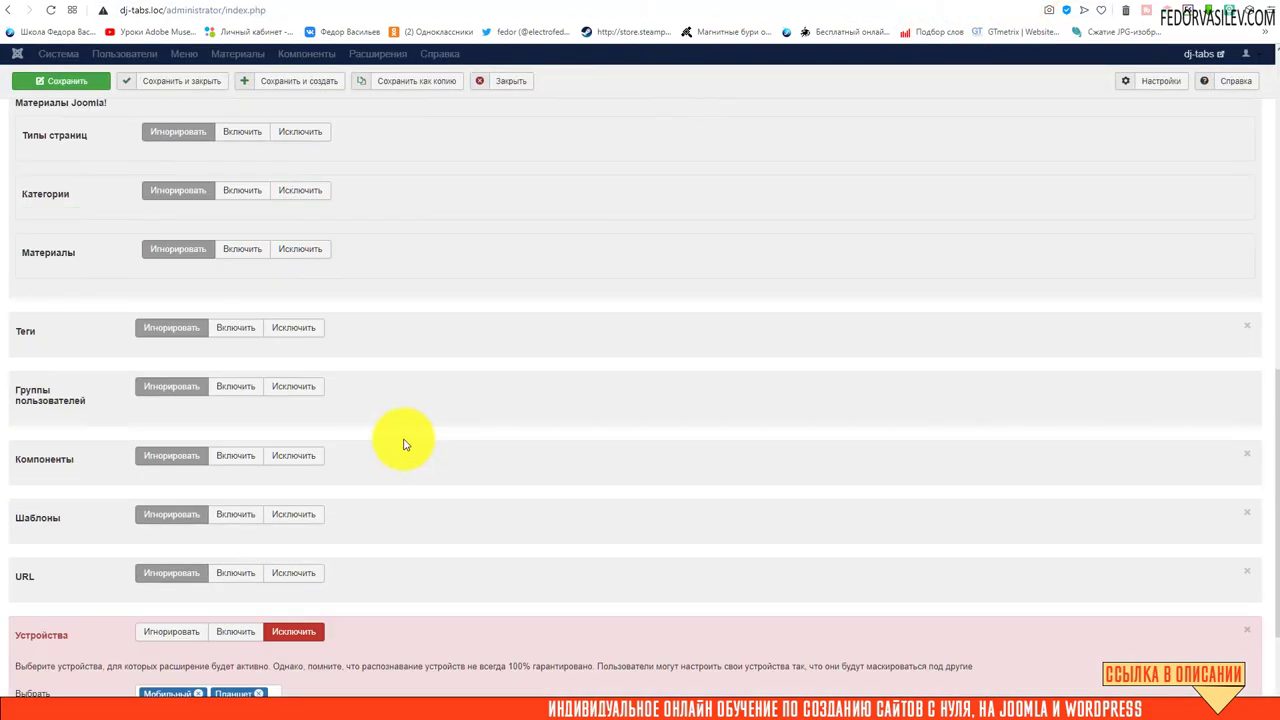
{"action": "scroll", "coordinate": [250, 540], "scroll_direction": "up", "scroll_amount": 2}
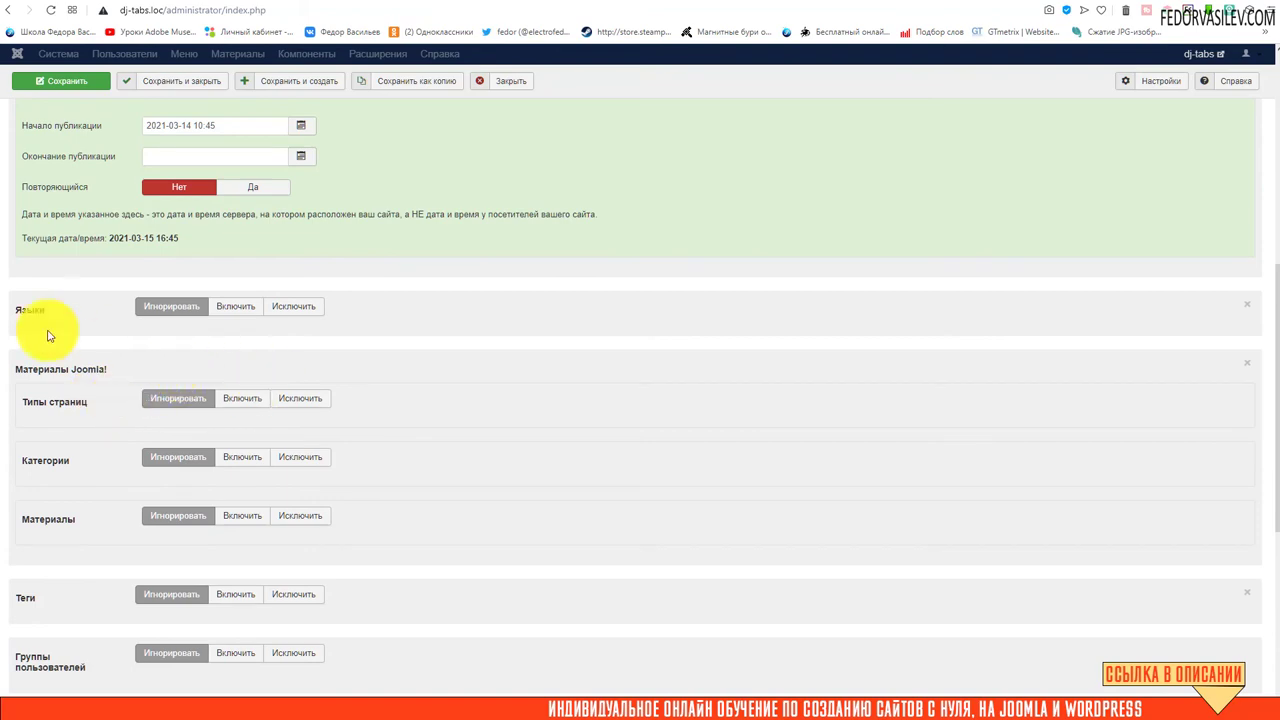
{"action": "scroll", "coordinate": [223, 423], "scroll_direction": "up", "scroll_amount": 4}
{"action": "scroll", "coordinate": [194, 249], "scroll_direction": "down", "scroll_amount": 4}
{"action": "scroll", "coordinate": [201, 255], "scroll_direction": "down", "scroll_amount": 1}
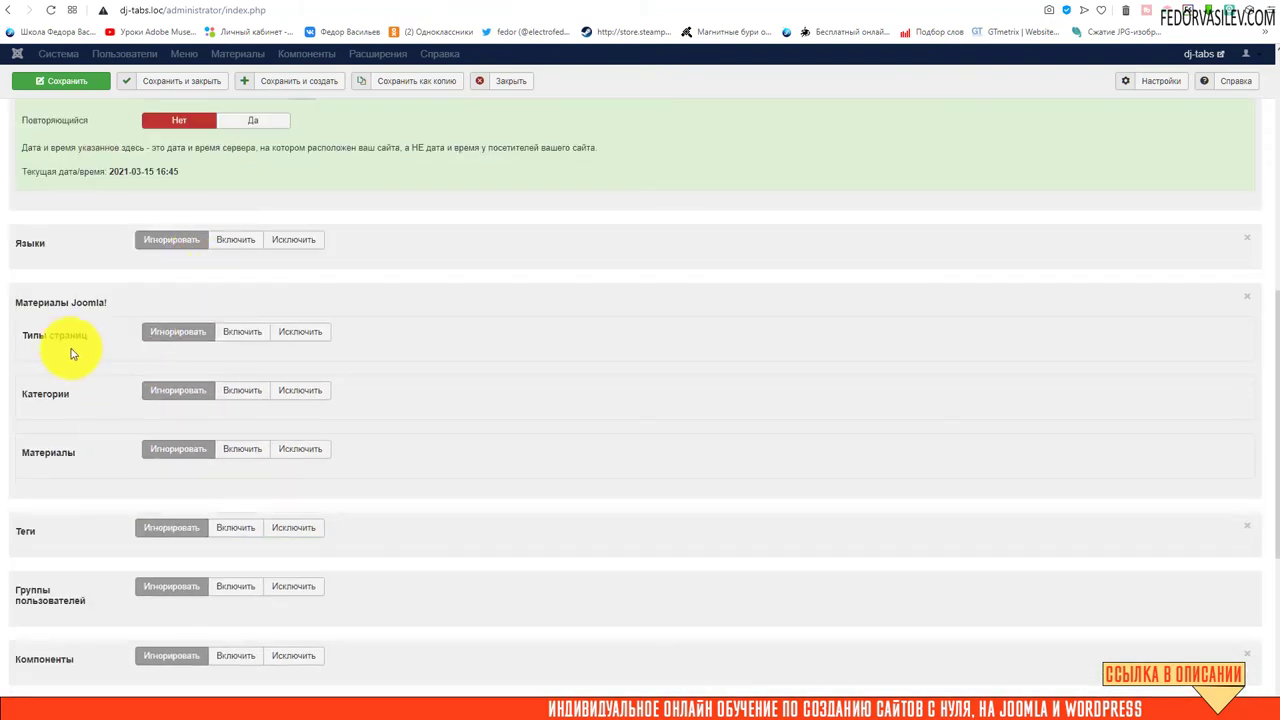
{"action": "left_click", "coordinate": [250, 338]}
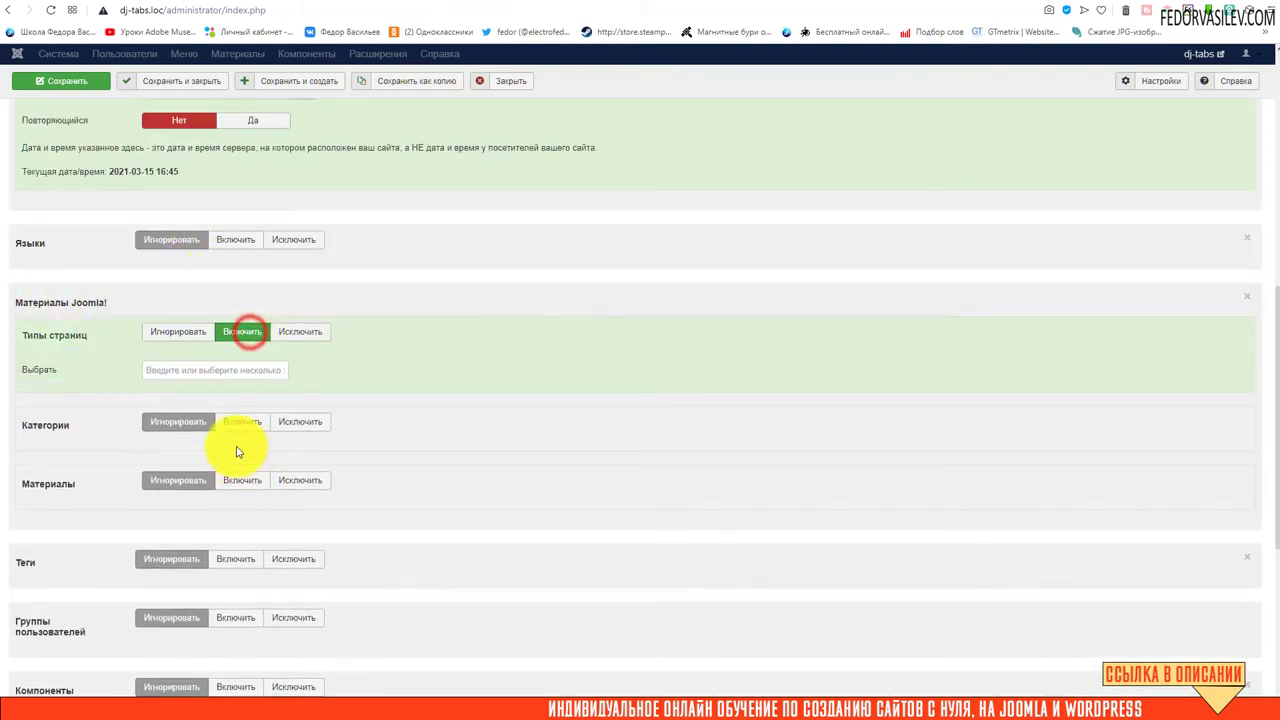
{"action": "left_click", "coordinate": [240, 372]}
{"action": "left_click", "coordinate": [380, 383]}
{"action": "left_click", "coordinate": [300, 331]}
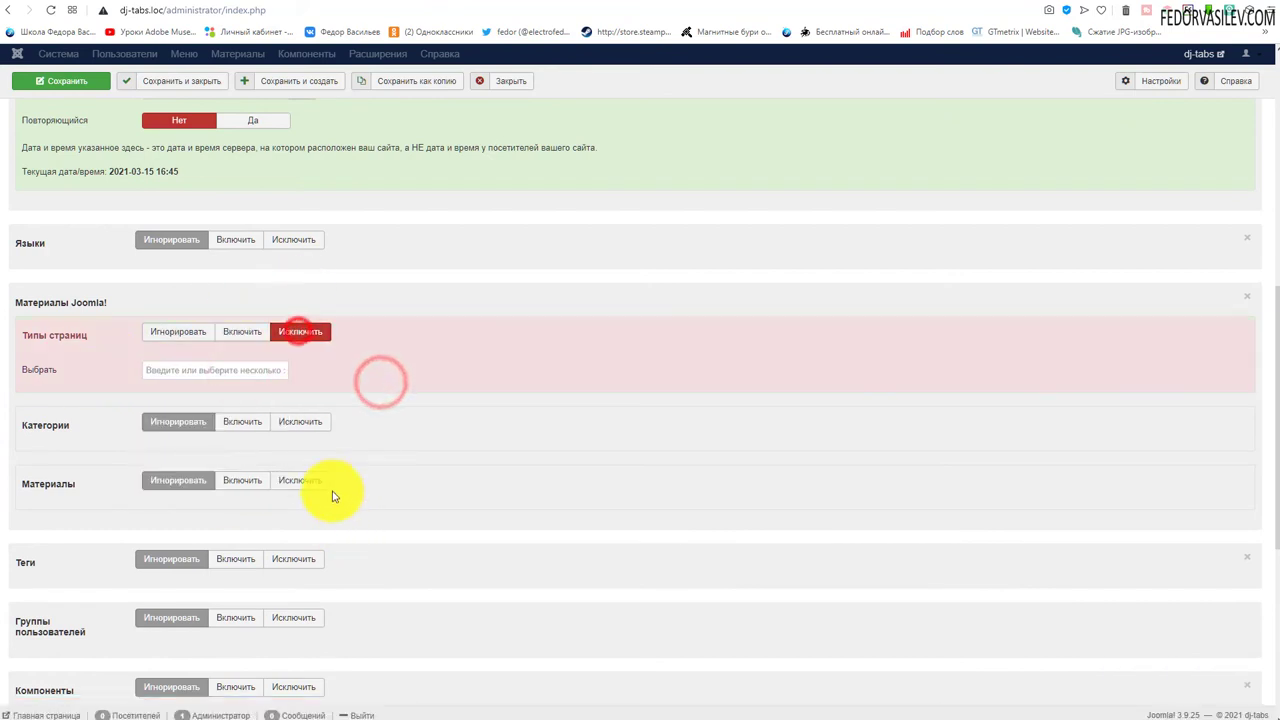
{"action": "left_click", "coordinate": [179, 336]}
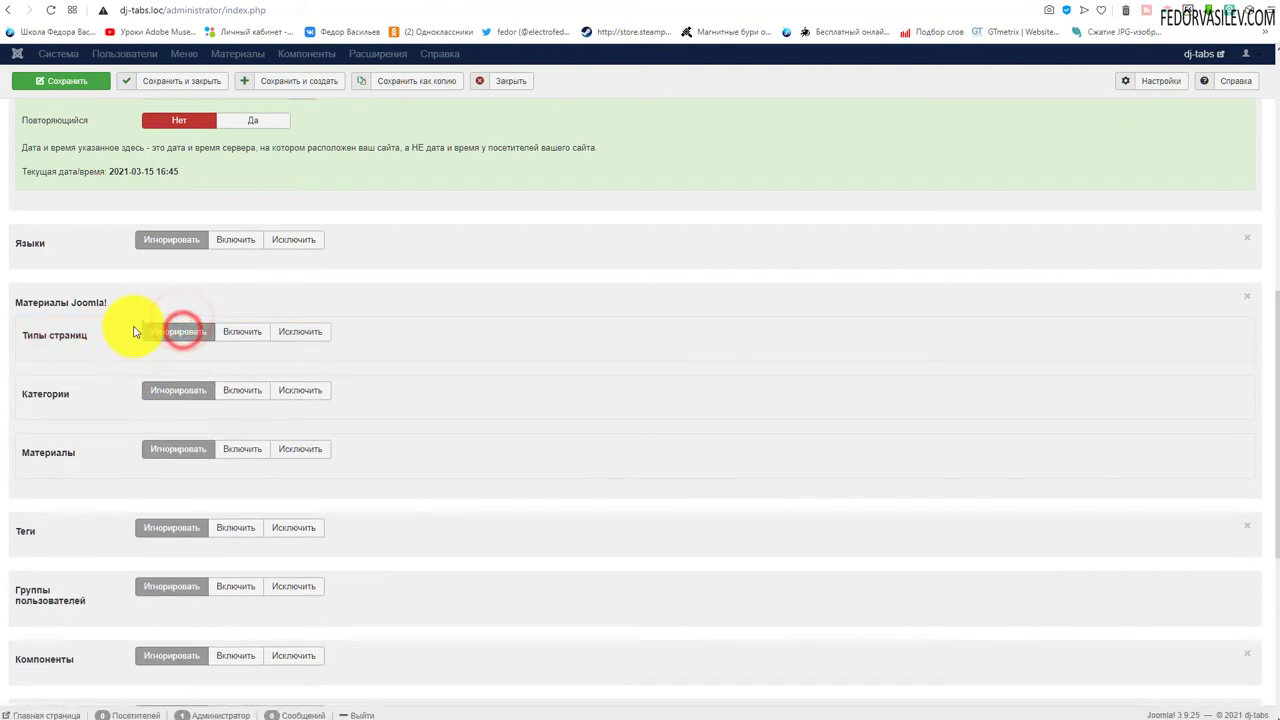
- Try the Включить mode of the URL condition to show its matching field and return it to Игнорировать
{"action": "scroll", "coordinate": [435, 360], "scroll_direction": "down", "scroll_amount": 2}
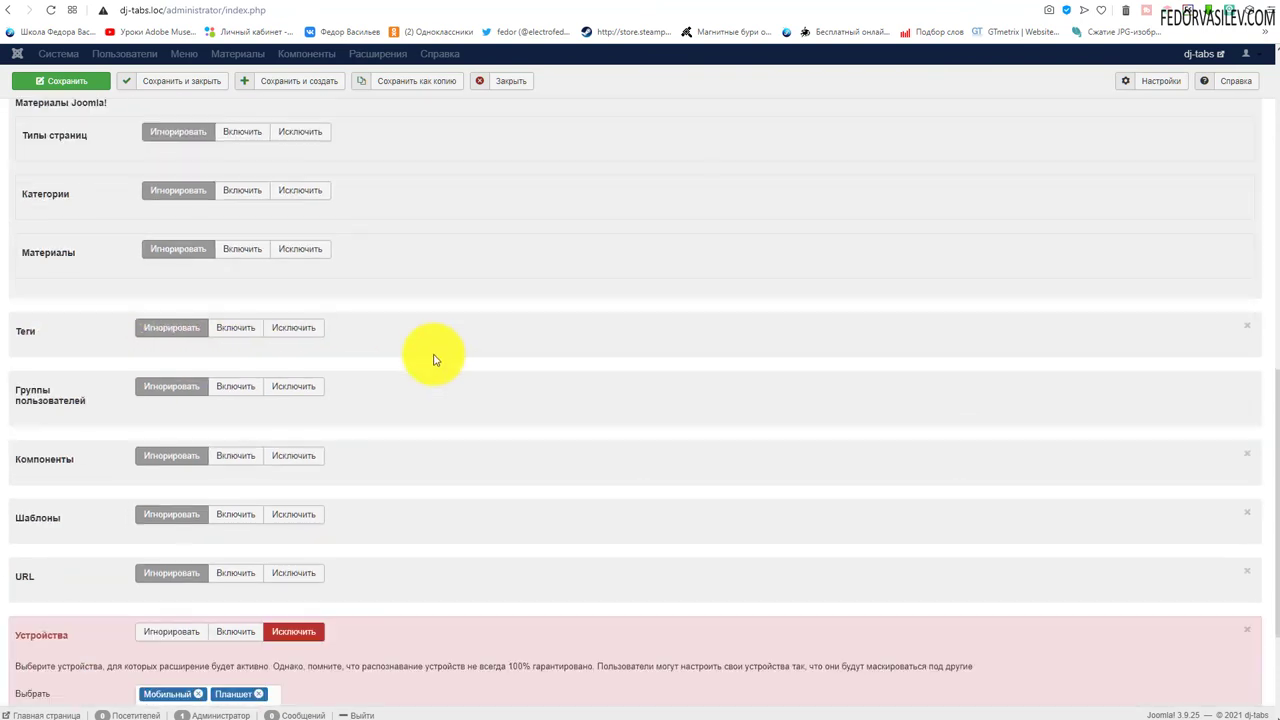
{"action": "scroll", "coordinate": [435, 360], "scroll_direction": "down", "scroll_amount": 1}
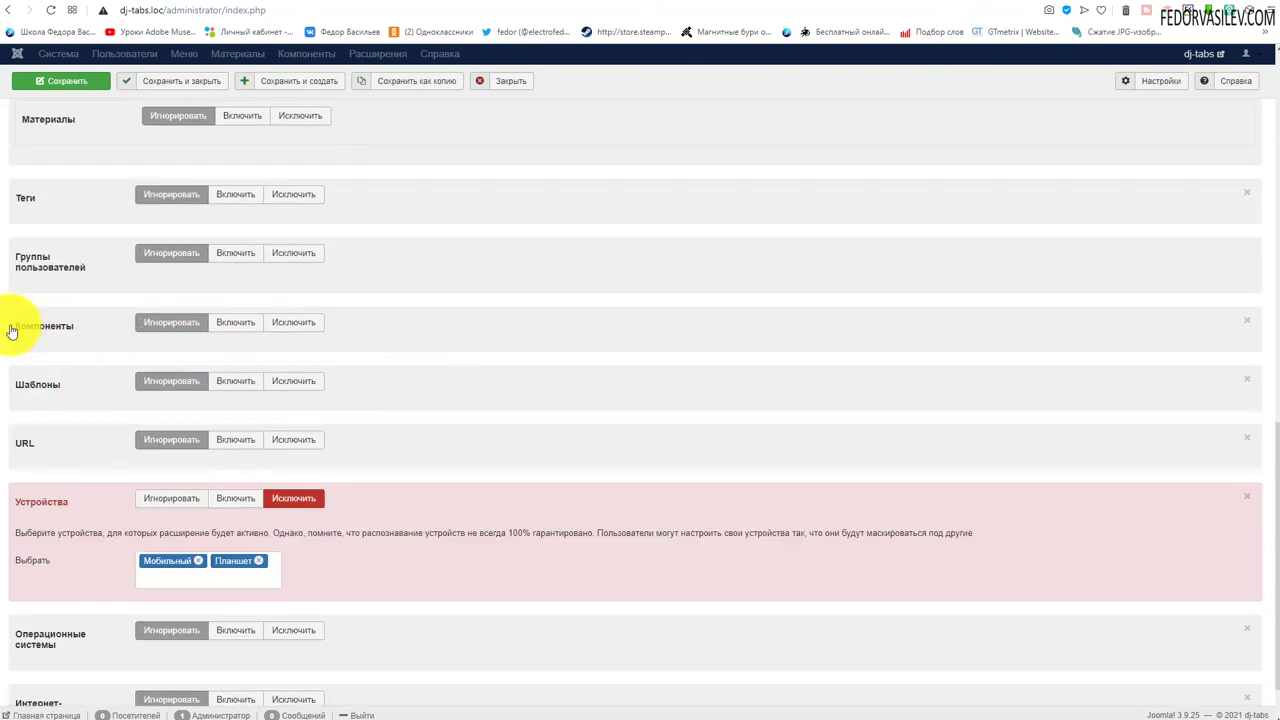
{"action": "left_click", "coordinate": [232, 443]}
{"action": "scroll", "coordinate": [551, 420], "scroll_direction": "down", "scroll_amount": 1}
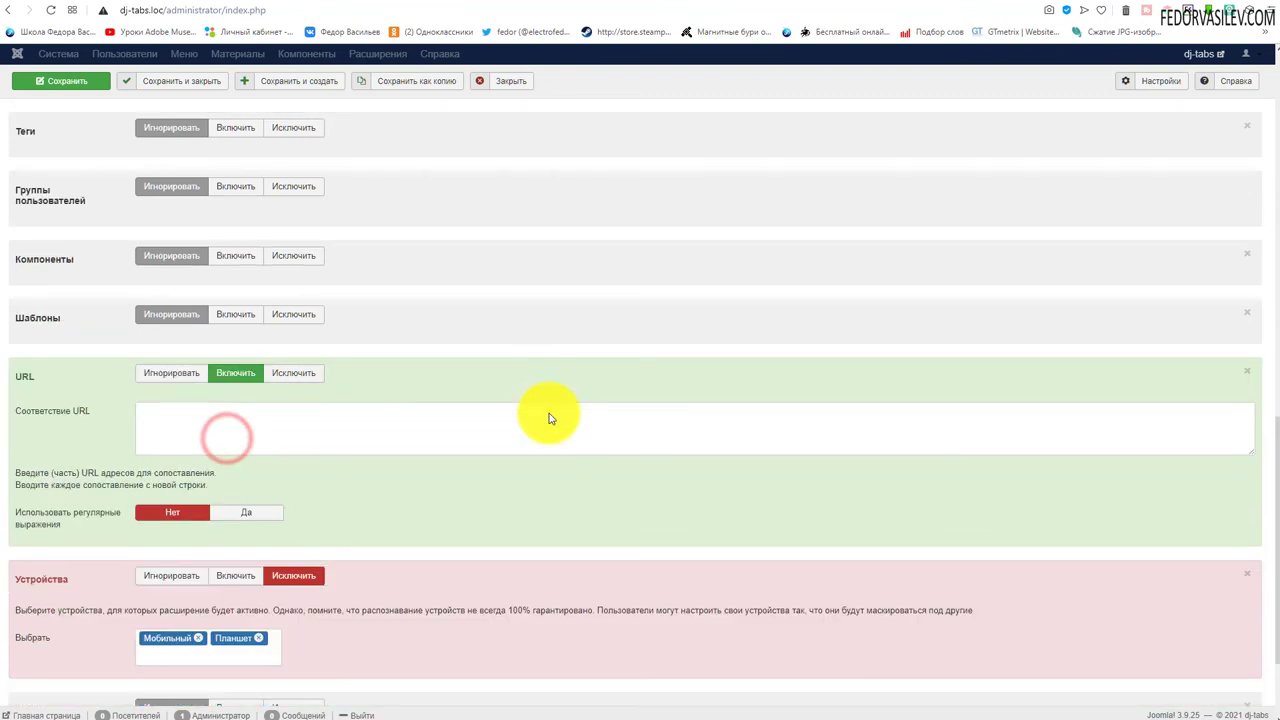
{"action": "left_click", "coordinate": [148, 373]}
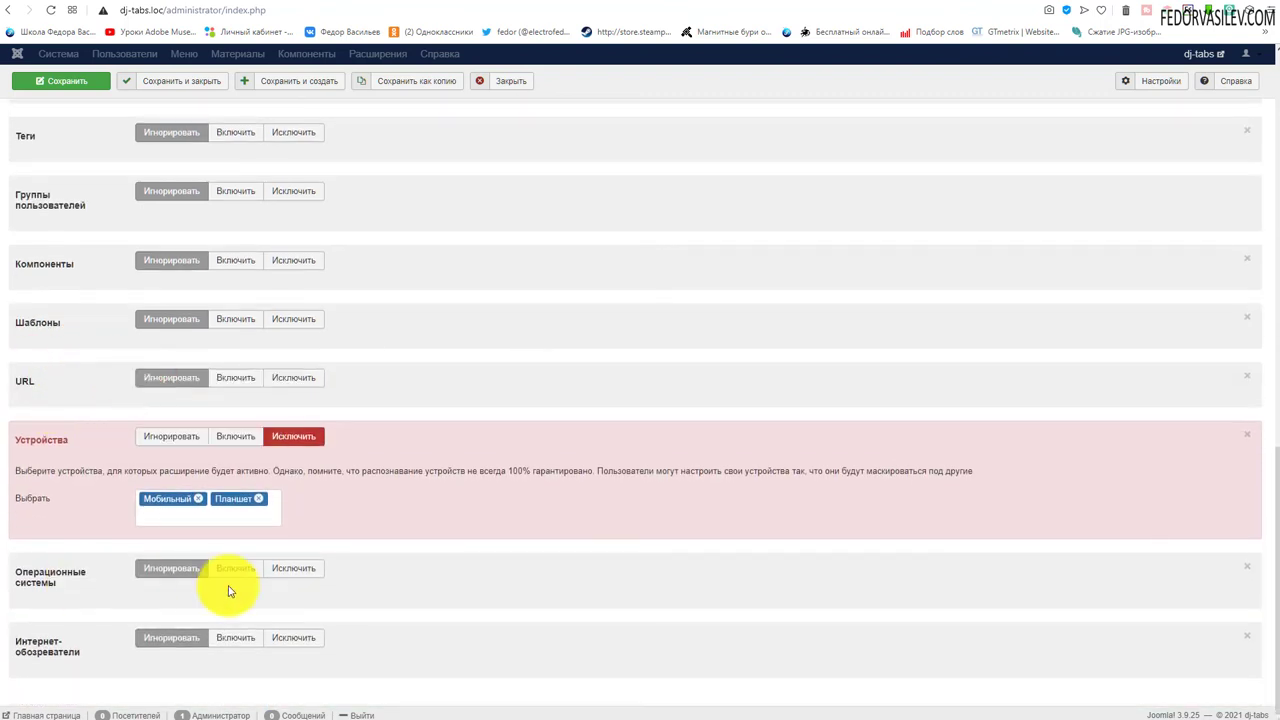
- Try including Windows 10 in the Операционные системы condition, remove it and return the condition to Игнорировать
{"action": "left_click", "coordinate": [235, 570]}
{"action": "scroll", "coordinate": [371, 534], "scroll_direction": "down", "scroll_amount": 1}
{"action": "left_click", "coordinate": [177, 580]}
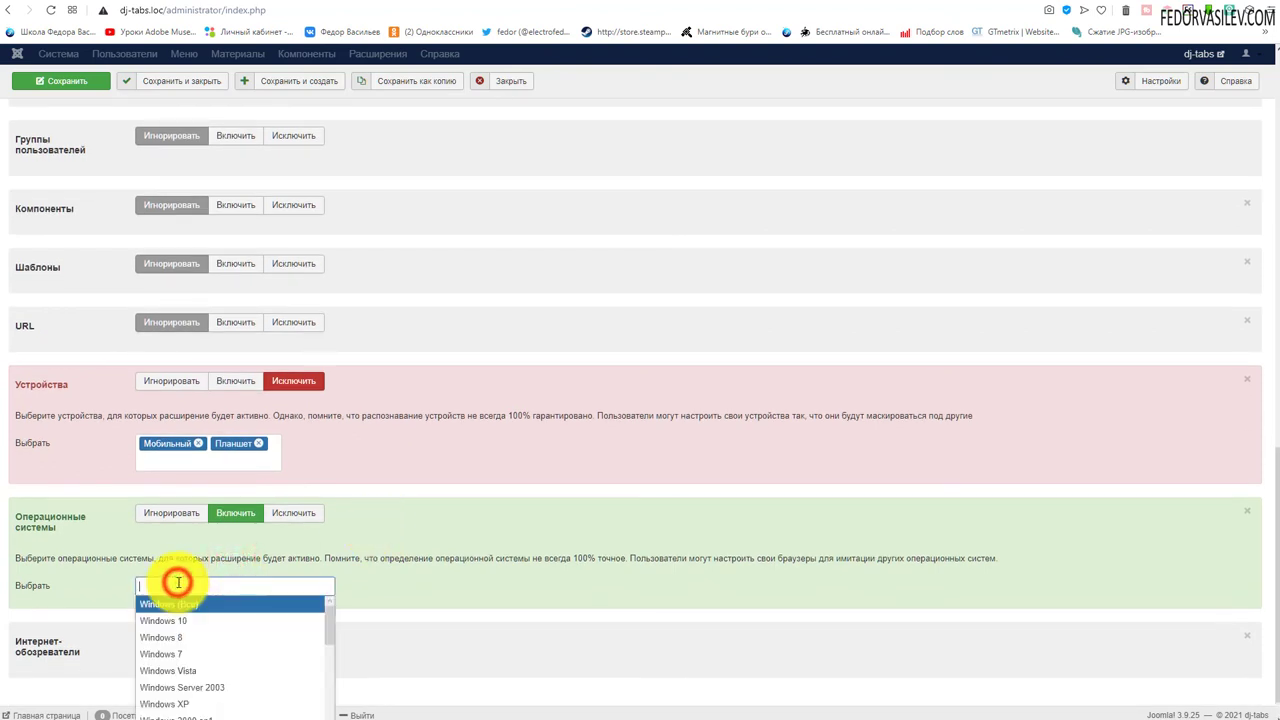
{"action": "scroll", "coordinate": [307, 537], "scroll_direction": "down", "scroll_amount": 1}
{"action": "left_click", "coordinate": [222, 590]}
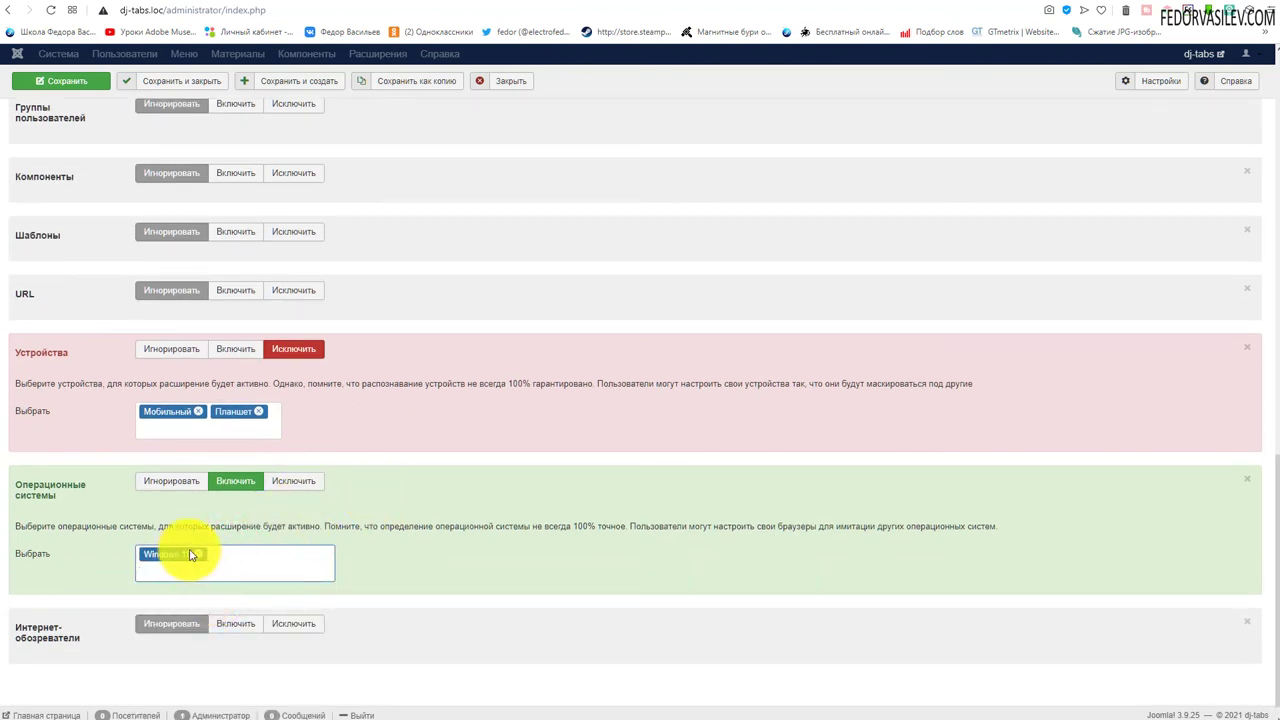
{"action": "left_click", "coordinate": [200, 555]}
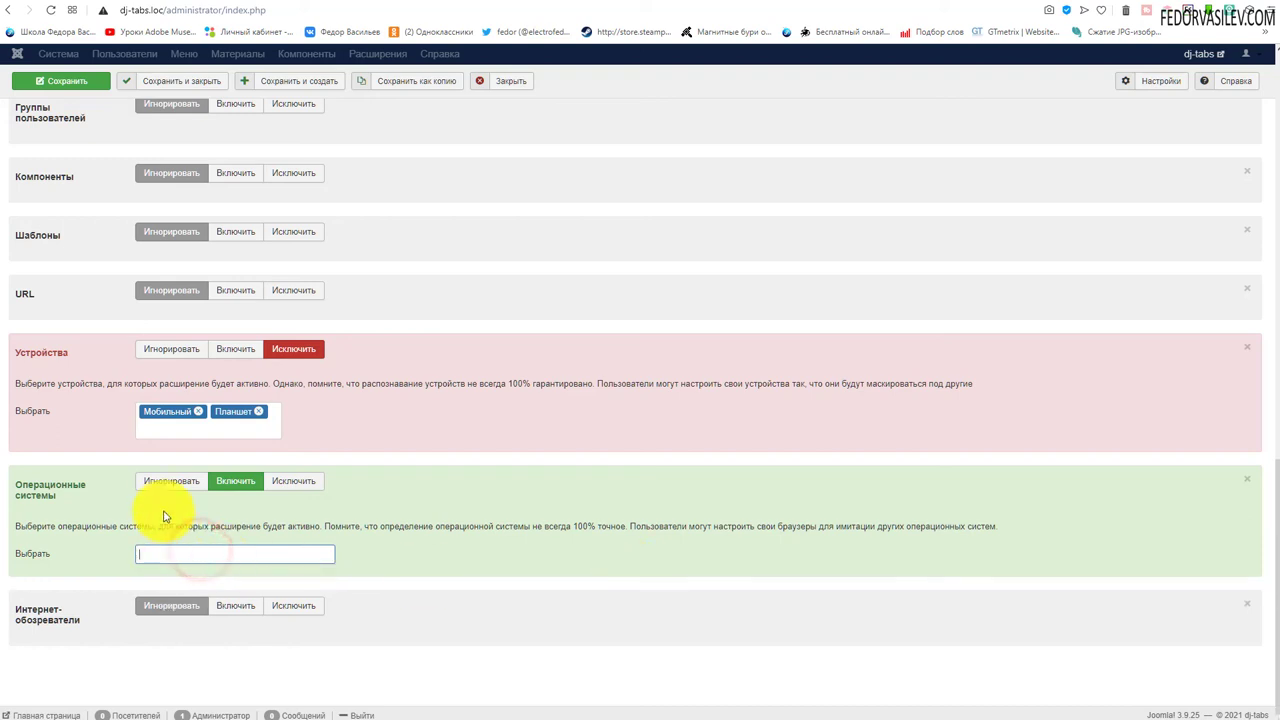
{"action": "left_click", "coordinate": [160, 481]}
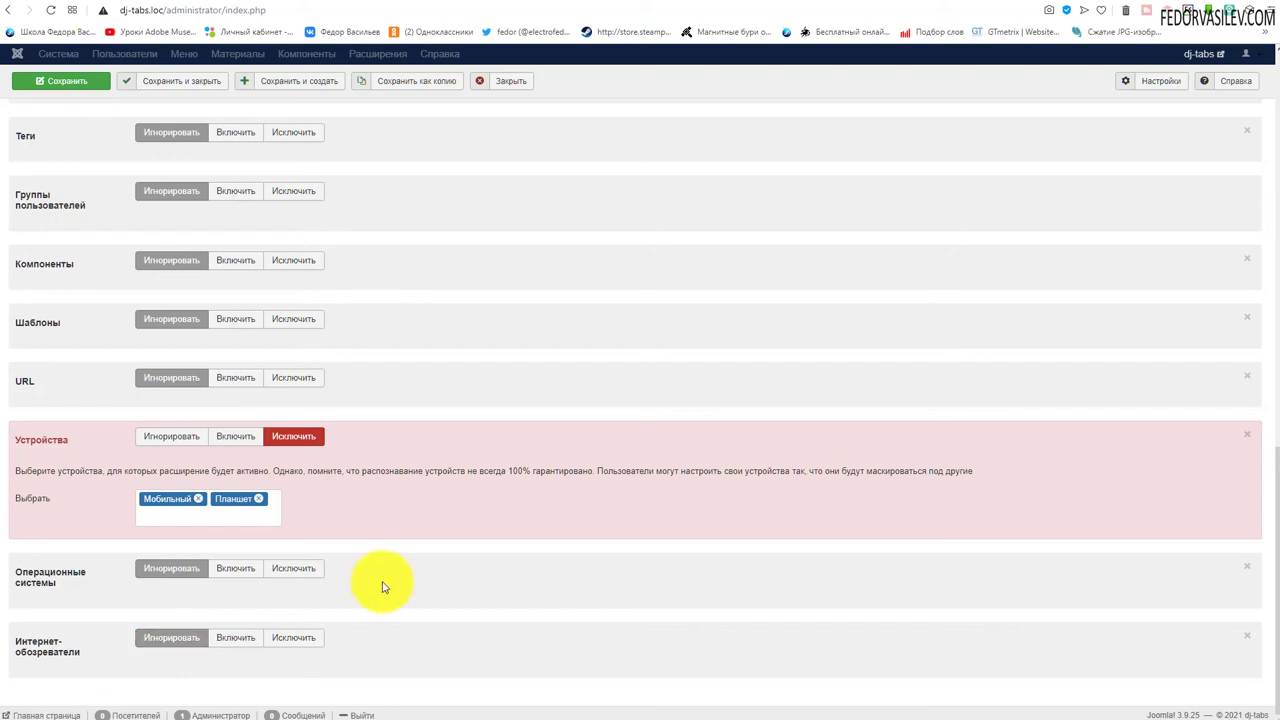
- Review the full set of display conditions once more, ending at the device exclusions under Устройства
{"action": "scroll", "coordinate": [378, 591], "scroll_direction": "up", "scroll_amount": 10}
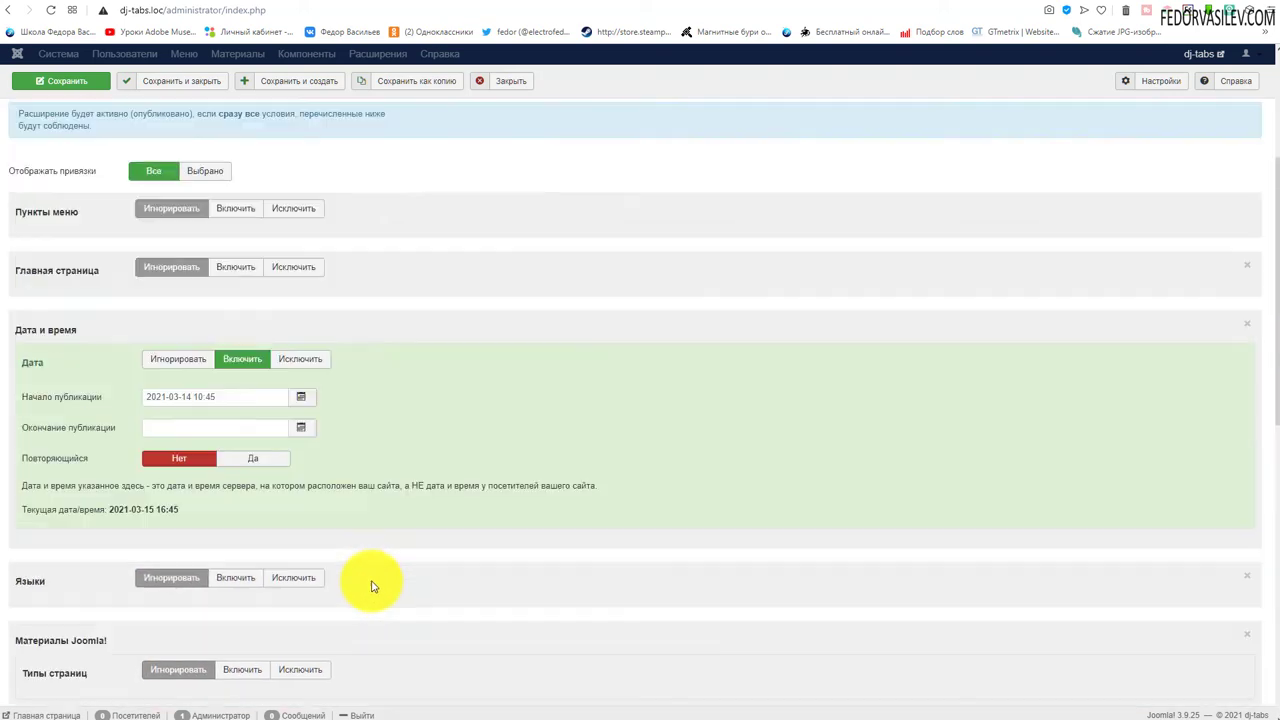
{"action": "scroll", "coordinate": [166, 366], "scroll_direction": "down", "scroll_amount": 12}
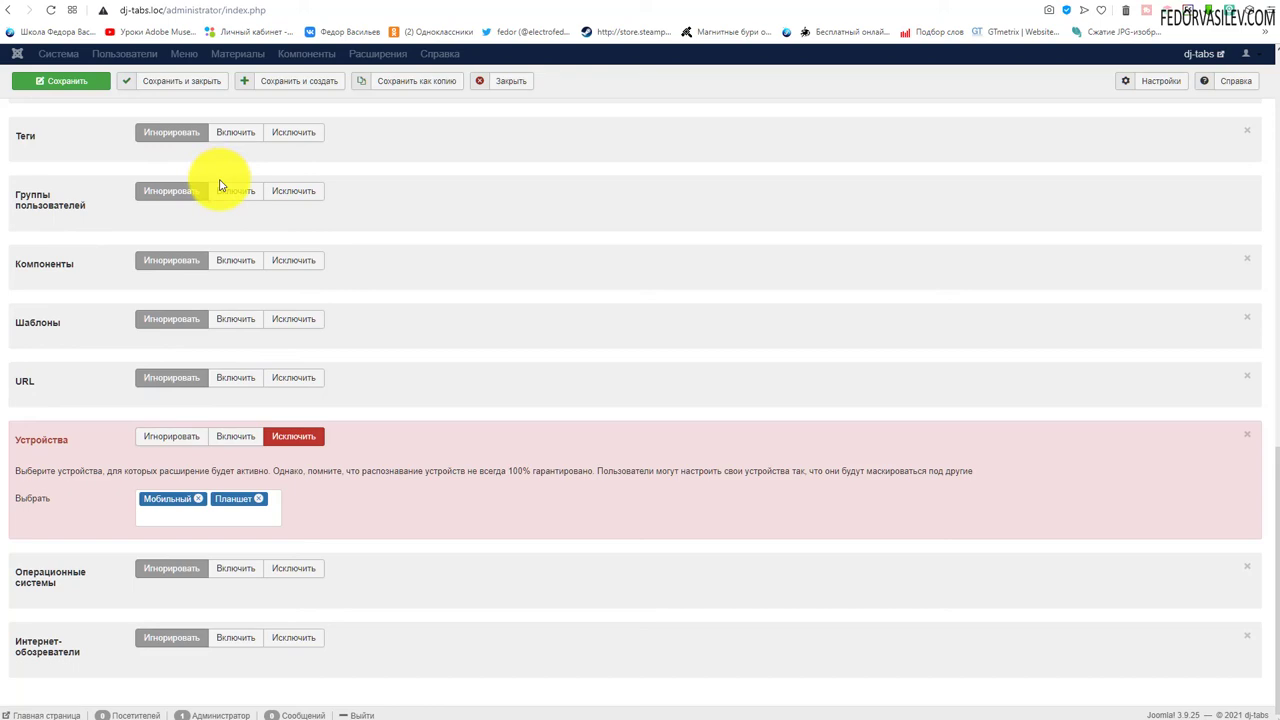
{"action": "scroll", "coordinate": [746, 380], "scroll_direction": "up", "scroll_amount": 10}
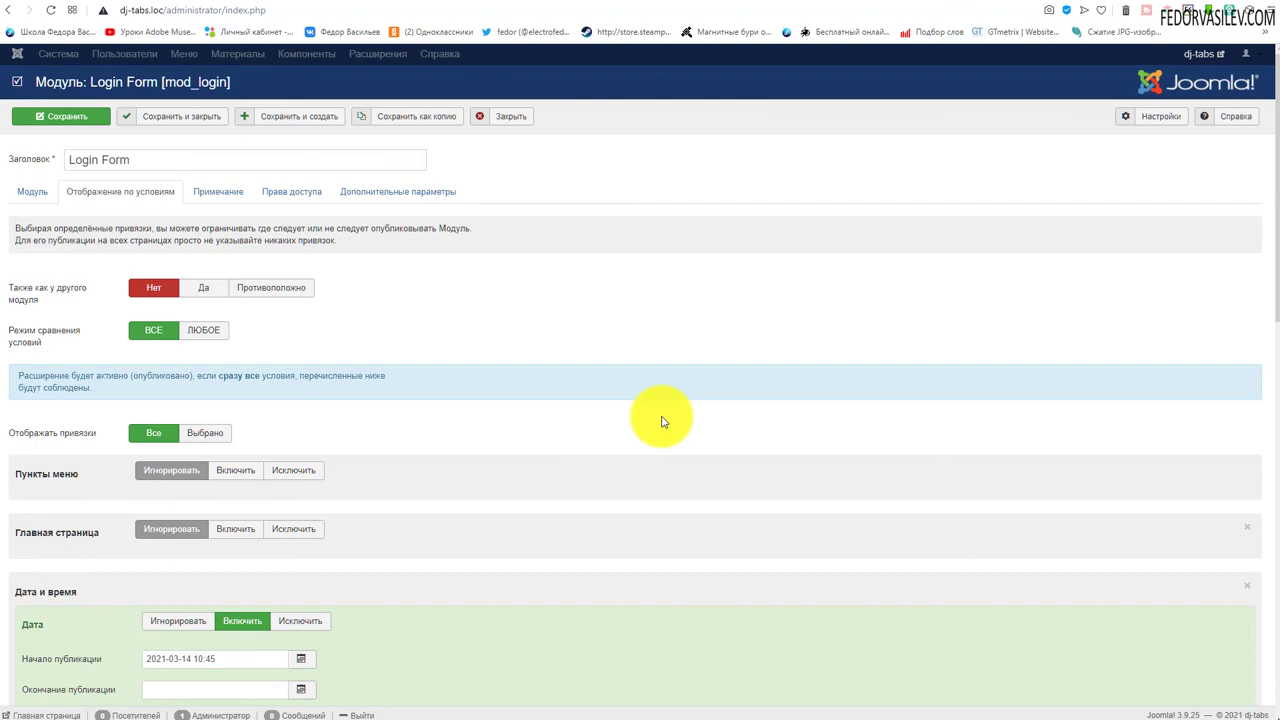
{"action": "scroll", "coordinate": [543, 414], "scroll_direction": "down", "scroll_amount": 10}
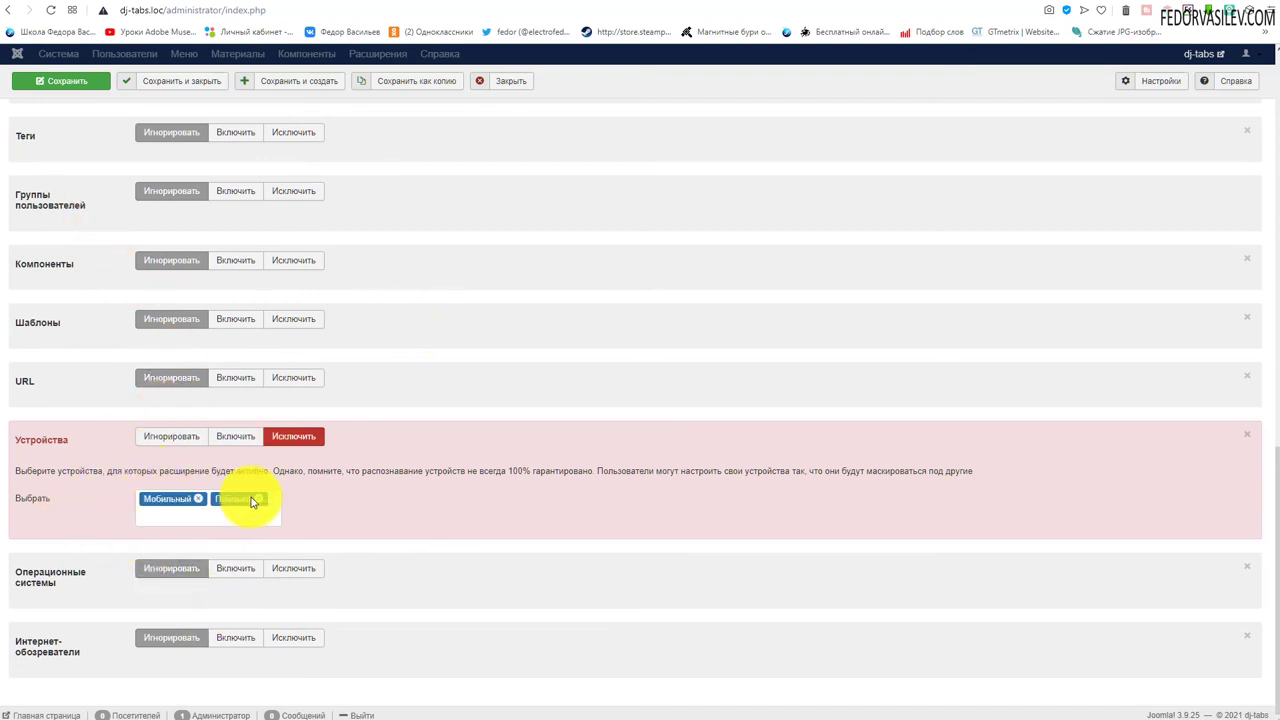
- Save the Login Form module with its device exclusions and reload the article page on the site
{"action": "left_click", "coordinate": [65, 81]}
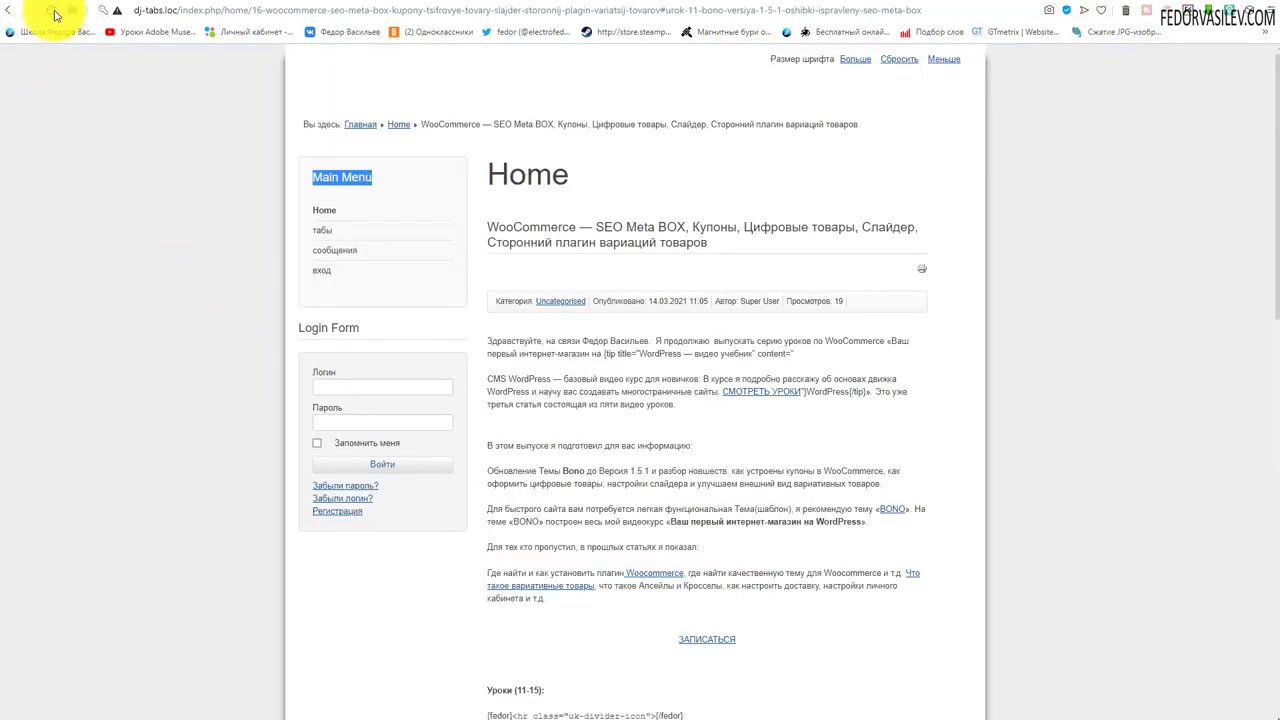
{"action": "left_click", "coordinate": [52, 11]}
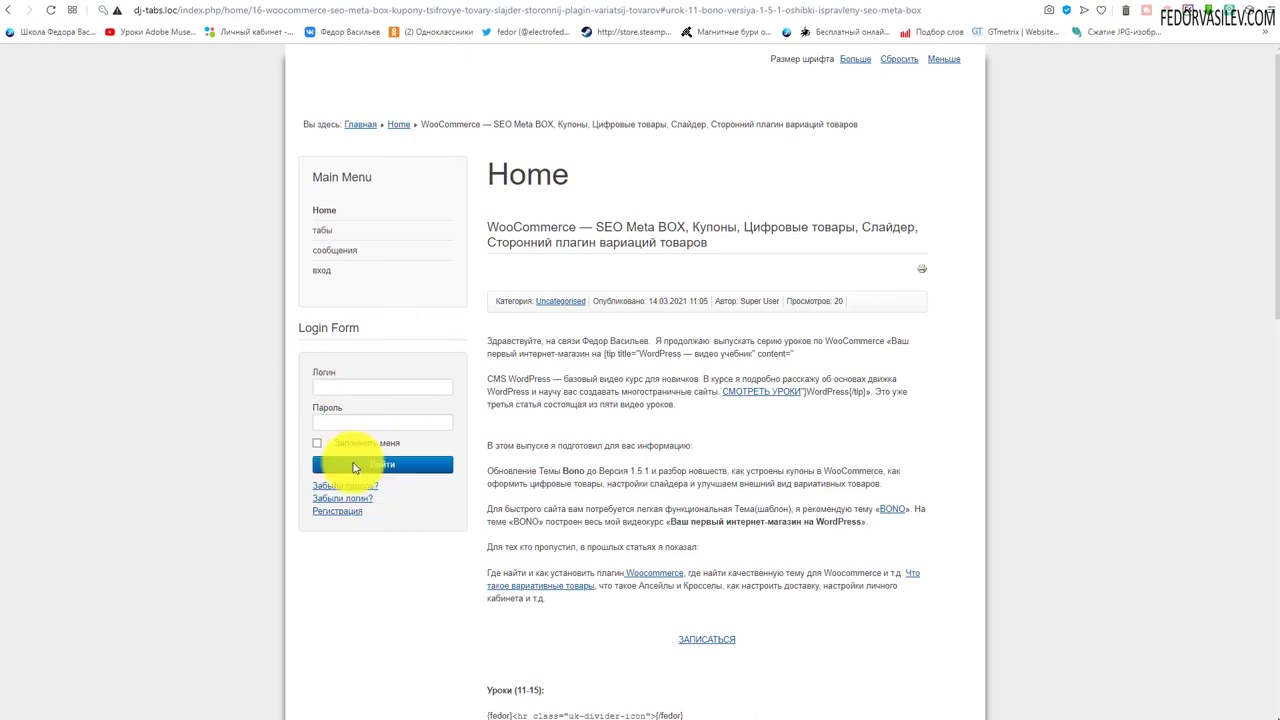
- Open the browser's element inspector on the article page and reload the page in its mobile preview
{"action": "right_click", "coordinate": [244, 373]}
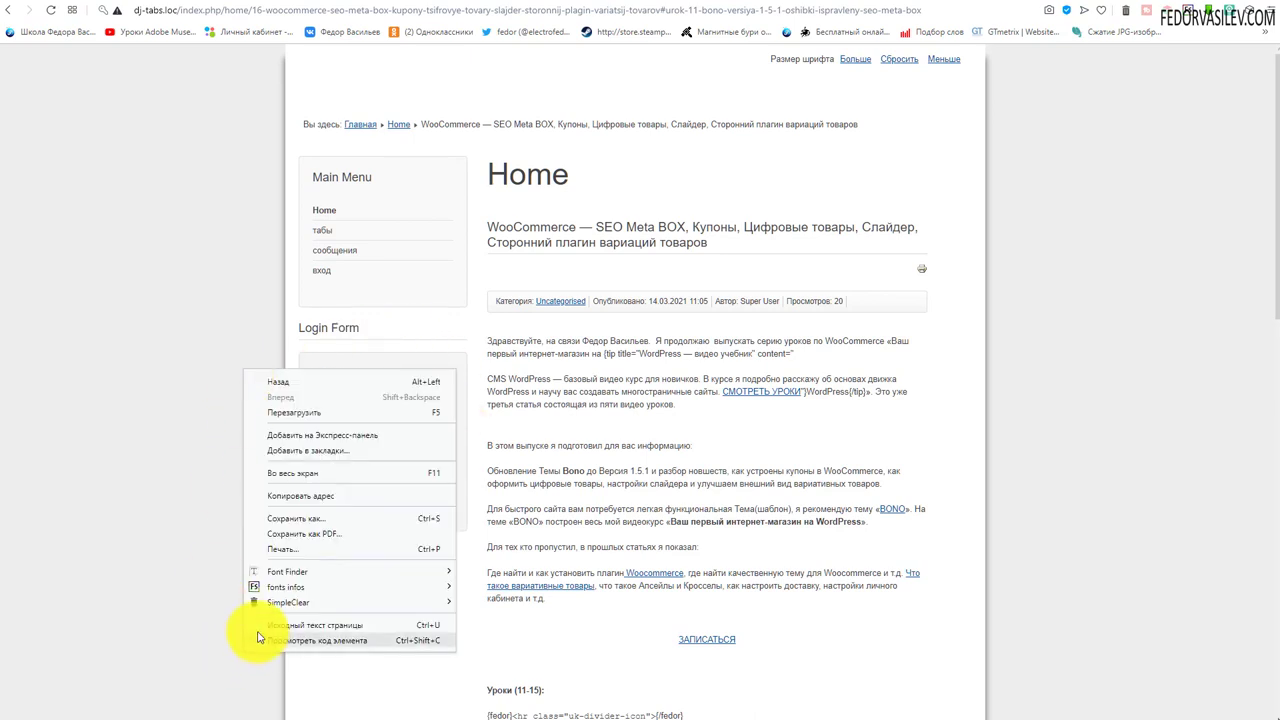
{"action": "left_click", "coordinate": [277, 645]}
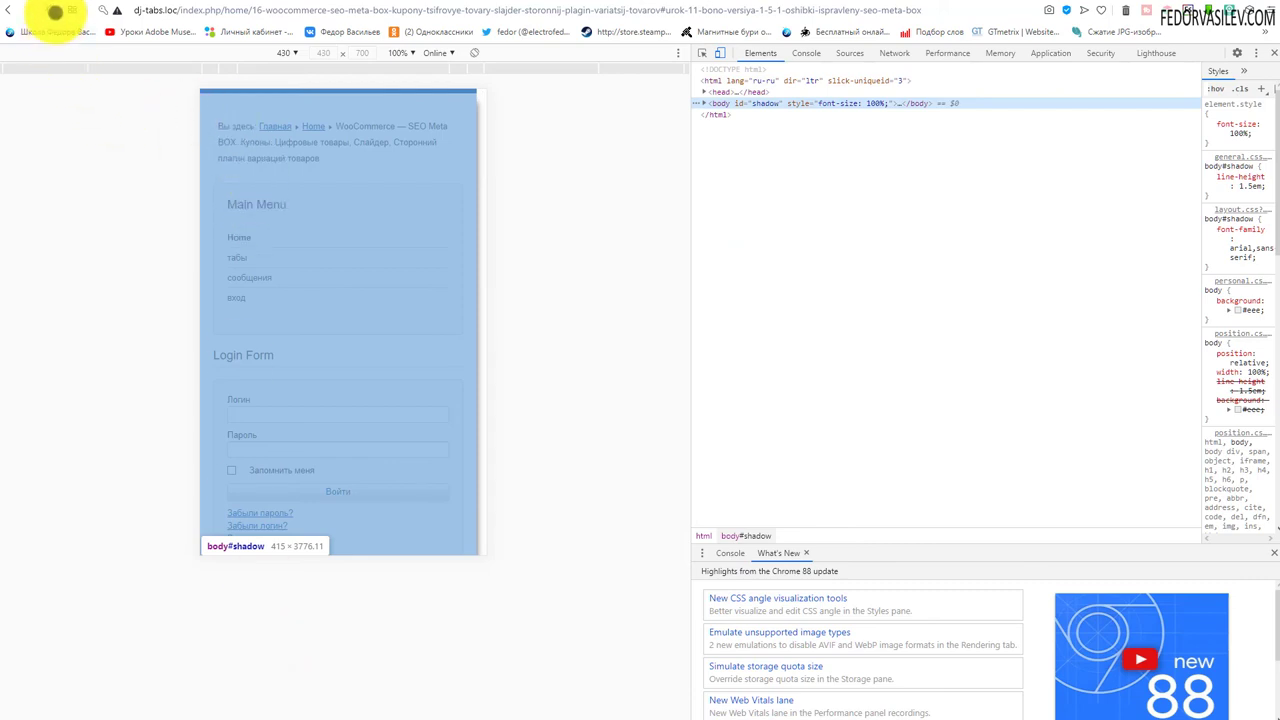
{"action": "left_click", "coordinate": [55, 12]}
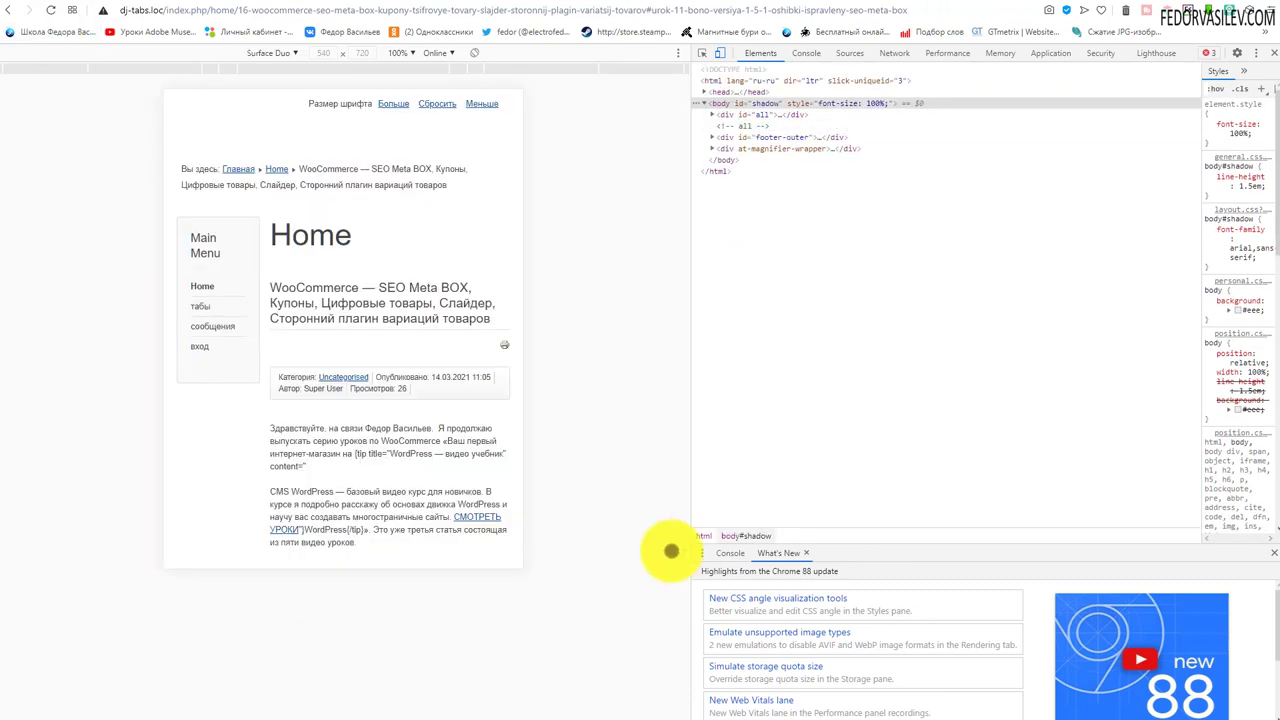
- Emulate a Galaxy S5, reload the article page and check its full length for the Login Form module
{"action": "left_click", "coordinate": [271, 53]}
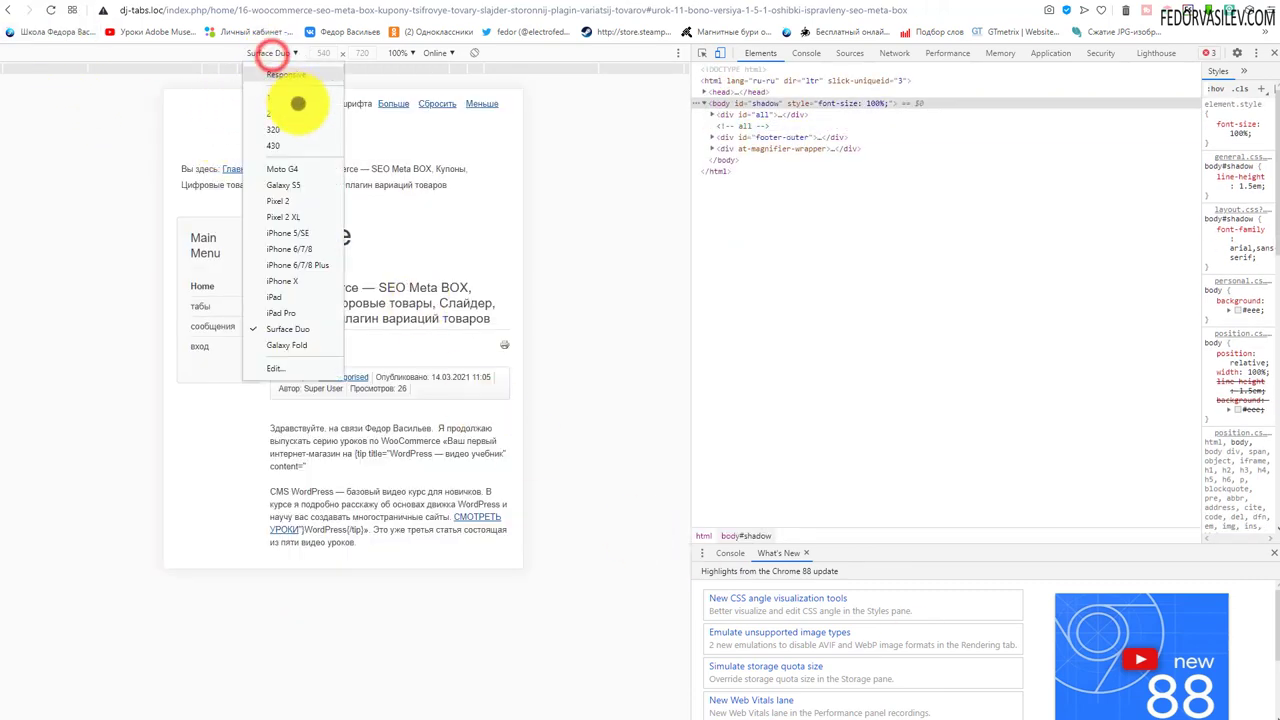
{"action": "left_click", "coordinate": [300, 187]}
{"action": "scroll", "coordinate": [320, 200], "scroll_direction": "down", "scroll_amount": 3}
{"action": "scroll", "coordinate": [297, 214], "scroll_direction": "up", "scroll_amount": 3}
{"action": "left_click", "coordinate": [50, 10]}
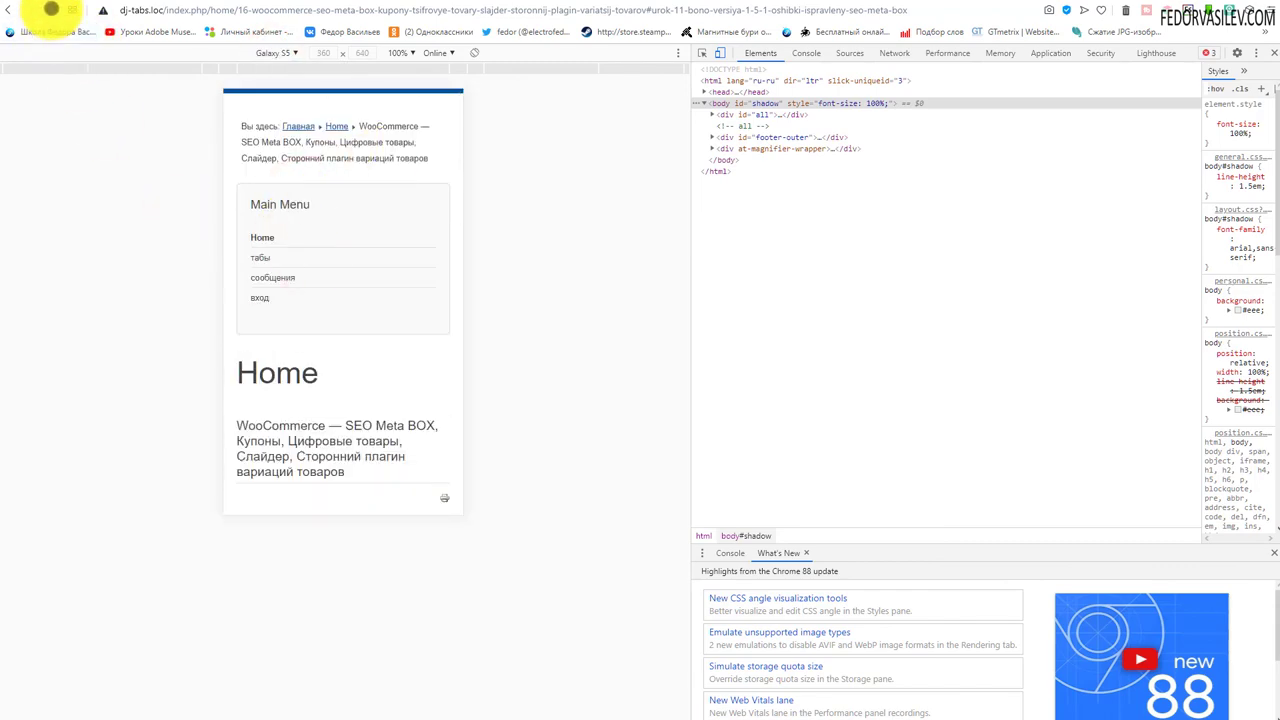
{"action": "scroll", "coordinate": [283, 291], "scroll_direction": "down", "scroll_amount": 2}
{"action": "scroll", "coordinate": [334, 314], "scroll_direction": "up", "scroll_amount": 2}
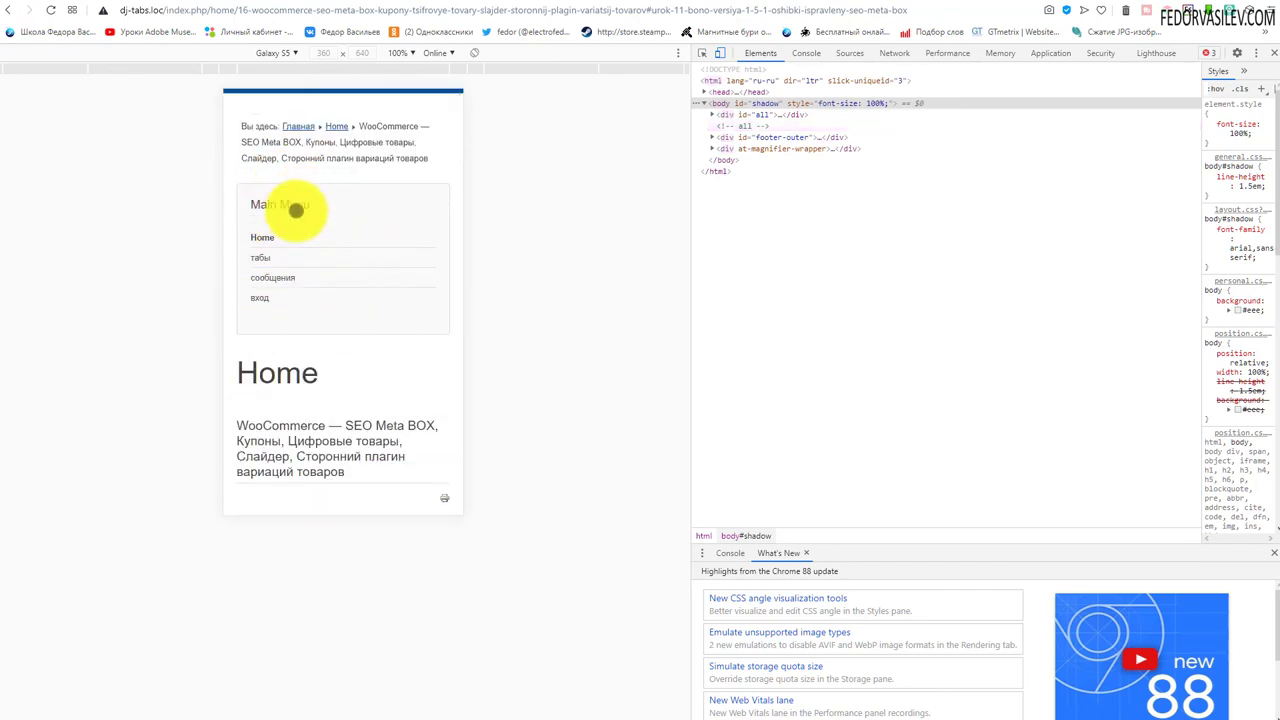
{"action": "scroll", "coordinate": [343, 223], "scroll_direction": "down", "scroll_amount": 15}
{"action": "scroll", "coordinate": [337, 323], "scroll_direction": "up", "scroll_amount": 15}
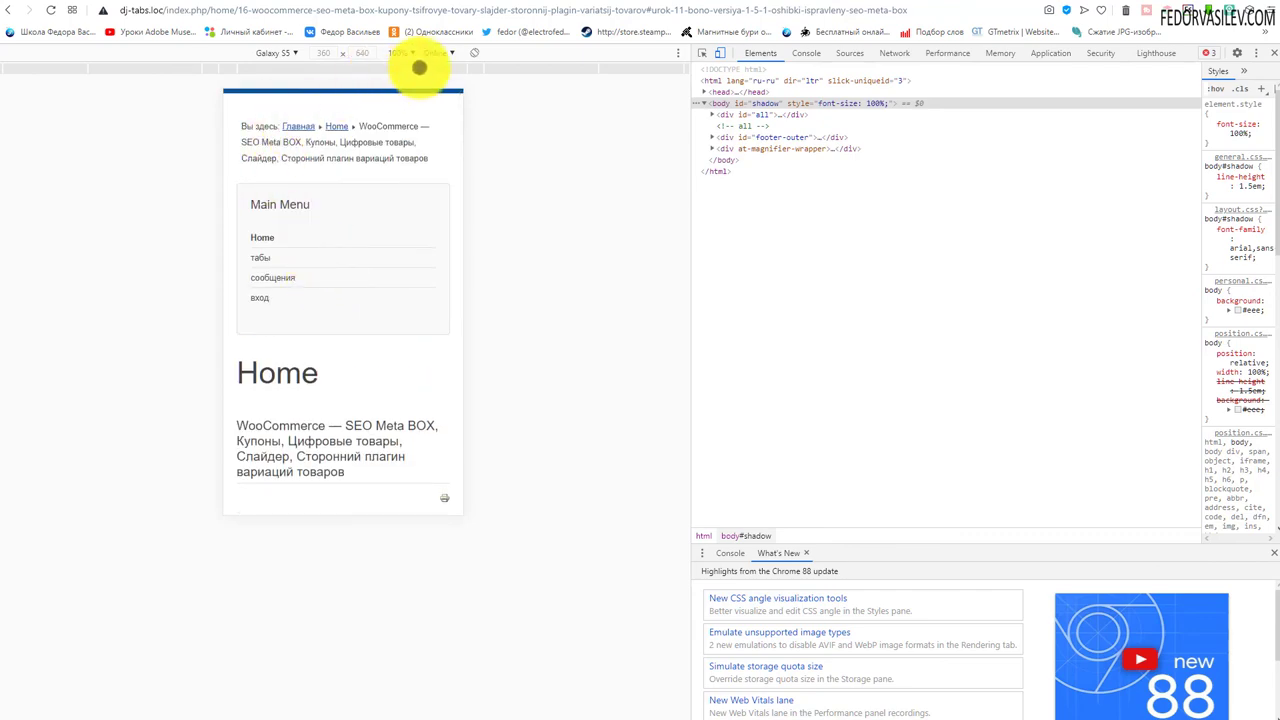
- Rotate the emulated Galaxy S5 to landscape and check the article page for the Login Form module
{"action": "left_click", "coordinate": [474, 52]}
{"action": "scroll", "coordinate": [397, 176], "scroll_direction": "down", "scroll_amount": 3}
{"action": "scroll", "coordinate": [397, 176], "scroll_direction": "up", "scroll_amount": 5}
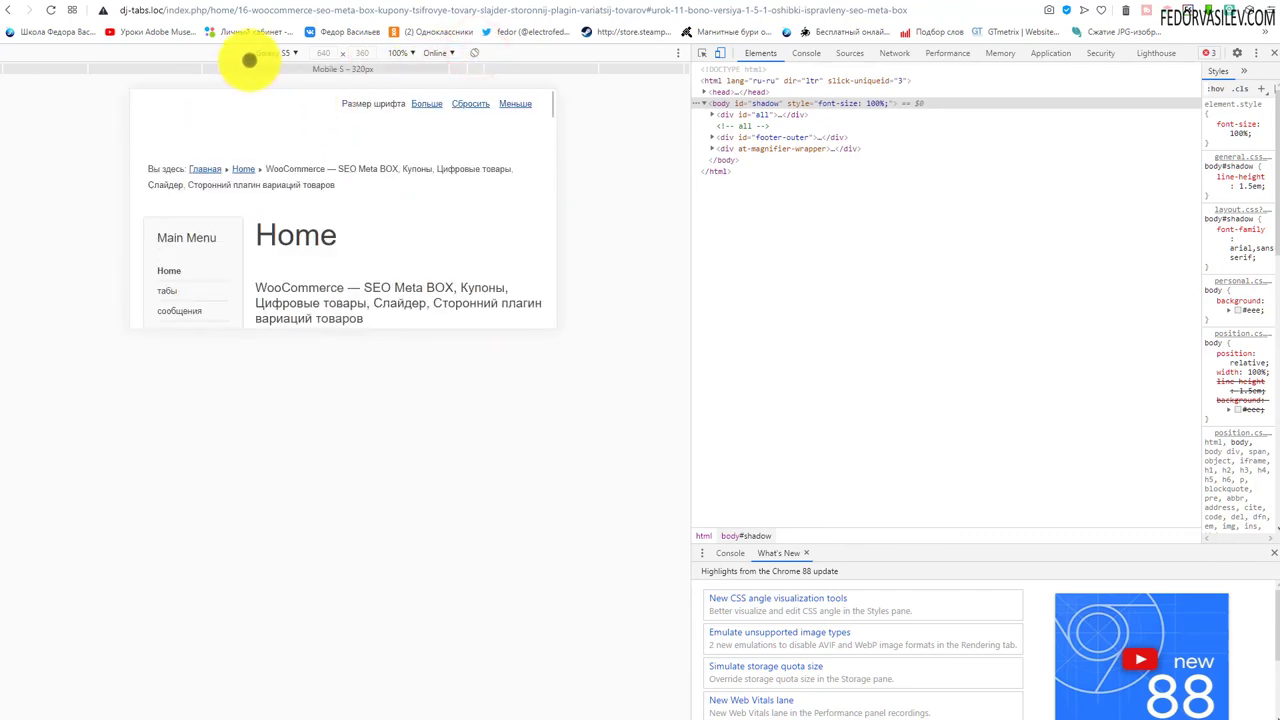
- Close the developer tools, reload the article page at desktop size and go back to the Advanced Module Manager page
{"action": "left_click", "coordinate": [1270, 53]}
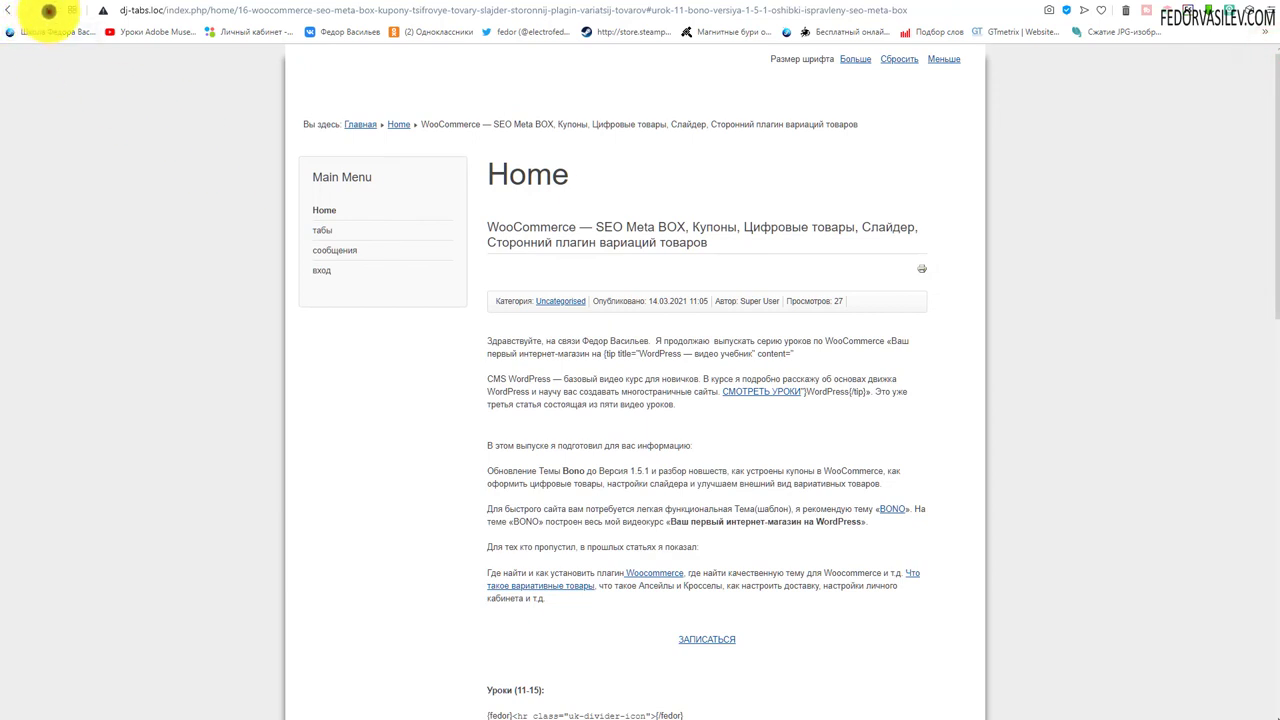
{"action": "left_click", "coordinate": [48, 11]}
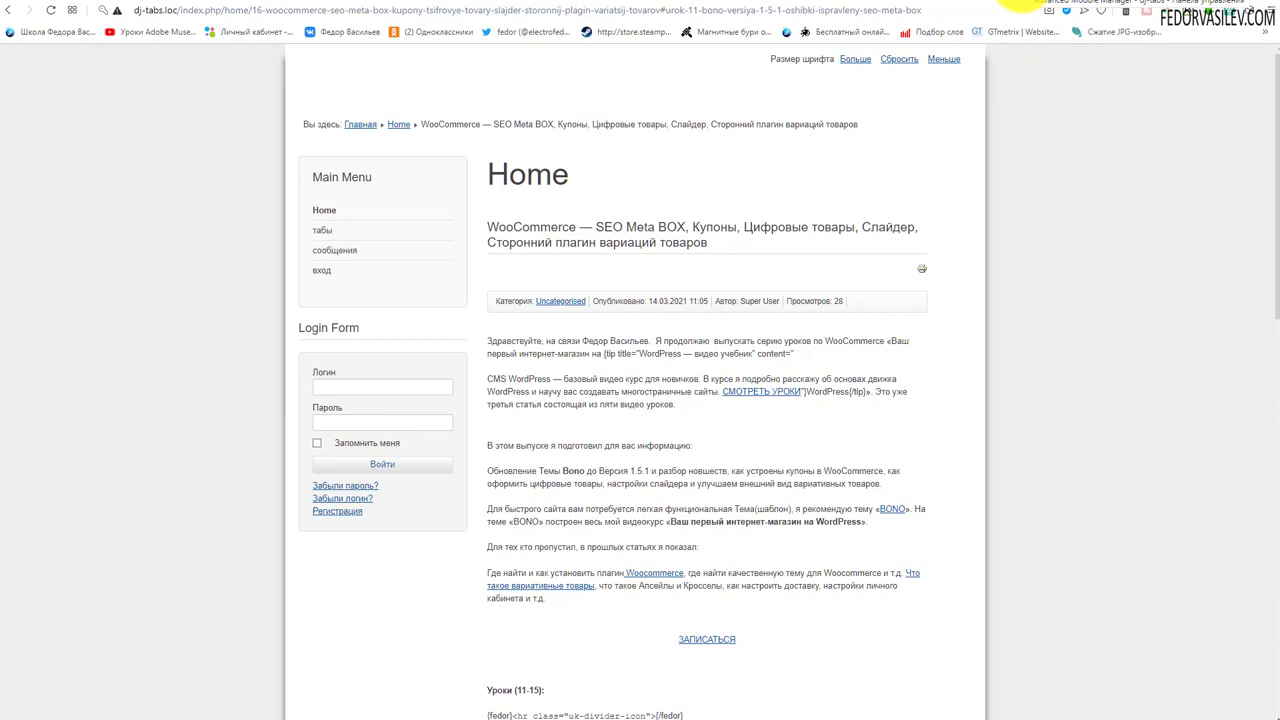
{"action": "left_click", "coordinate": [1022, 8]}
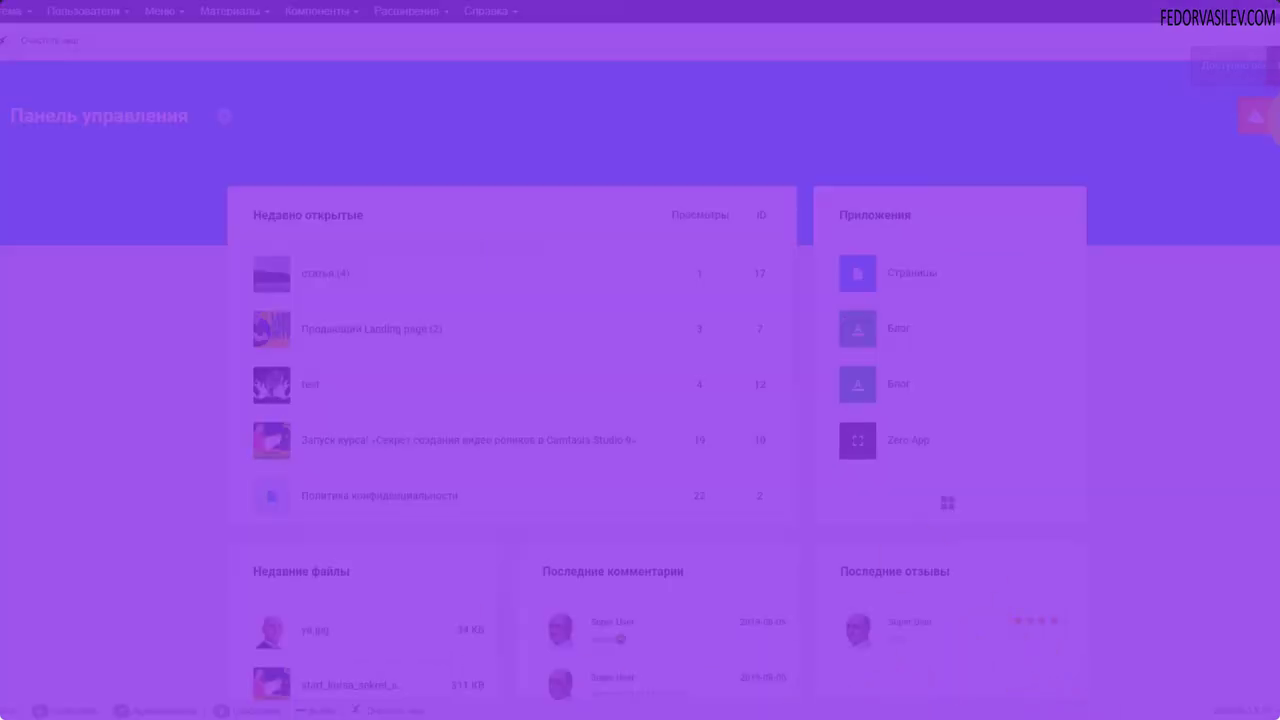
{"action": "left_click", "coordinate": [1266, 122]}
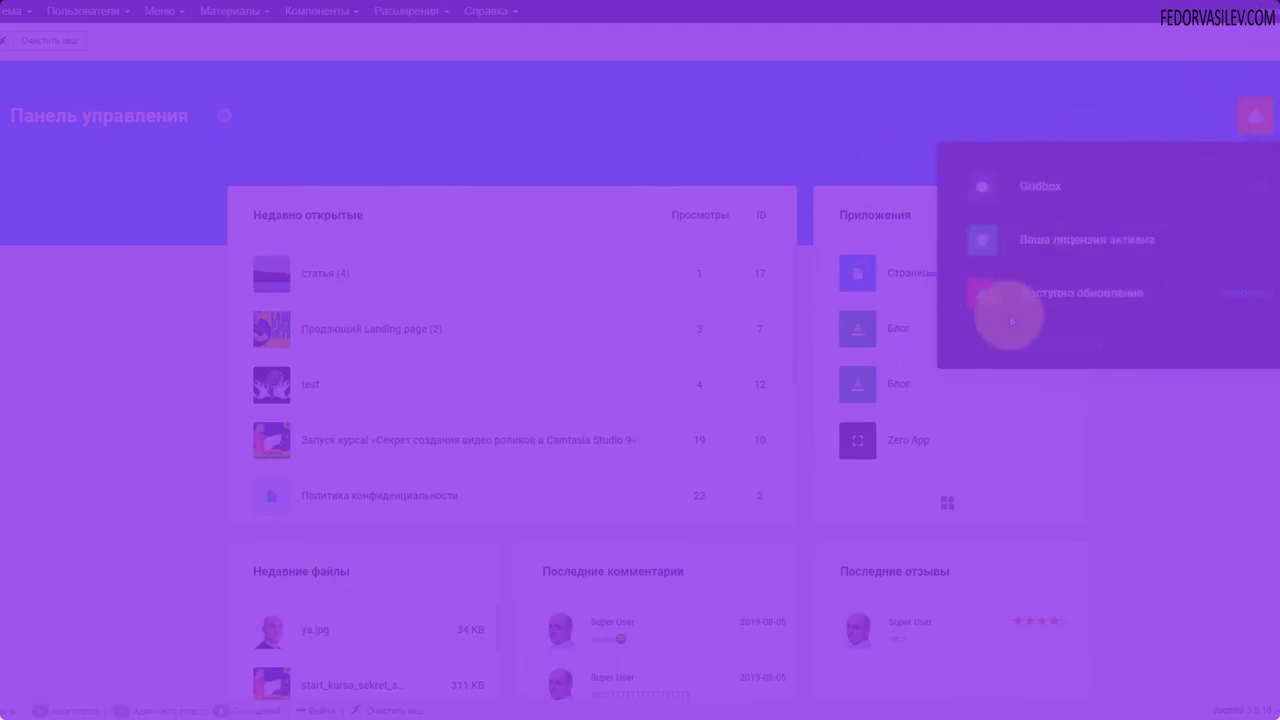
{"action": "left_click", "coordinate": [1025, 200]}
{"action": "mouse_move", "coordinate": [20, 243]}
{"action": "left_click", "coordinate": [50, 194]}
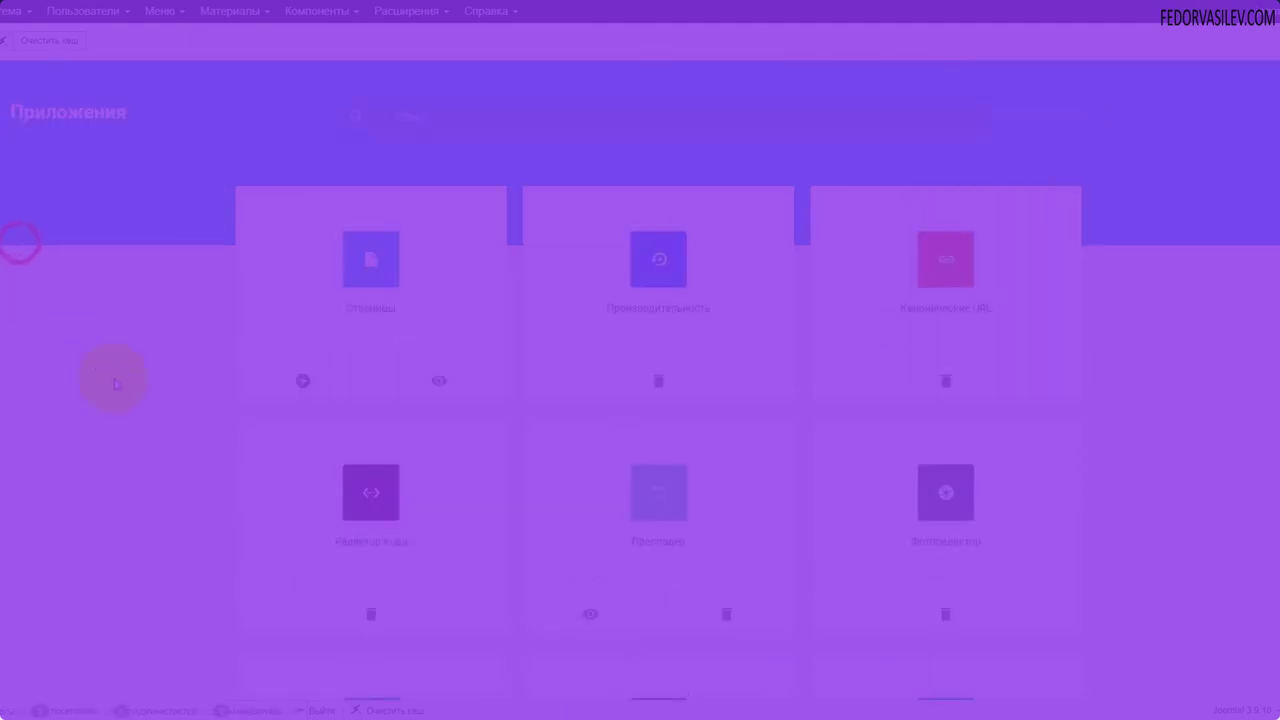
{"action": "left_click", "coordinate": [124, 117]}
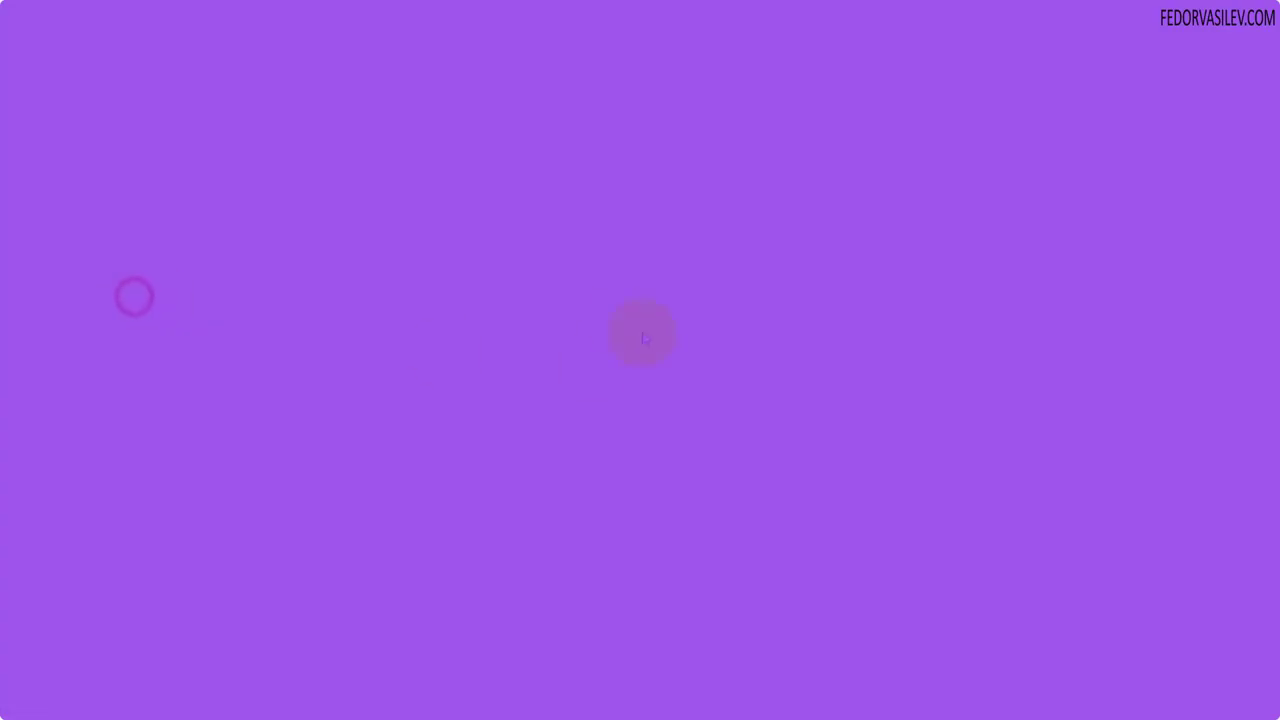